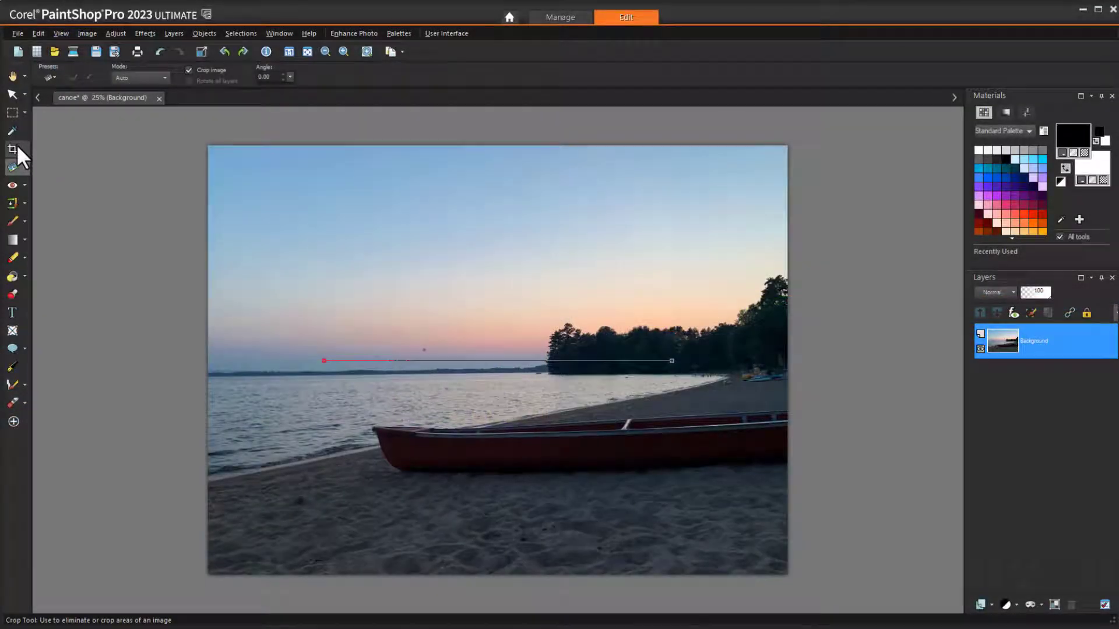
- Crop the canoe photo to a 5x7 ratio, sizing the box to 2770x1979 around canoe and treeline
left_click(16, 149)
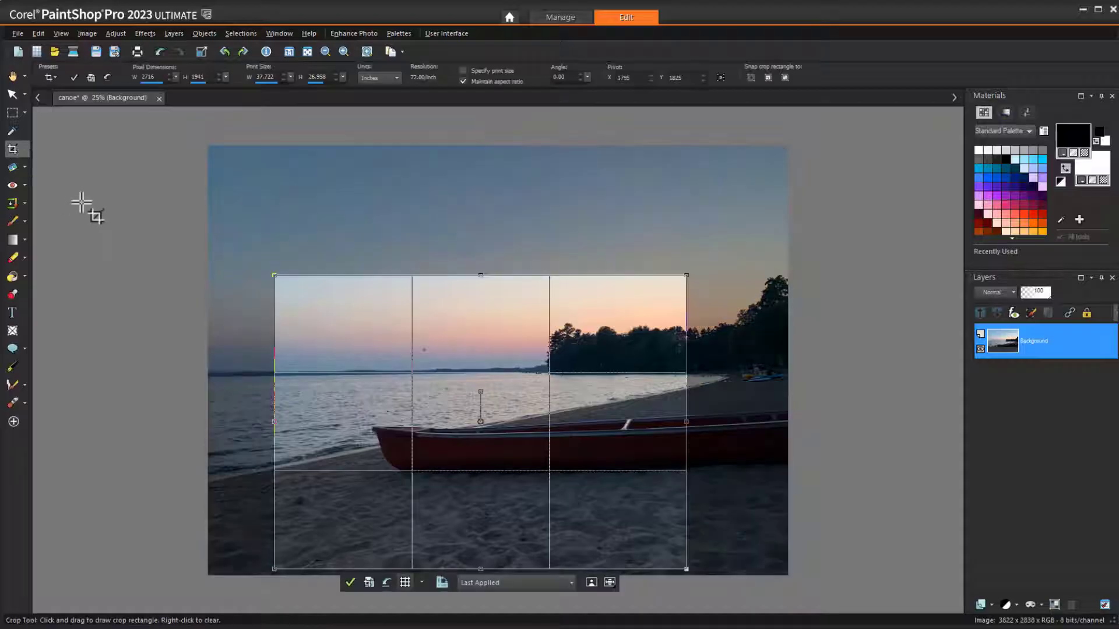
left_click(571, 583)
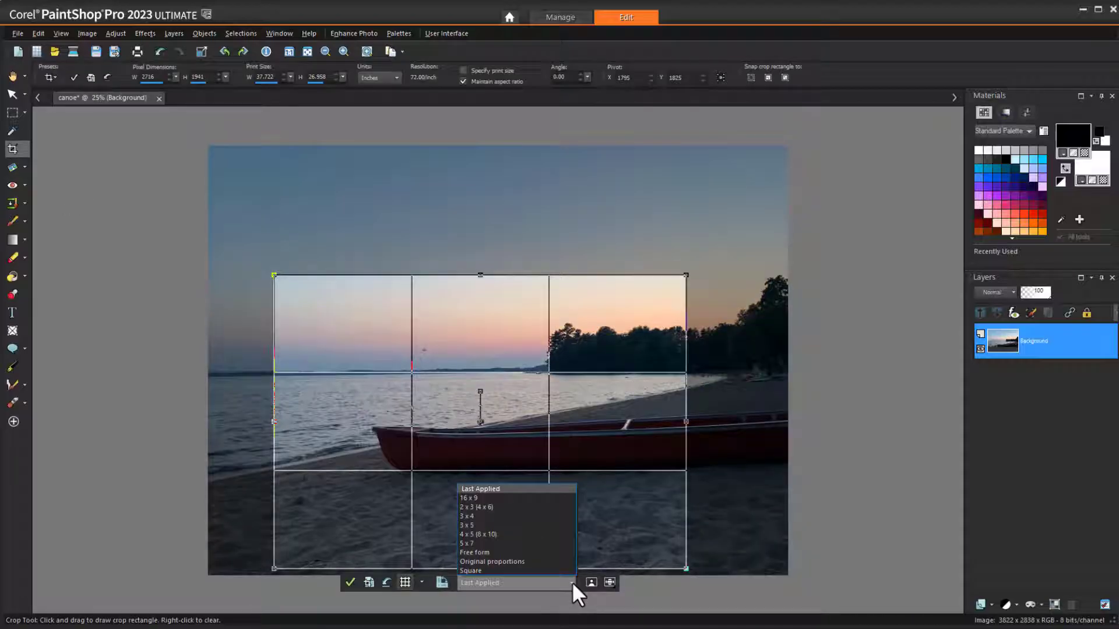
left_click(542, 544)
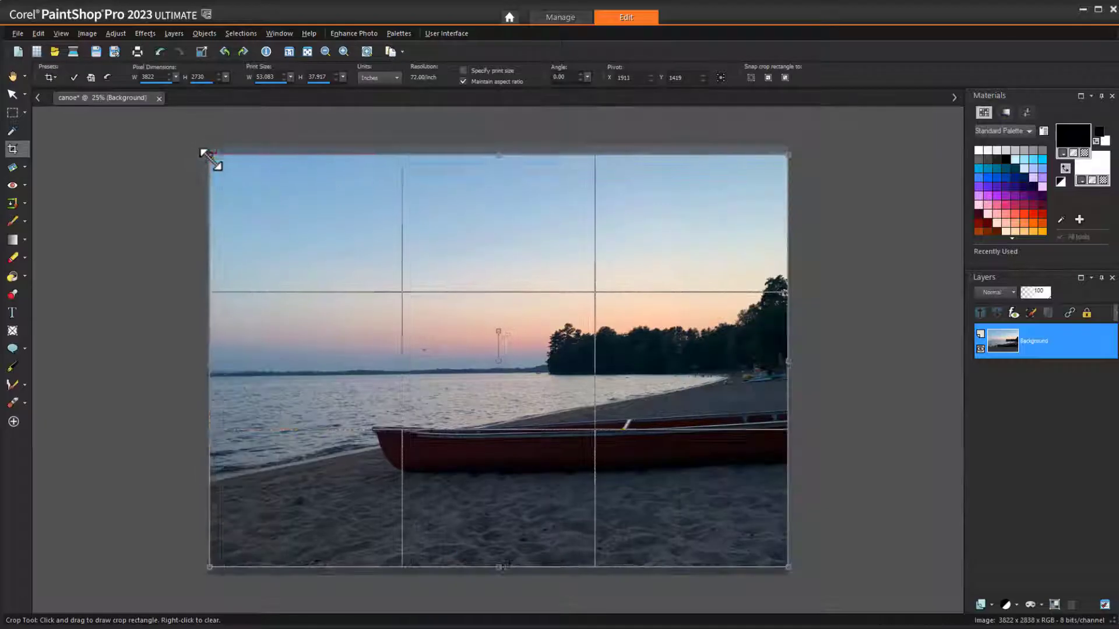
left_click_drag(209, 159, 295, 252)
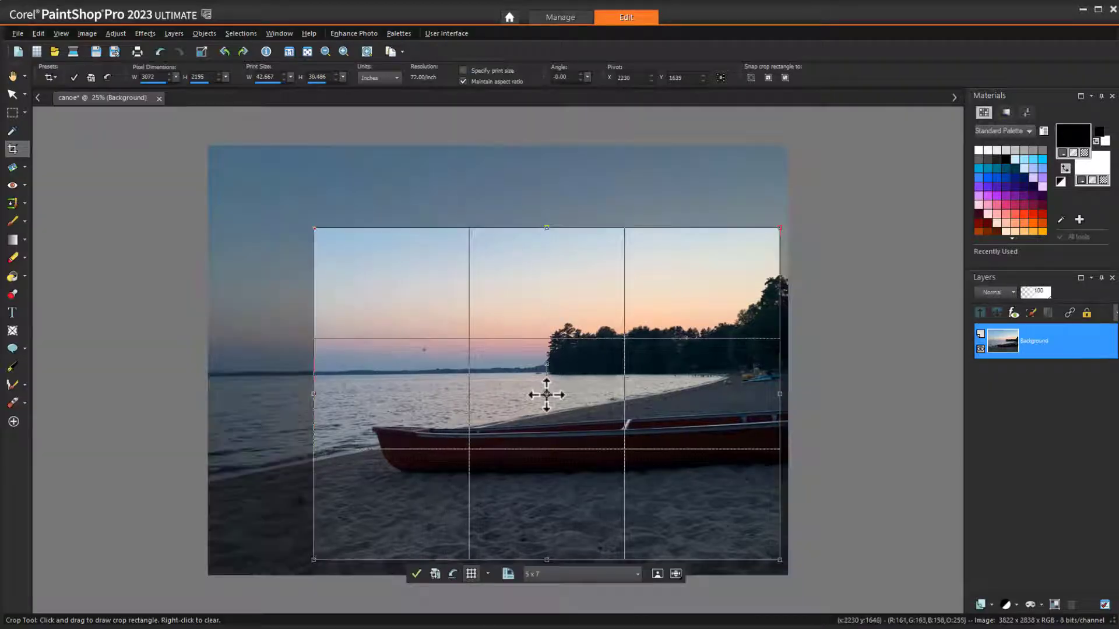
left_click_drag(542, 392, 497, 412)
left_click_drag(252, 579, 309, 541)
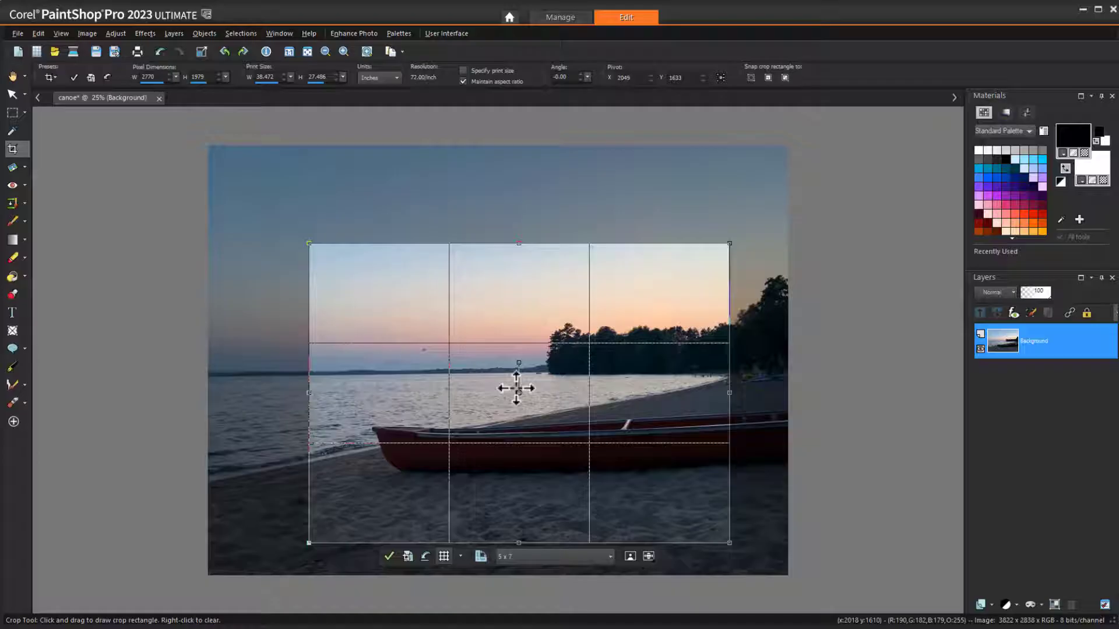
left_click_drag(512, 382, 476, 423)
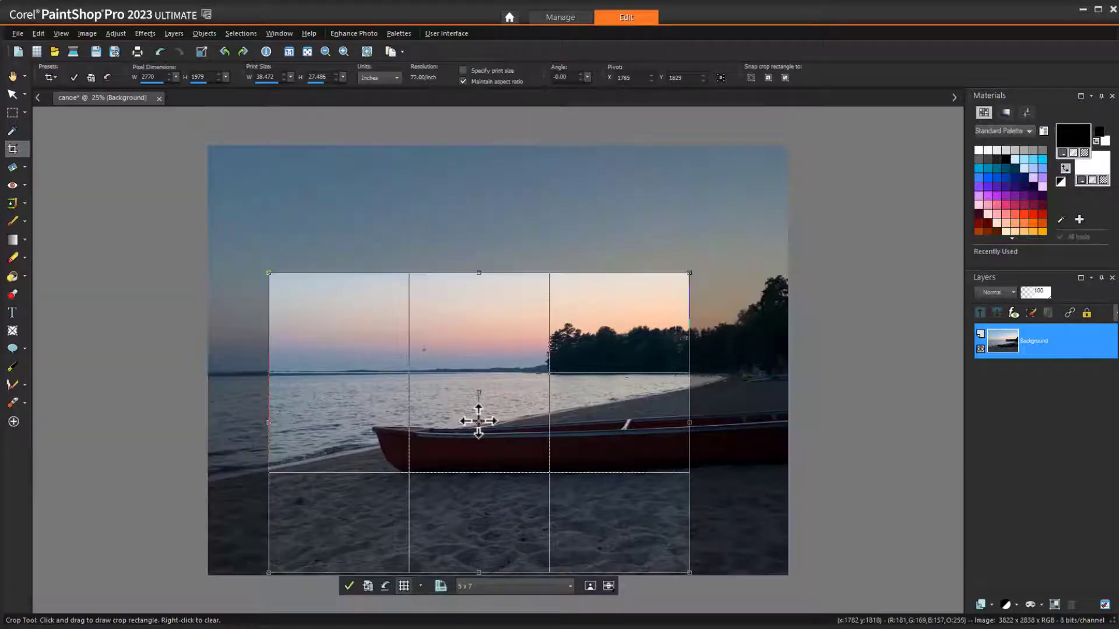
left_click(74, 77)
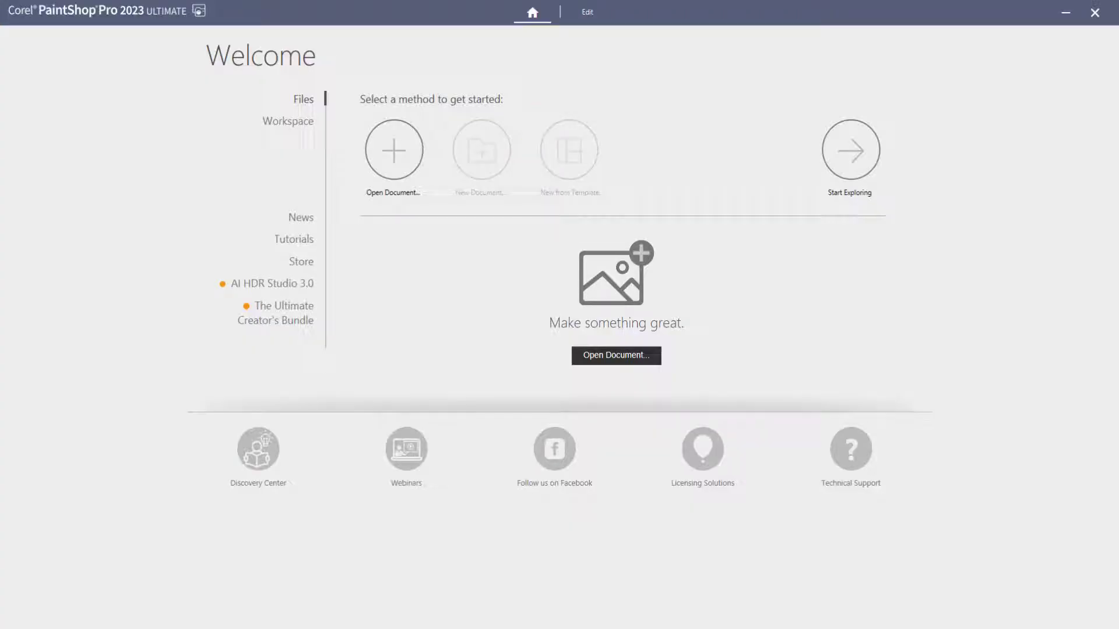
- Preview the Essentials, Complete and Sea-to-Sky workspaces, then apply Complete
left_click(289, 124)
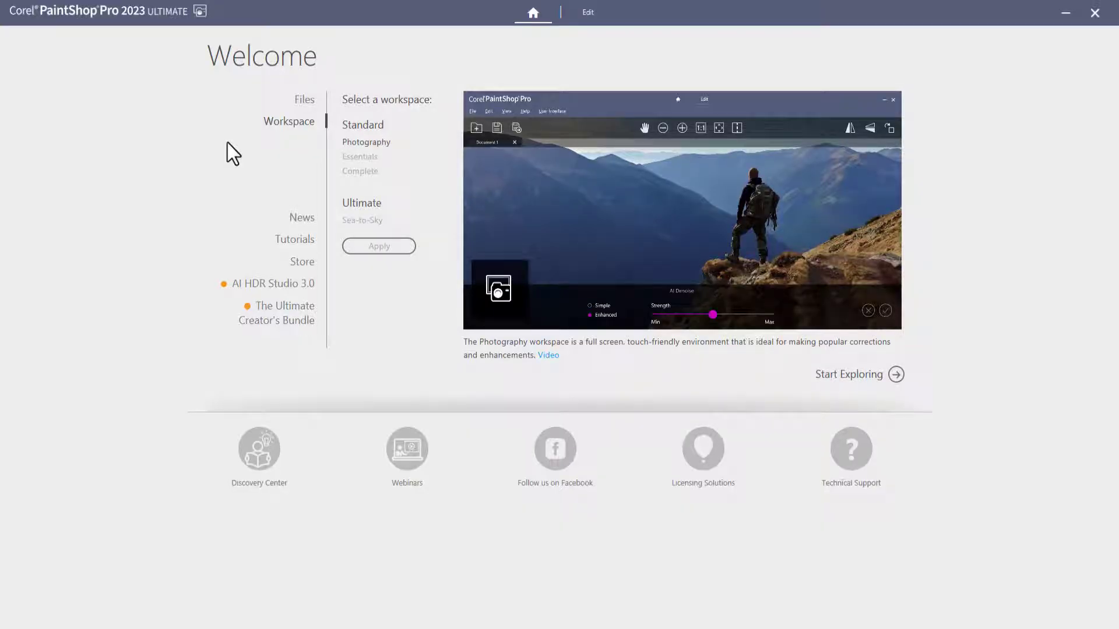
left_click(358, 159)
left_click(358, 172)
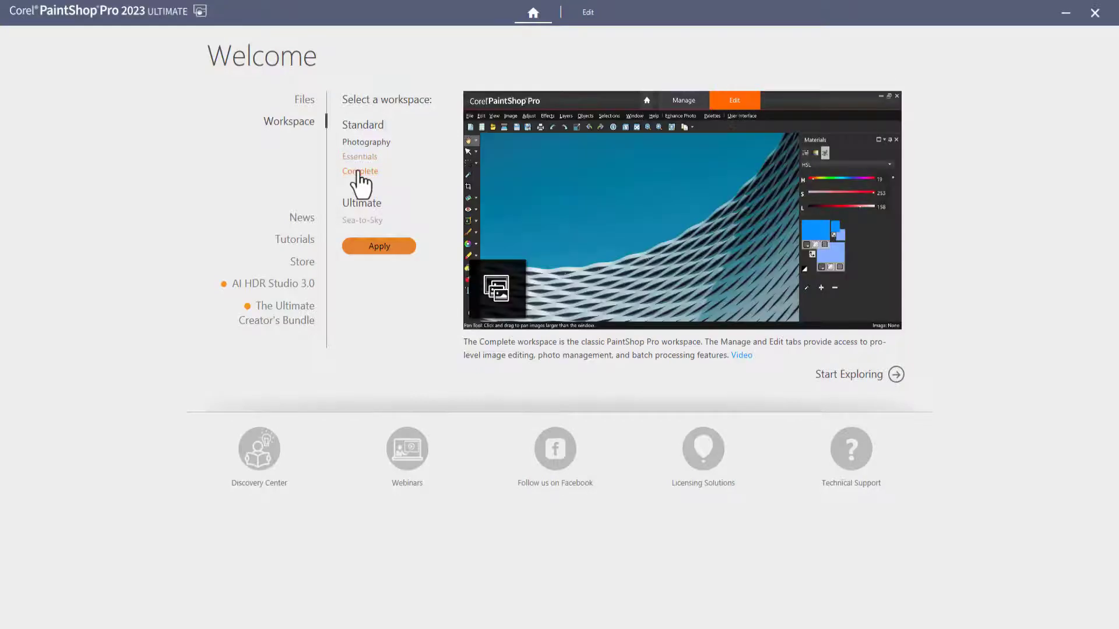
left_click(370, 224)
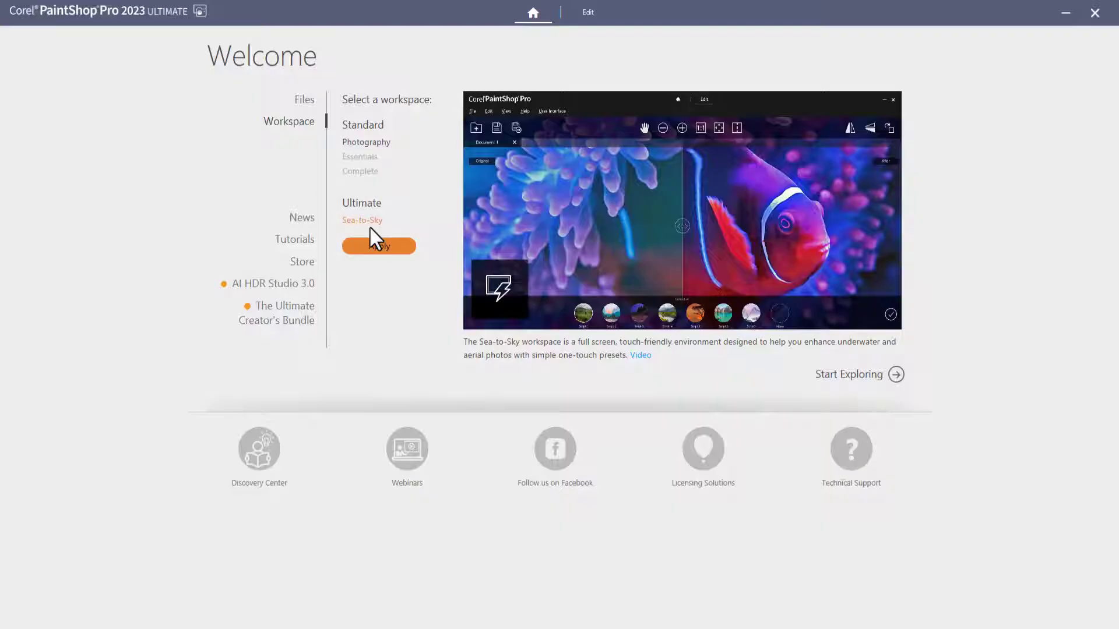
left_click(356, 172)
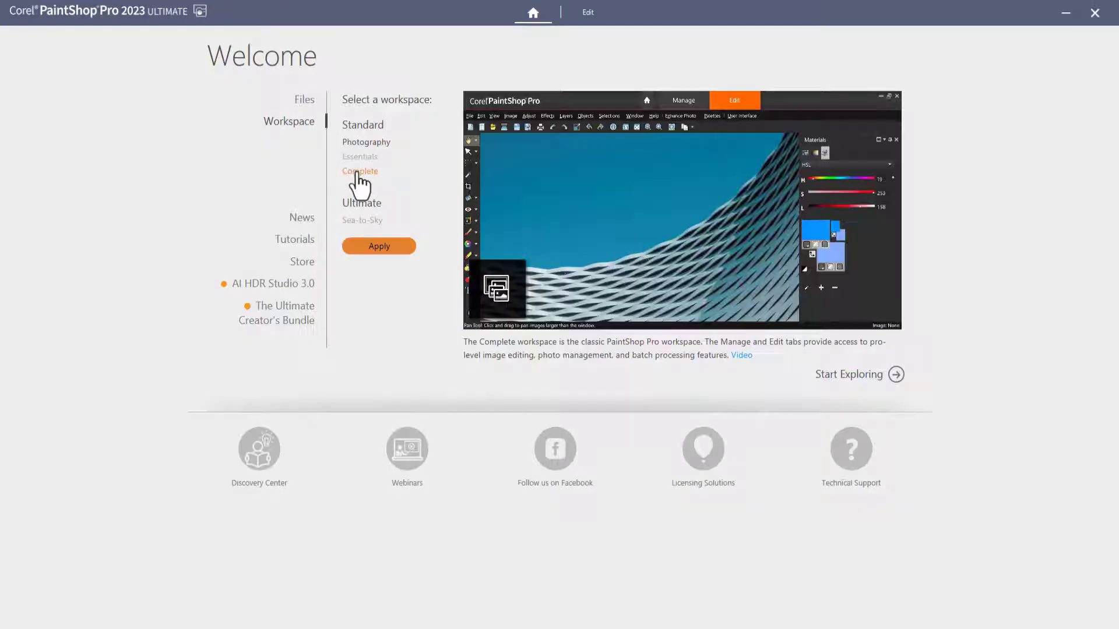
left_click(392, 253)
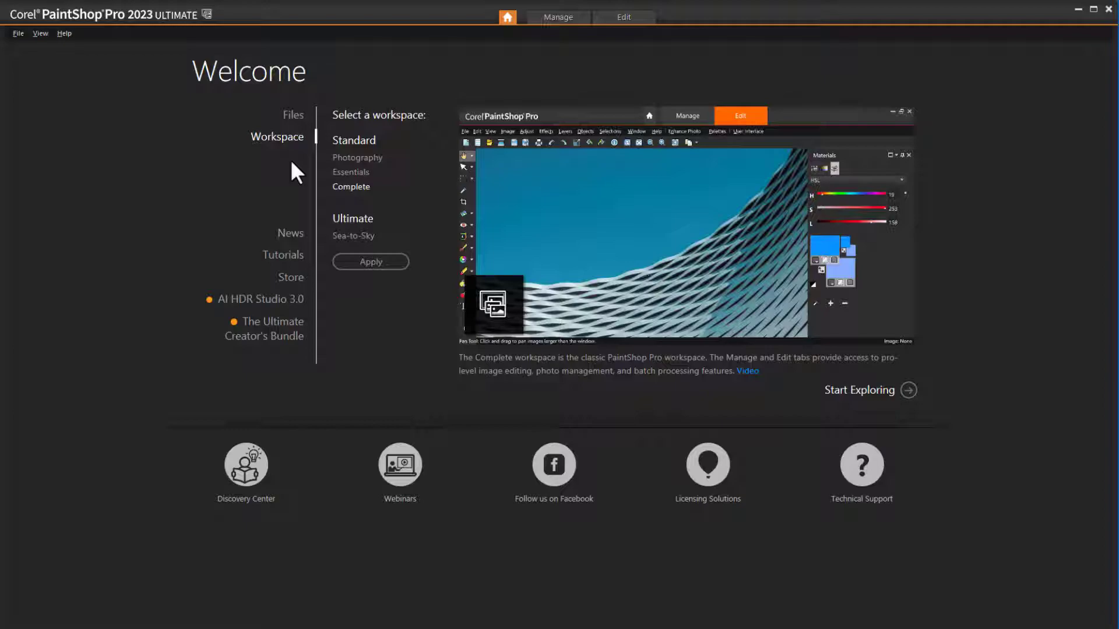
- View the News, then sort Tutorials by Beginner, Intermediate and Advanced in turn
left_click(298, 236)
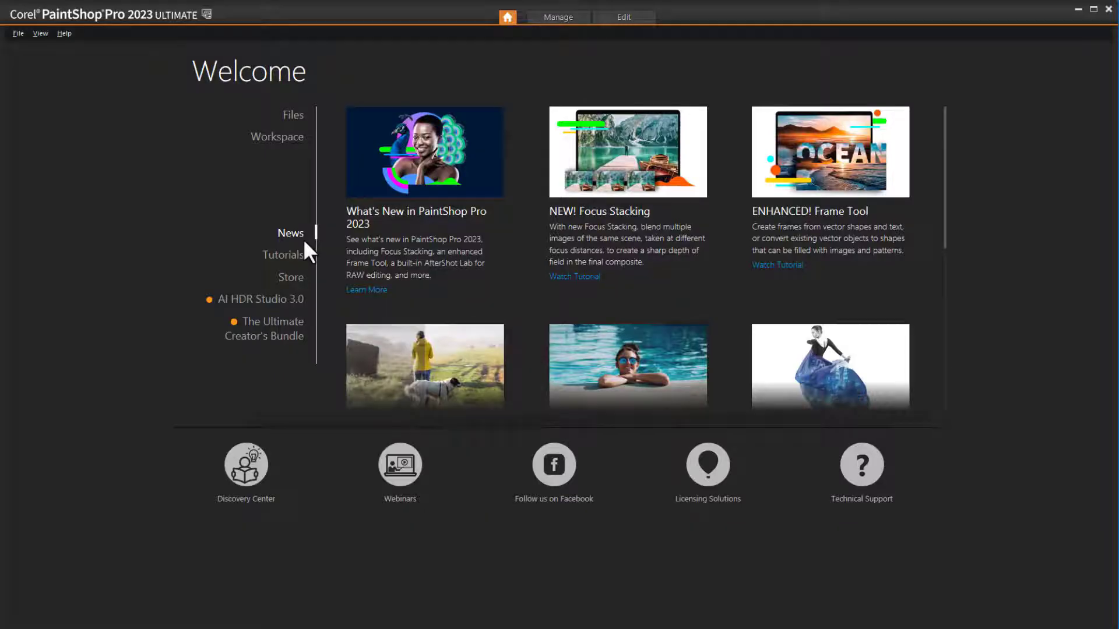
left_click(302, 256)
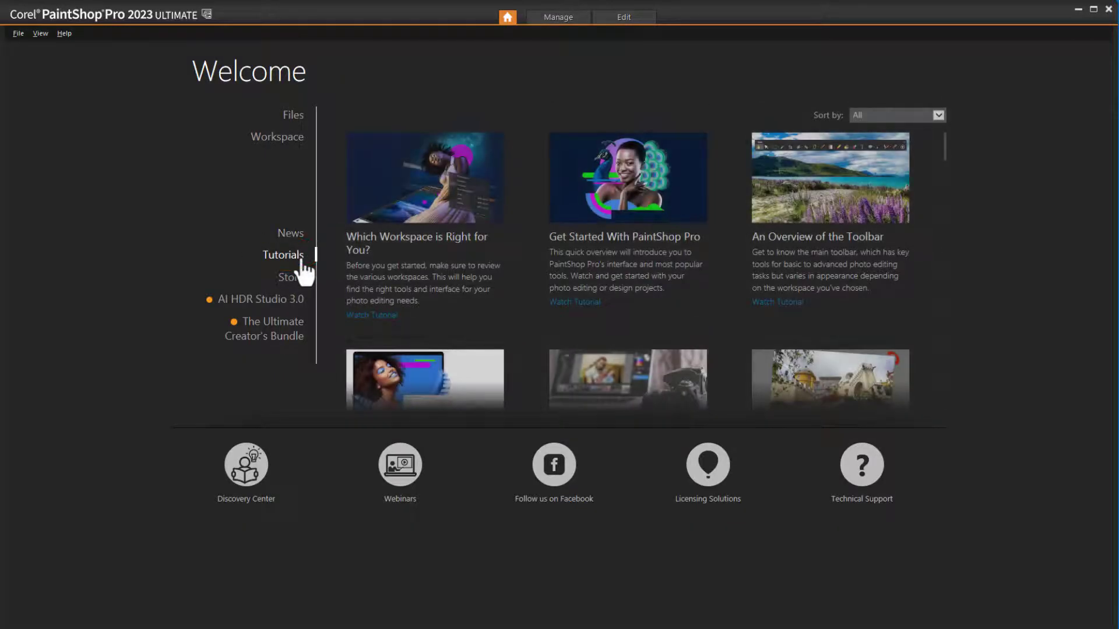
left_click(938, 115)
left_click(922, 126)
left_click(938, 117)
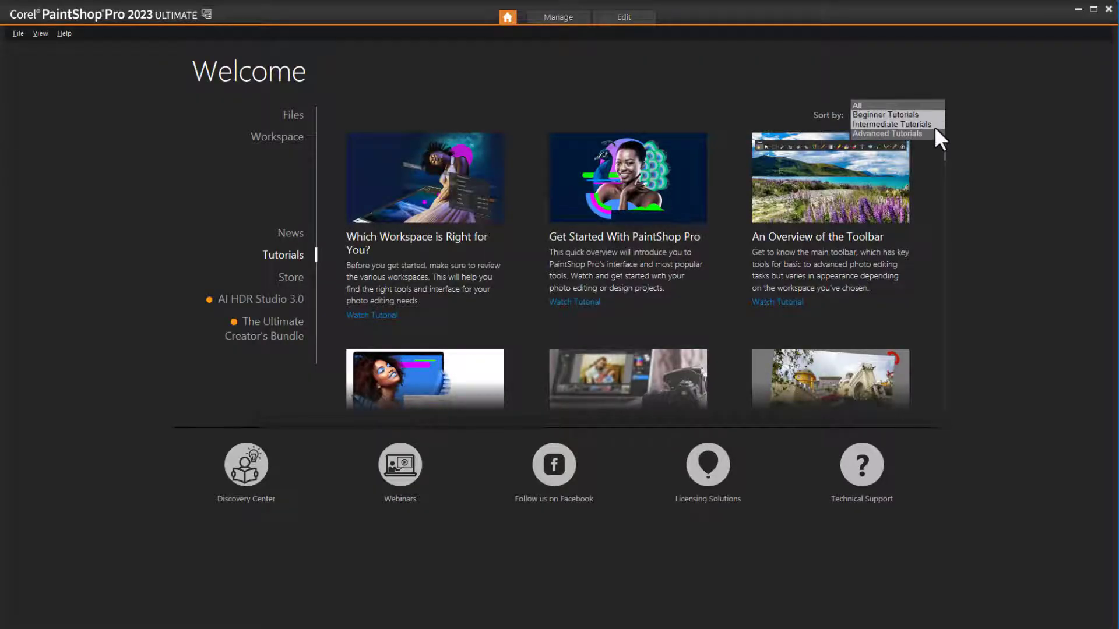
left_click(934, 128)
left_click(939, 116)
left_click(935, 129)
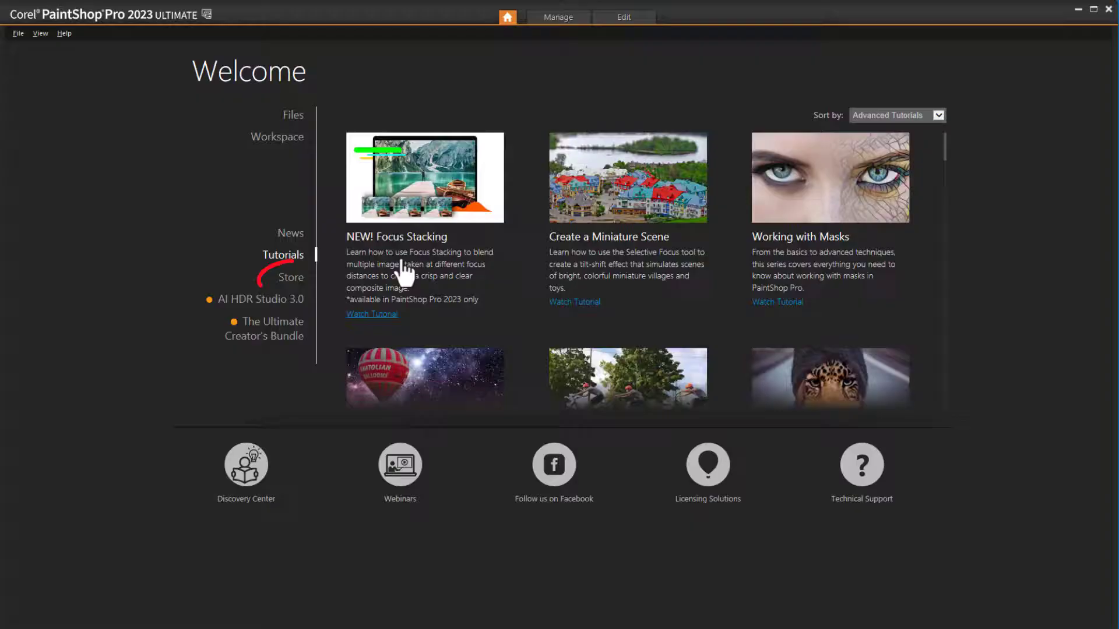
- In the Store, try the Plugins and Scripts filters, then show only Free items
left_click(291, 282)
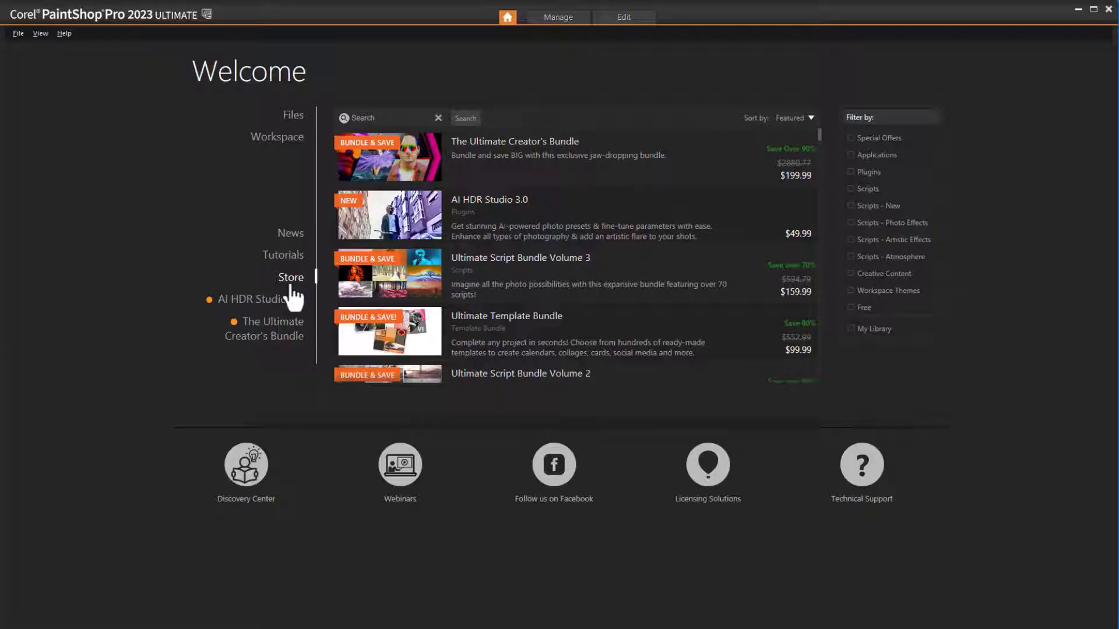
left_click(851, 172)
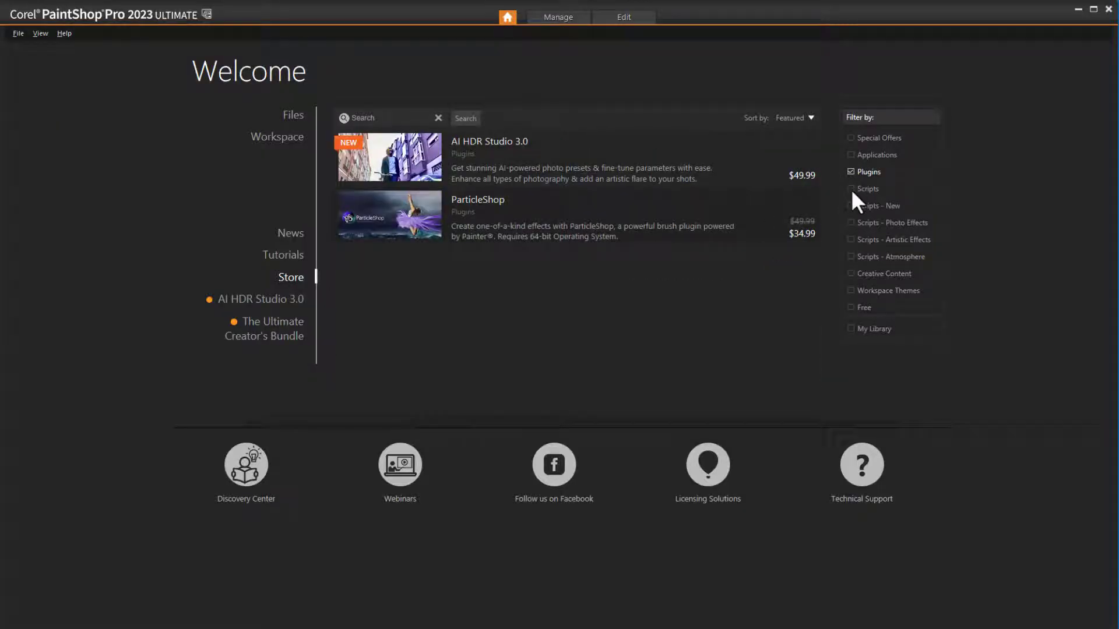
left_click(850, 188)
left_click(849, 172)
left_click(851, 189)
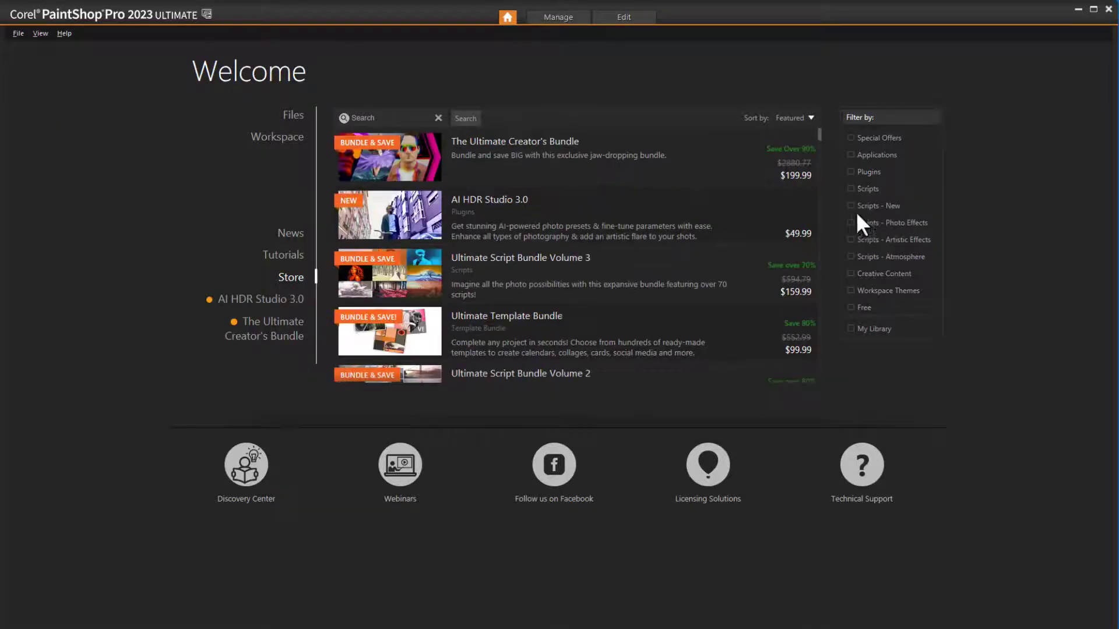
left_click(850, 308)
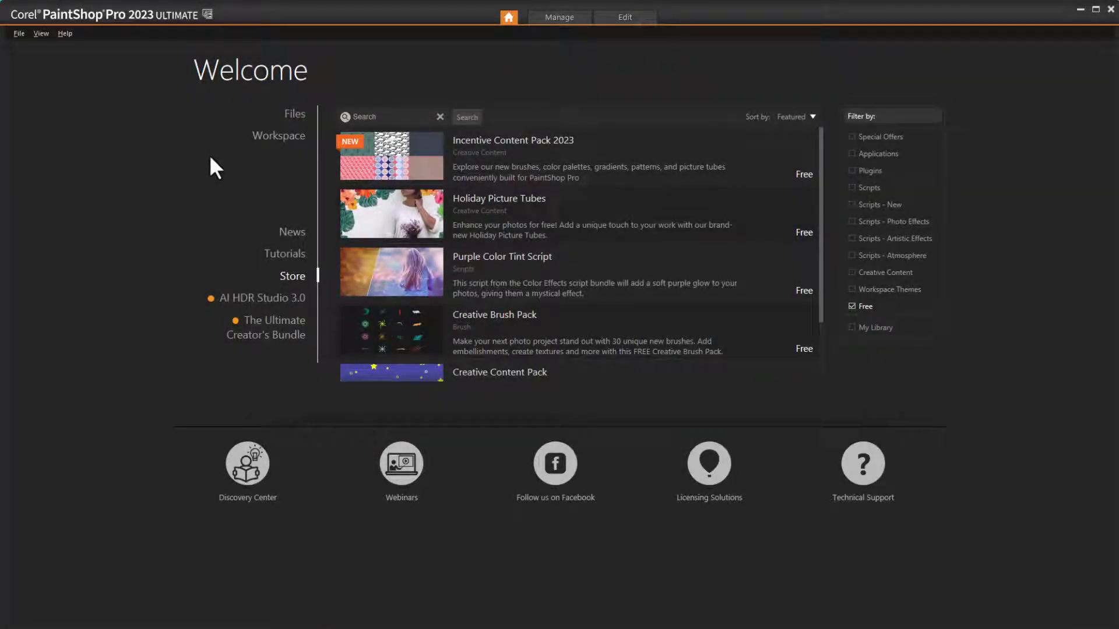
- Open the canoe photo from the Files page for editing
left_click(294, 116)
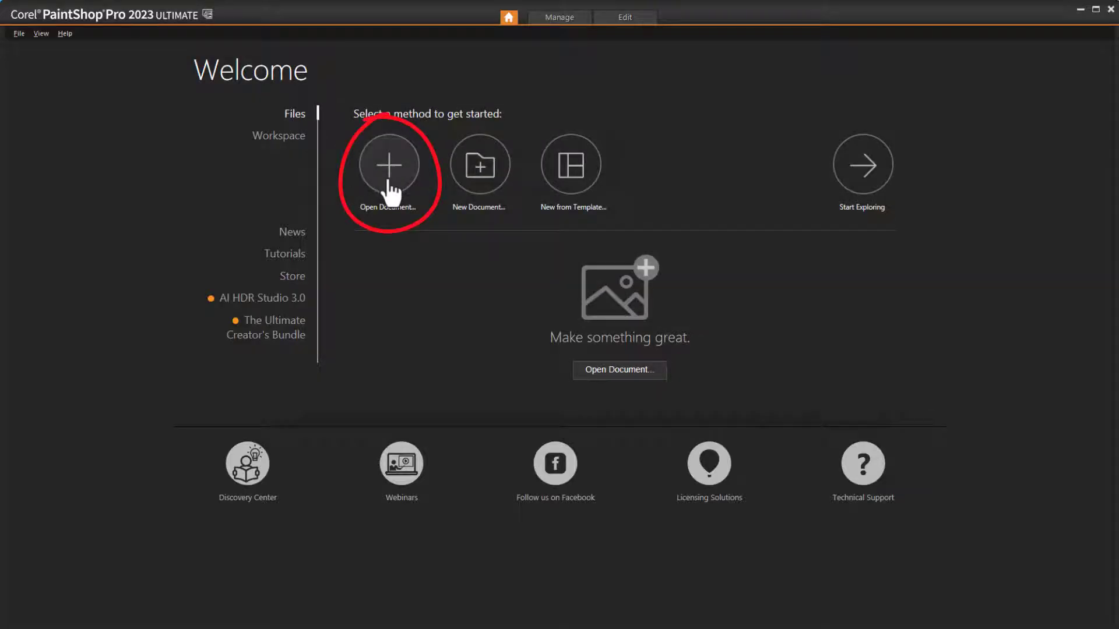
left_click(389, 192)
left_click(660, 254)
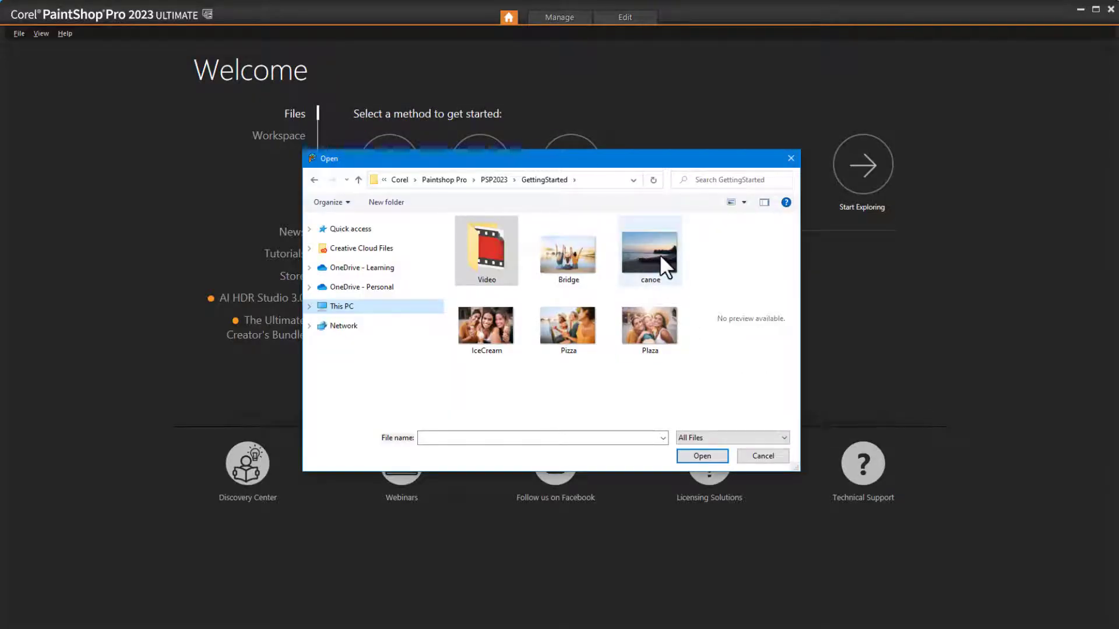
left_click(705, 457)
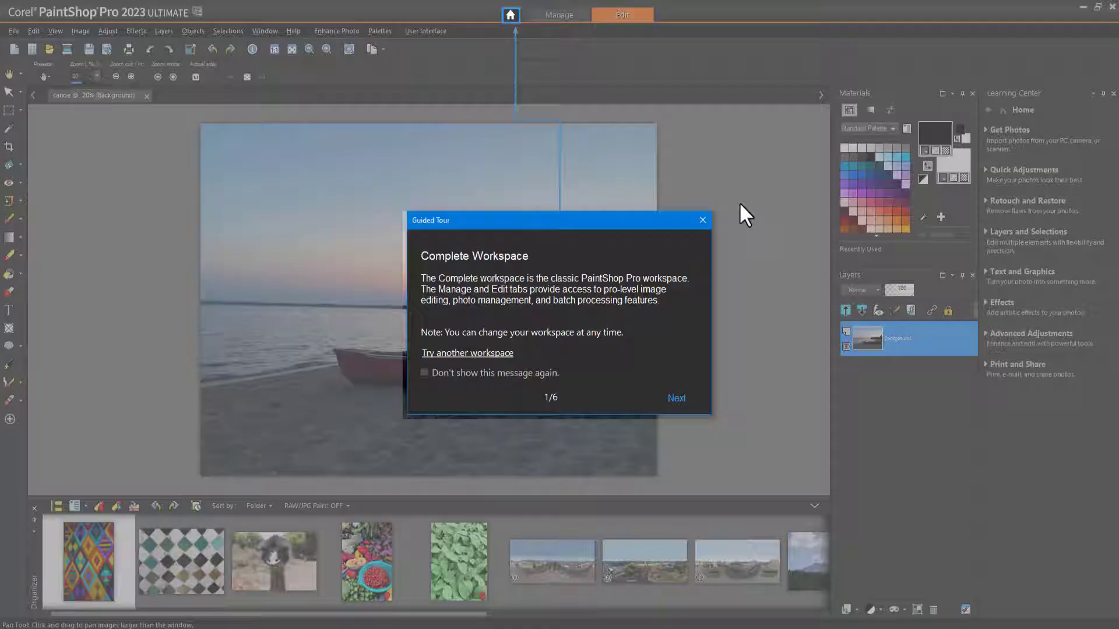
- Step through all Guided Tour tips and finish it so it won't show again
left_click(676, 397)
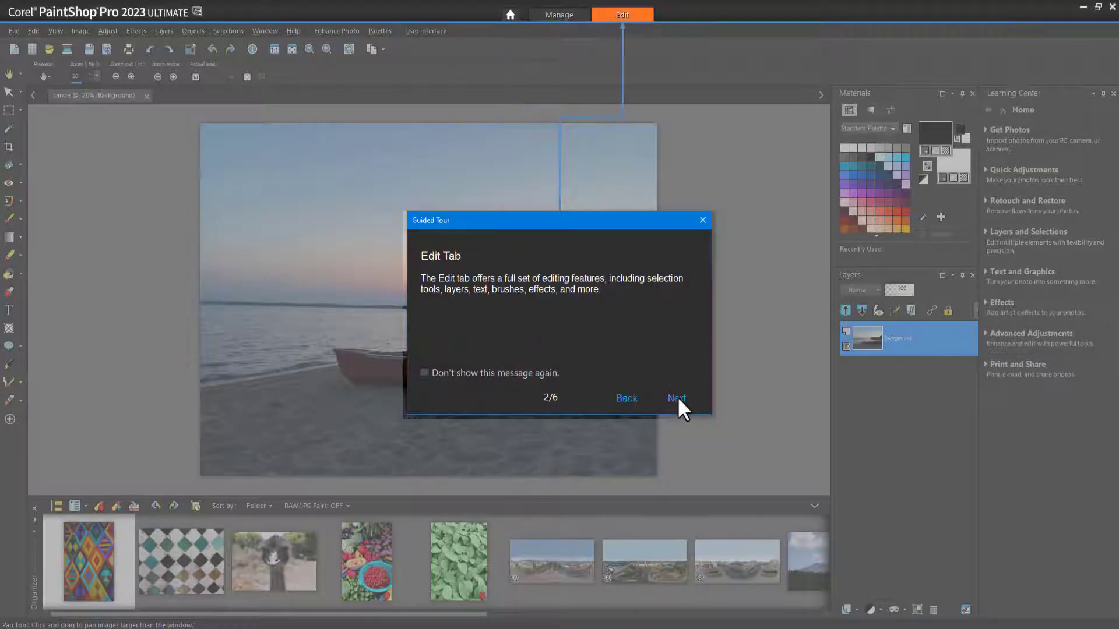
left_click(677, 397)
left_click(676, 398)
left_click(682, 397)
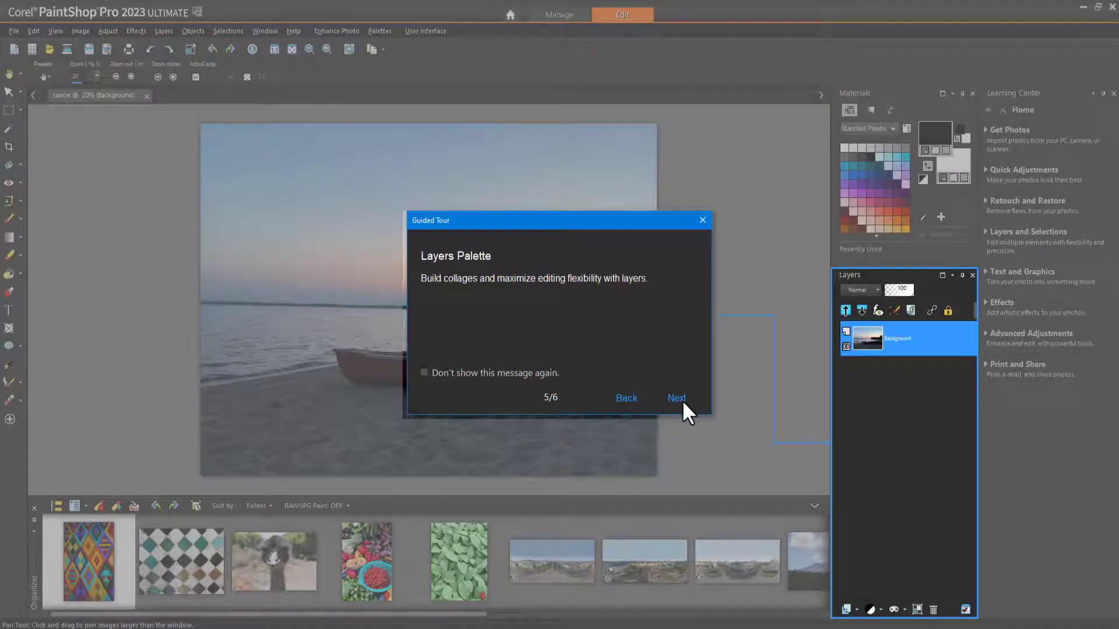
left_click(682, 397)
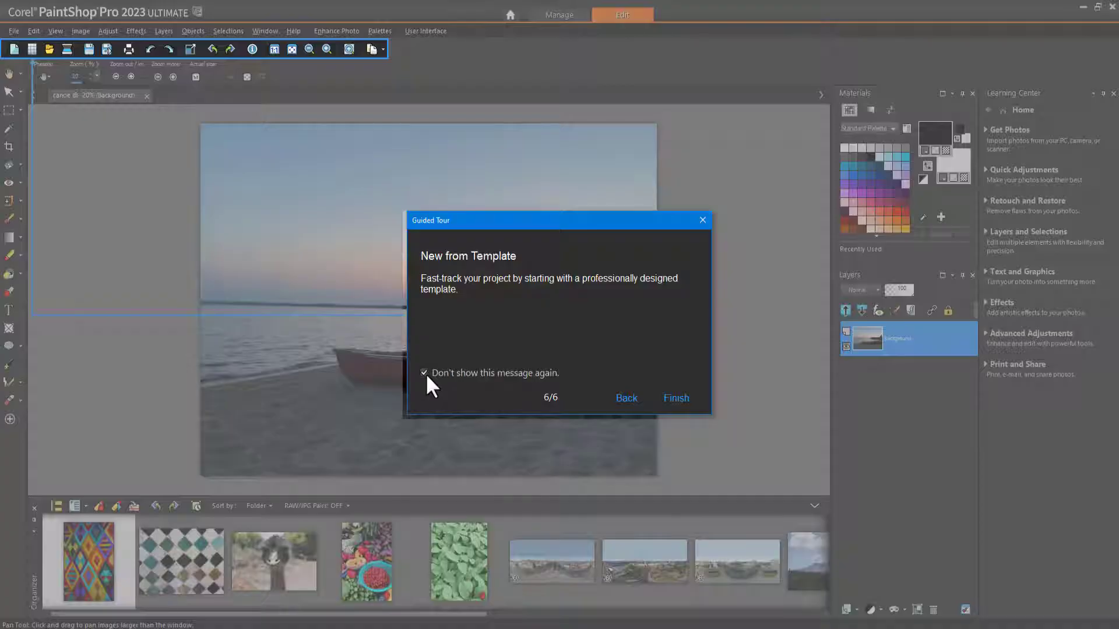
left_click(685, 397)
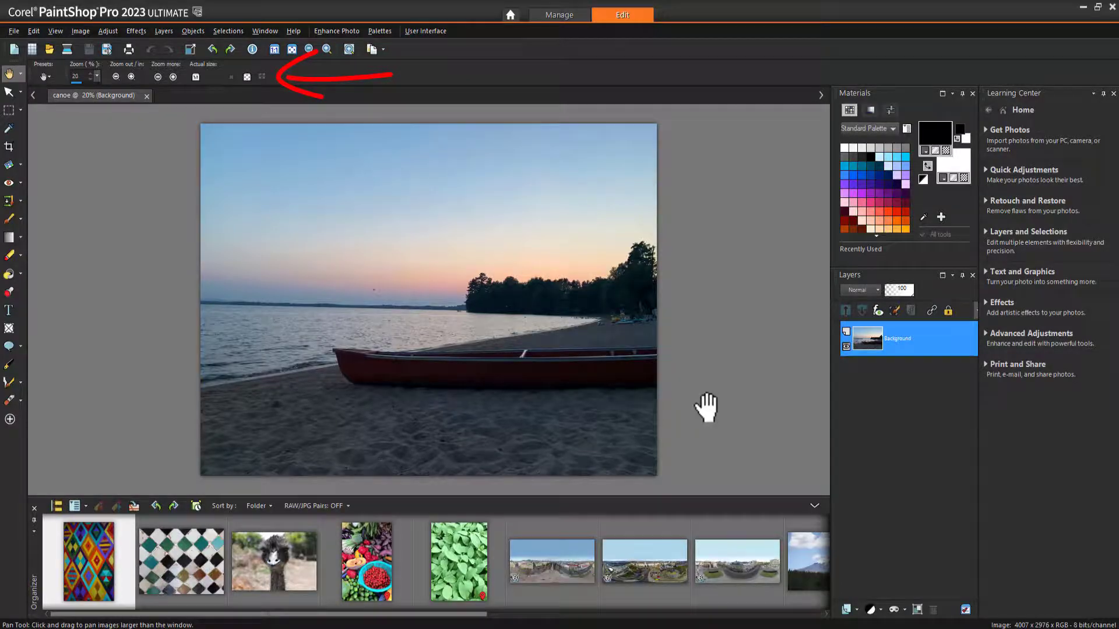
left_click(8, 93)
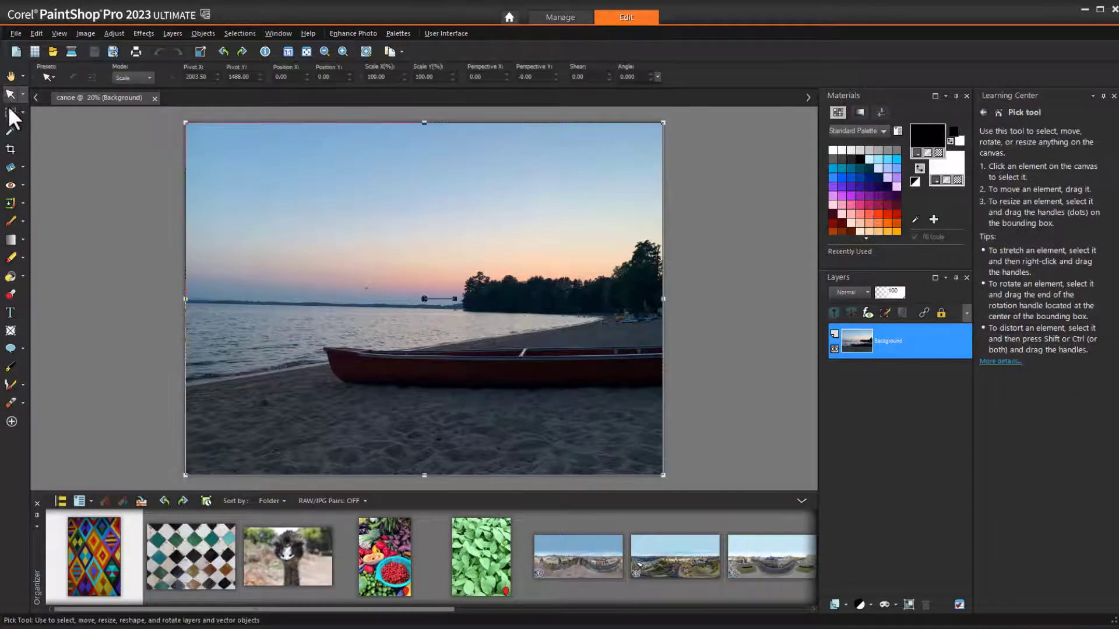
left_click(9, 110)
left_click(7, 78)
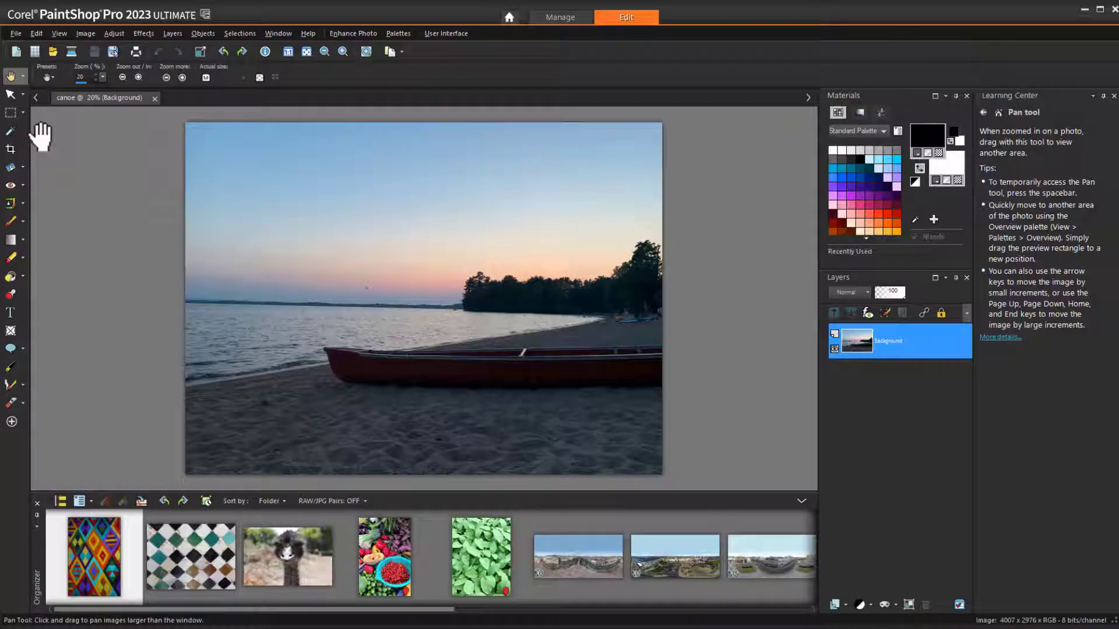
left_click(11, 148)
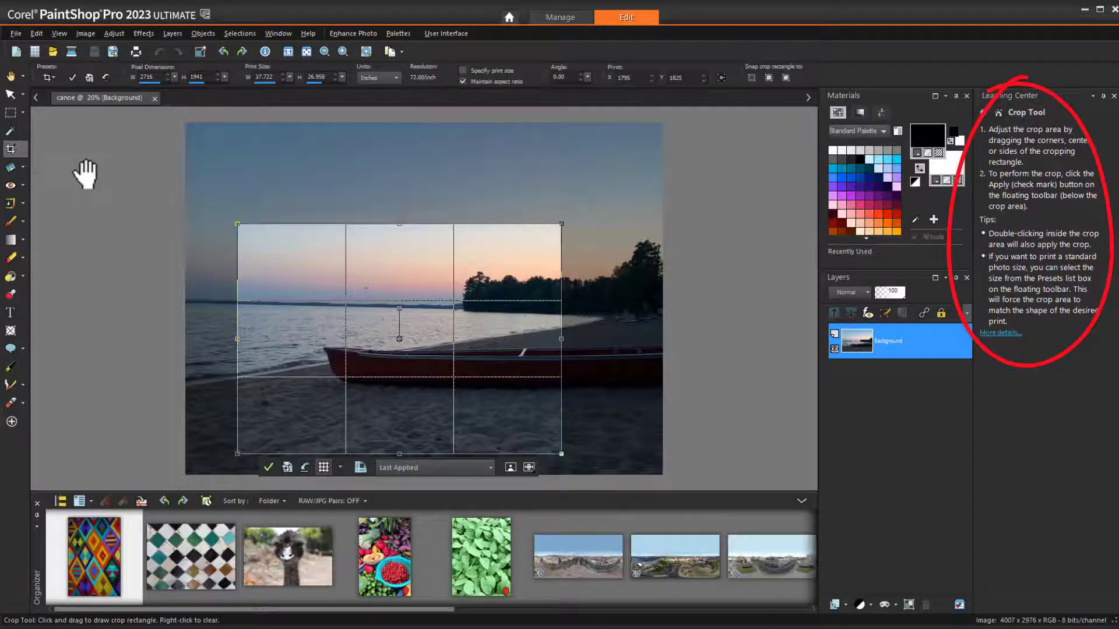
left_click(998, 112)
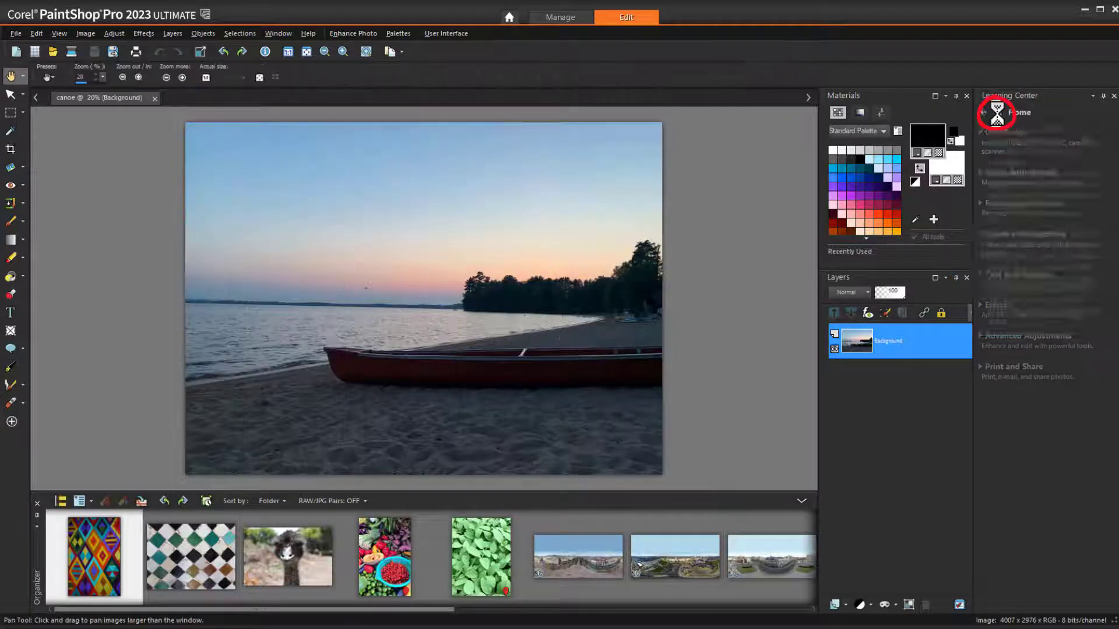
left_click(981, 168)
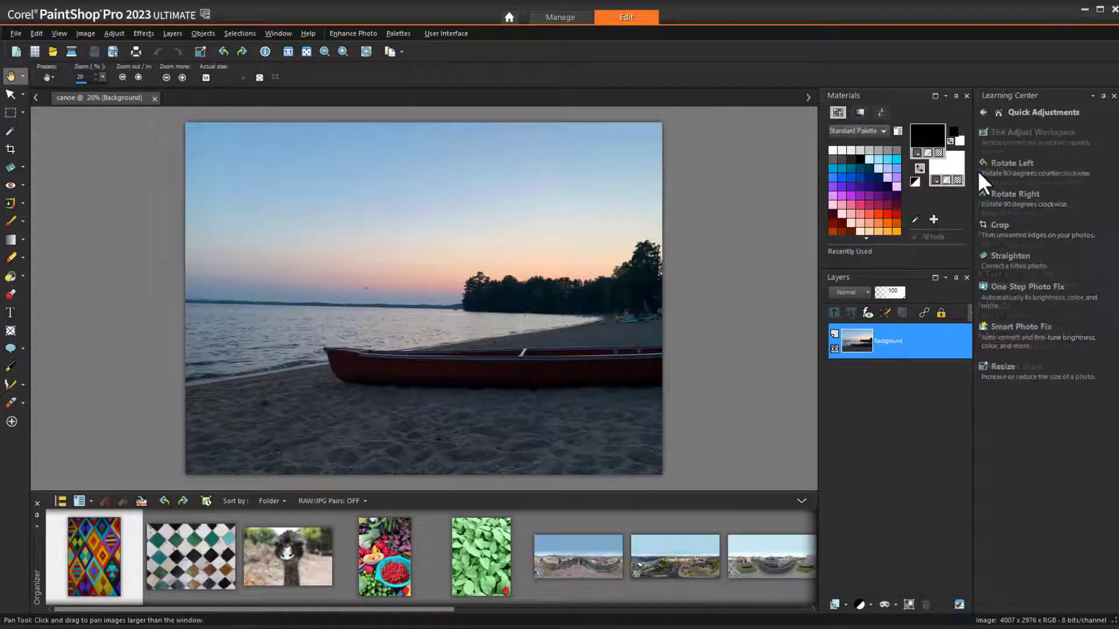
left_click(1017, 225)
left_click(12, 77)
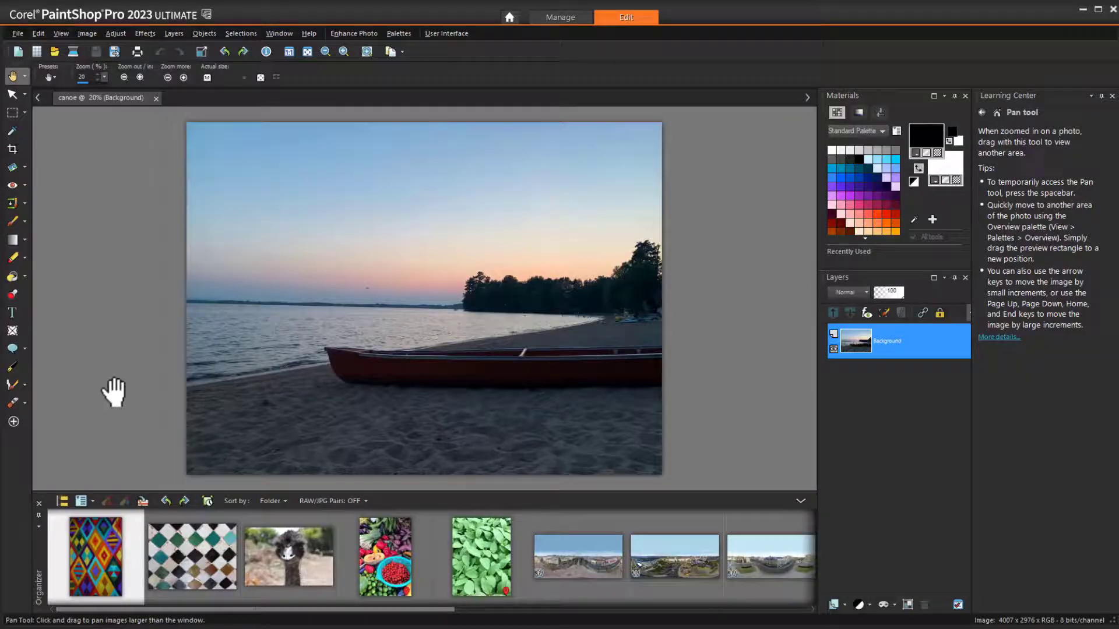
- Show the Navigation folder tree and load the PSP2023 GettingStarted folder's photos
left_click(64, 502)
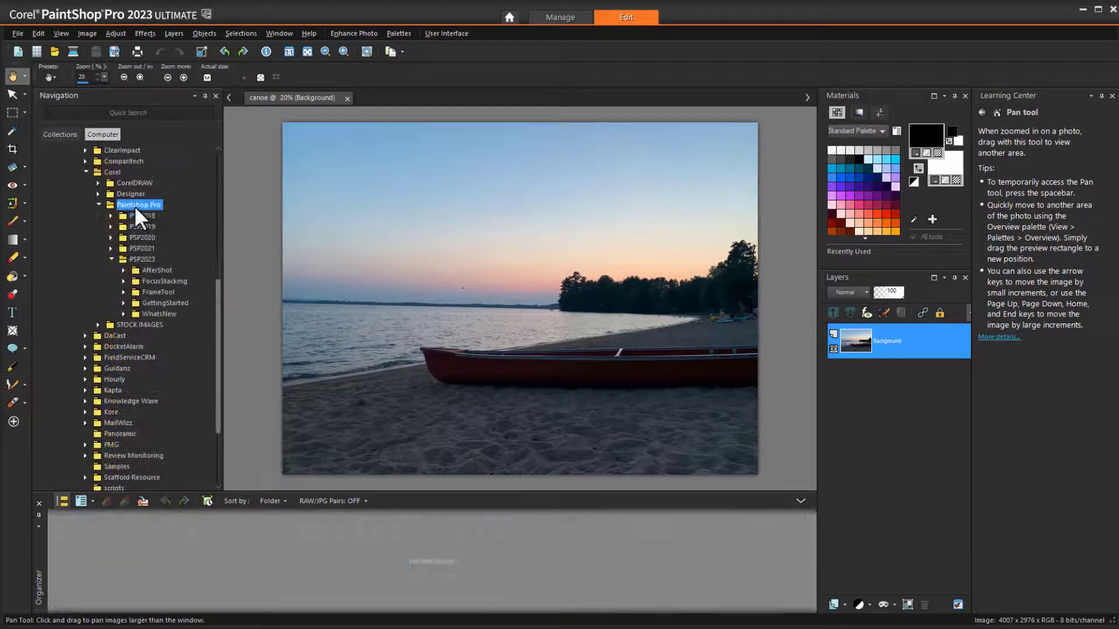
left_click(139, 259)
left_click(166, 304)
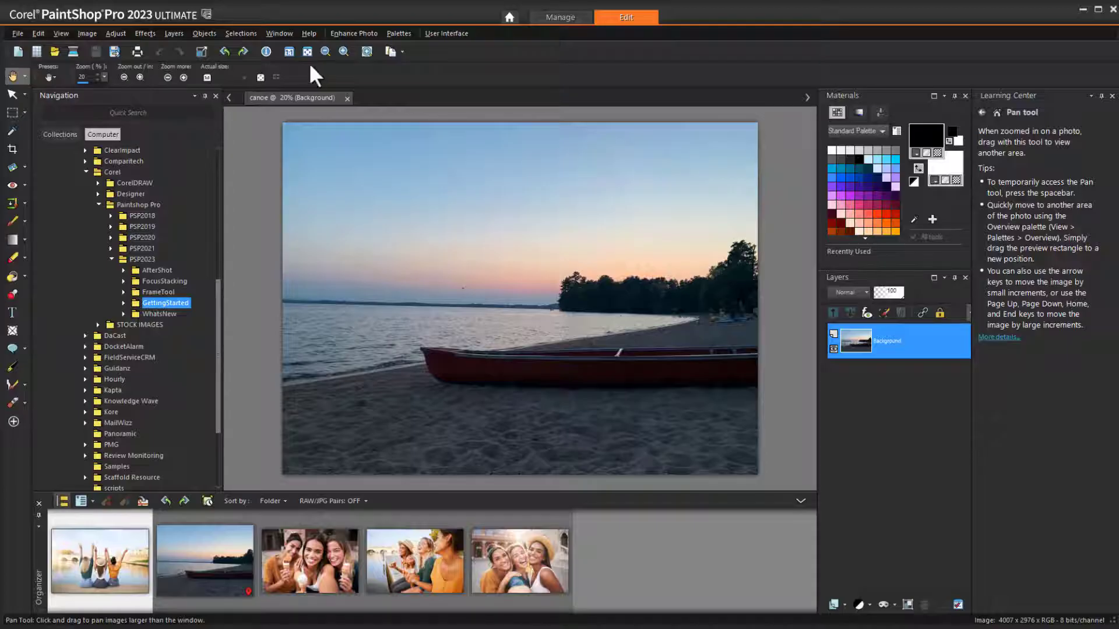
left_click(447, 33)
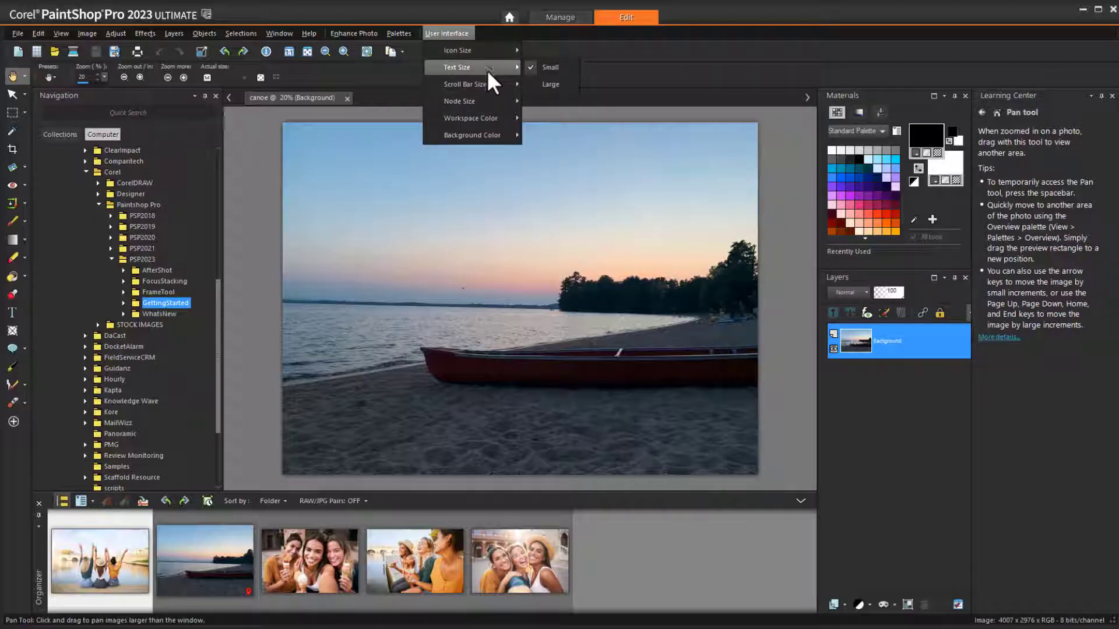
- Dismiss the appearance settings and close the Learning Center, Organizer and Navigation palettes
mouse_move(501, 116)
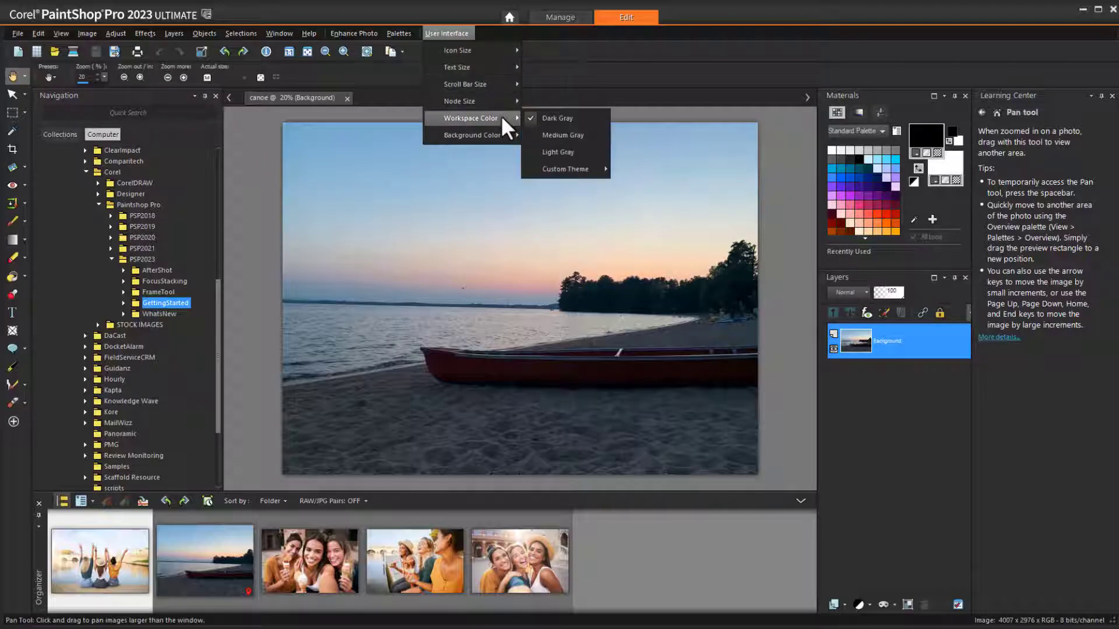
left_click(634, 113)
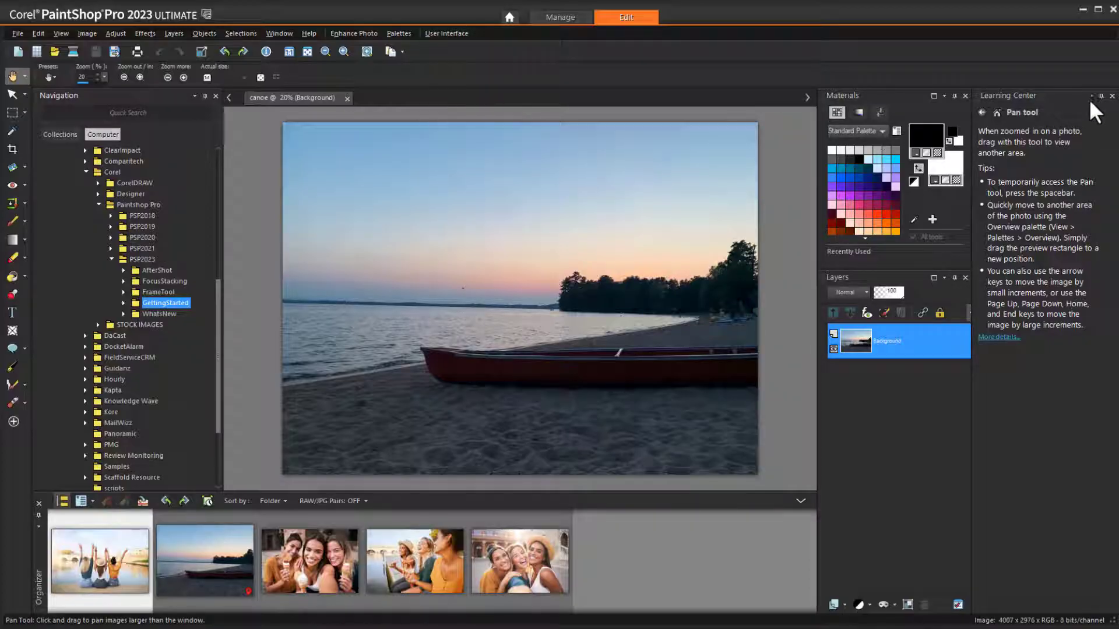
left_click(1112, 96)
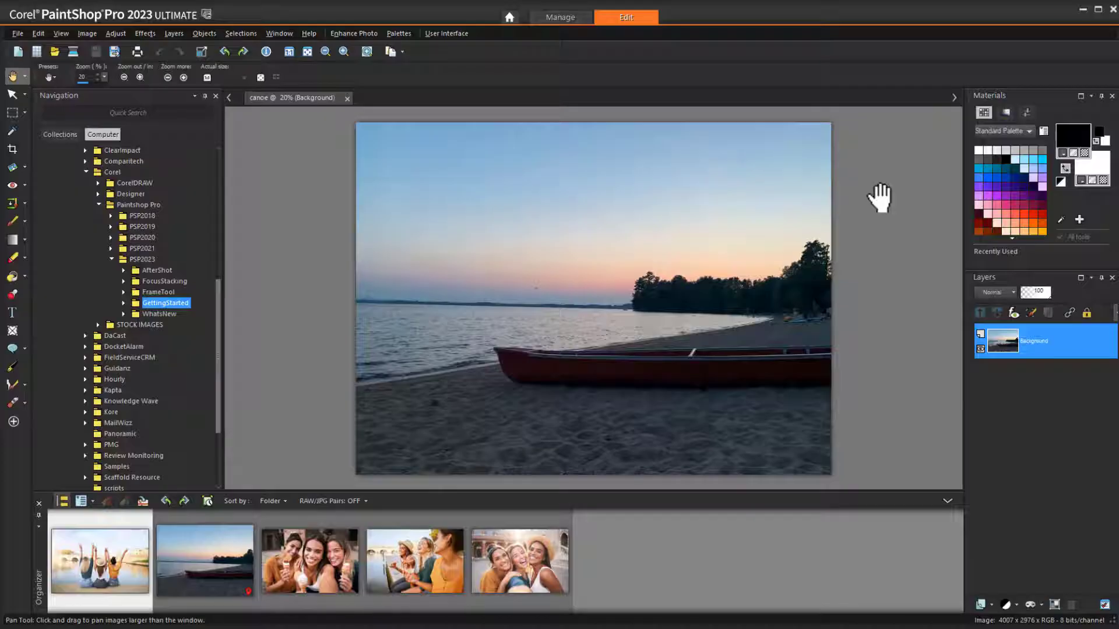
left_click(39, 503)
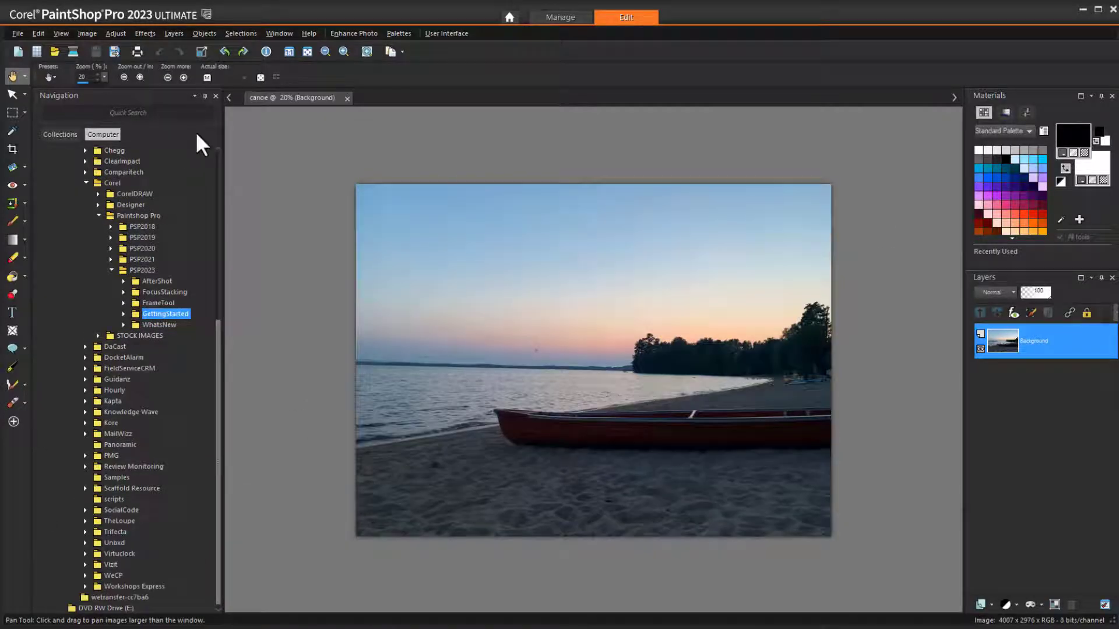
left_click(215, 96)
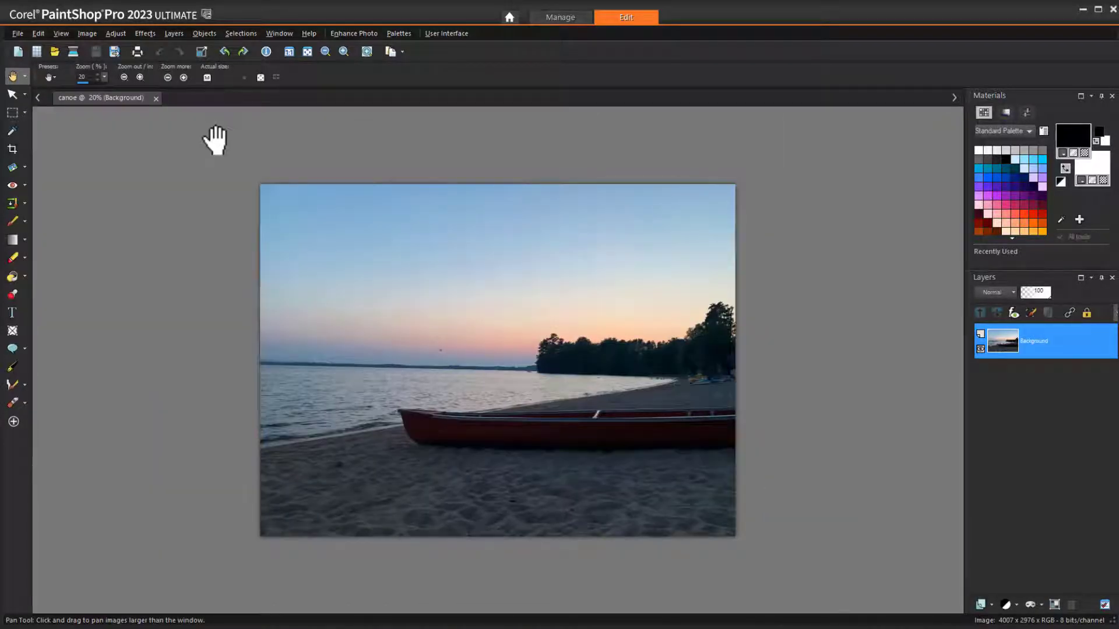
left_click(408, 34)
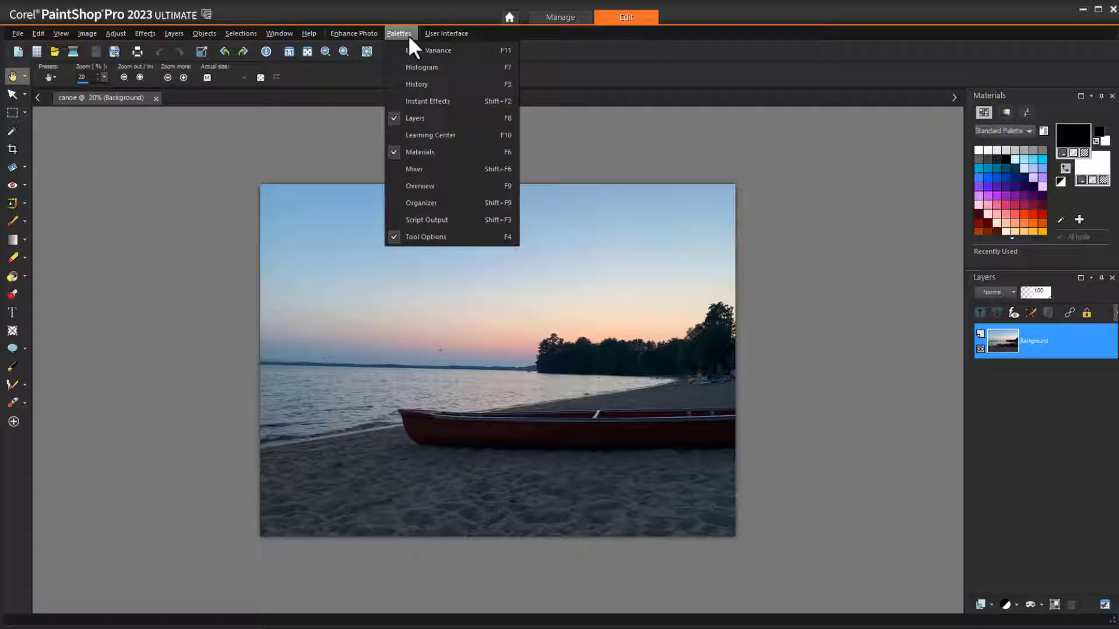
left_click(408, 33)
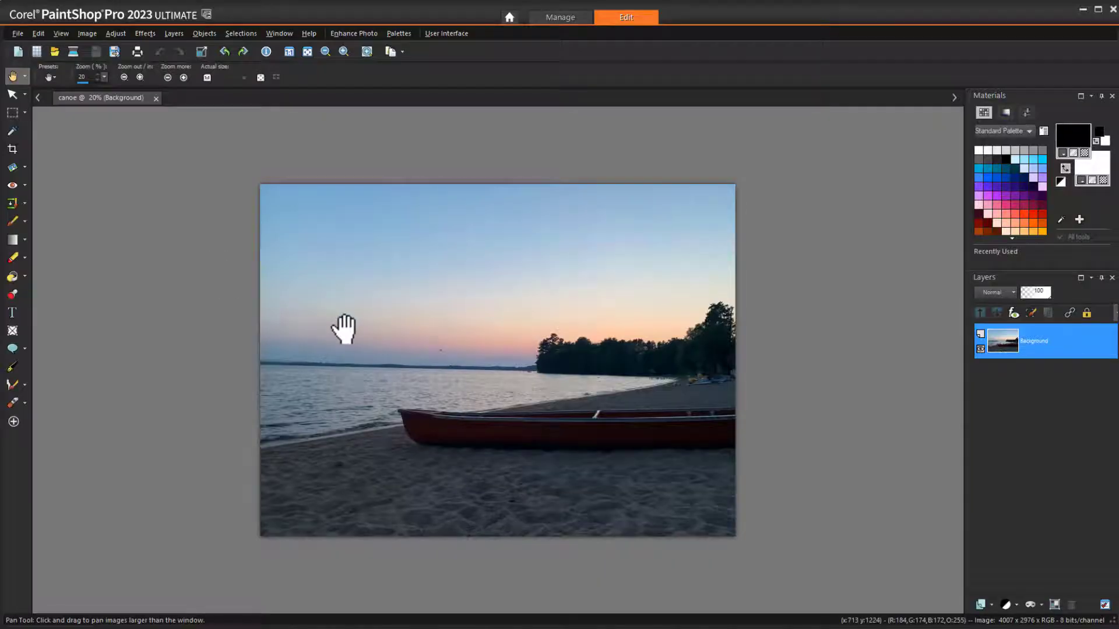
- Straighten the canoe photo along the far shoreline, trimming it to 3822 x 2838 pixels
scroll(338, 347, "up", 1)
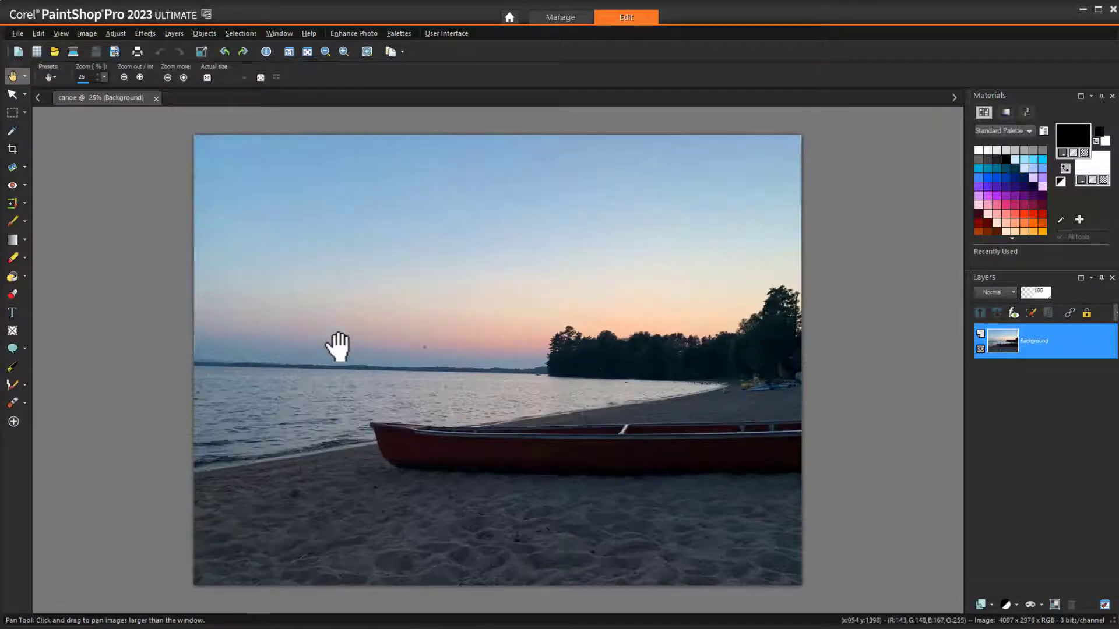
left_click(14, 168)
left_click_drag(307, 361, 301, 363)
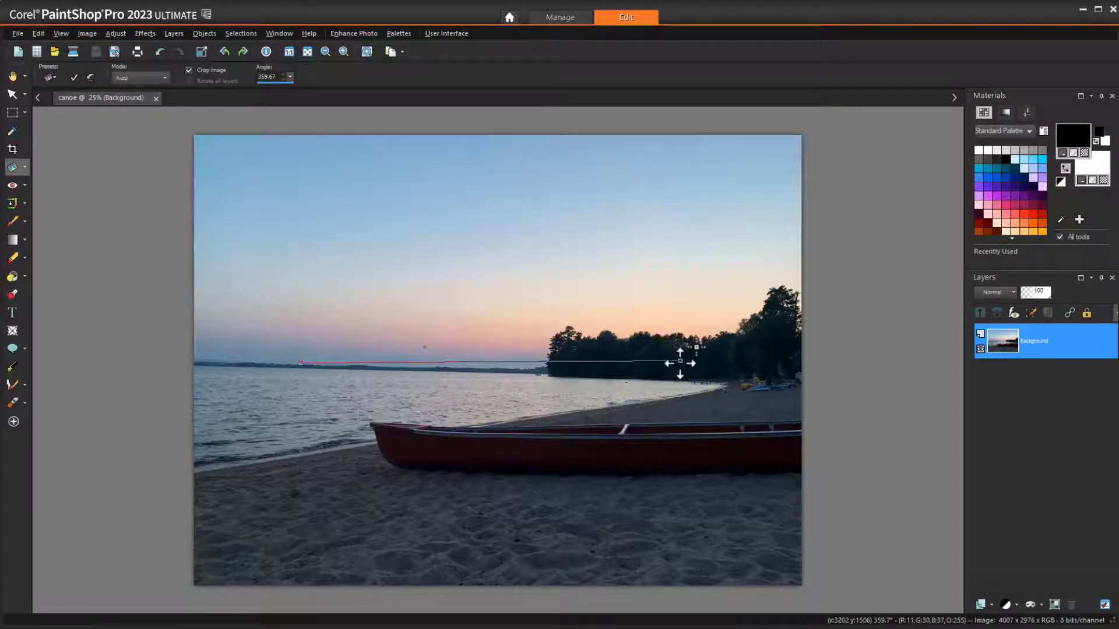
left_click_drag(679, 360, 685, 377)
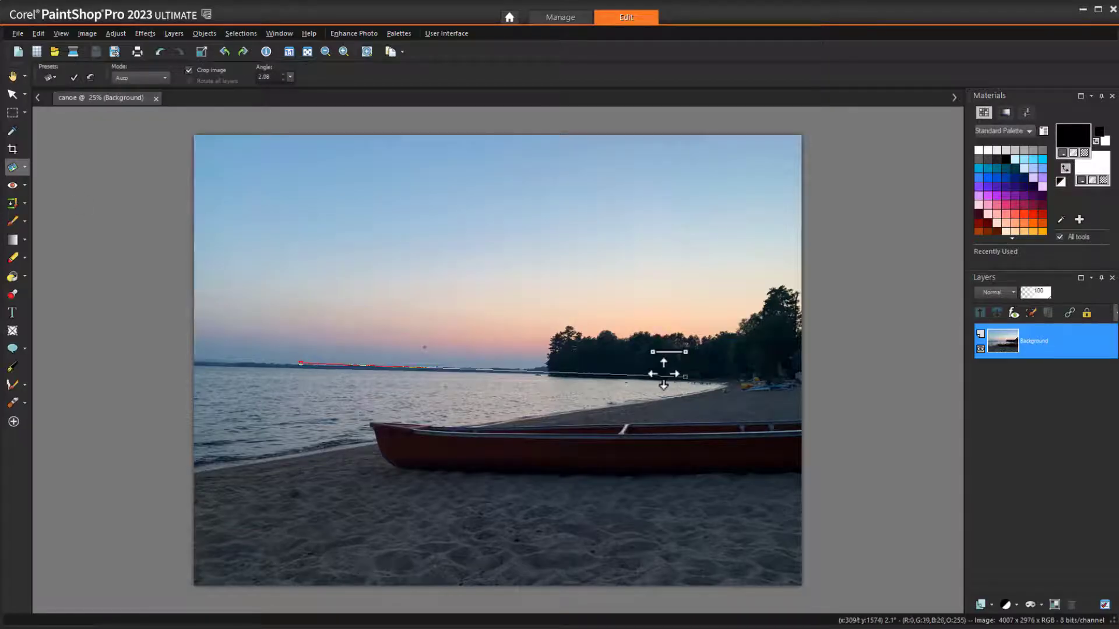
left_click(75, 76)
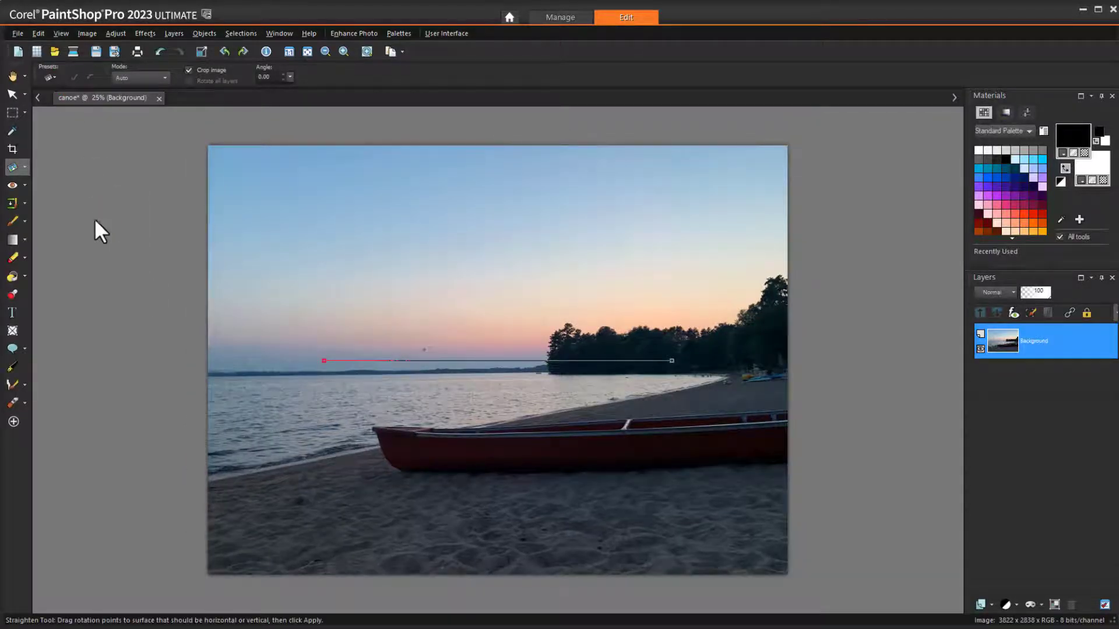
- Crop to a 5 x 7 ratio with Rule of Thirds guides, framing the canoe at 2770 x 1979
left_click(13, 150)
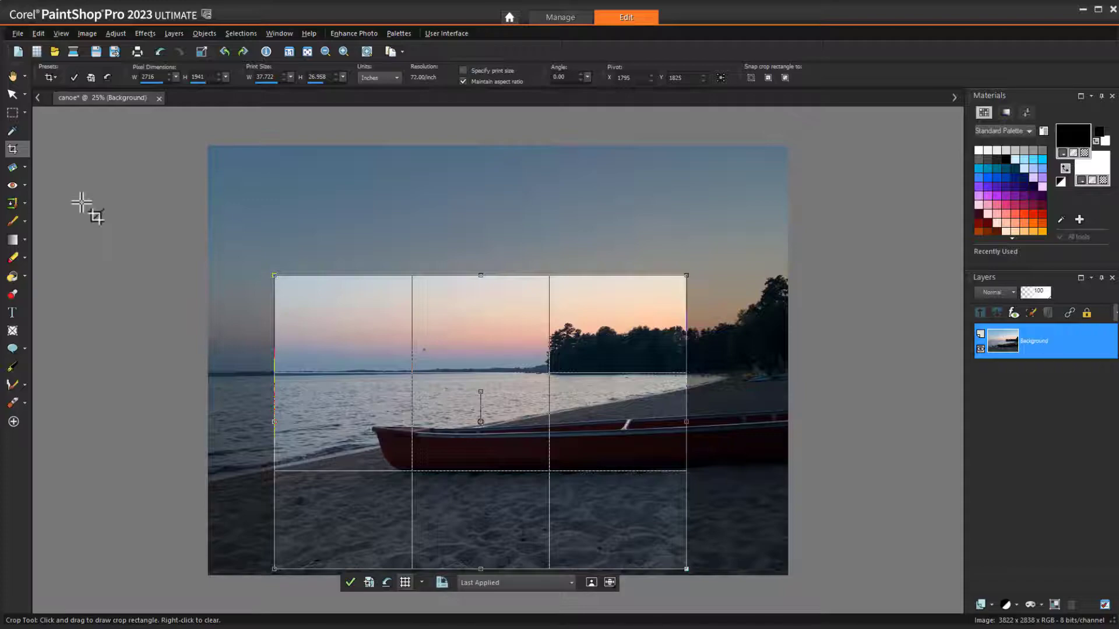
left_click(571, 583)
left_click(542, 543)
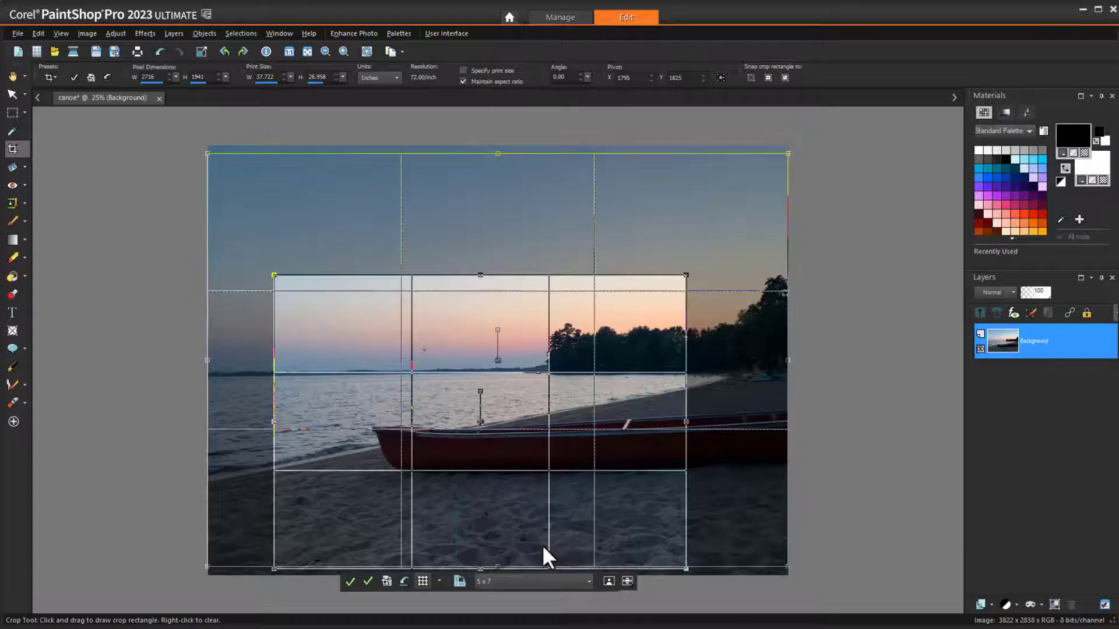
left_click_drag(209, 155, 294, 250)
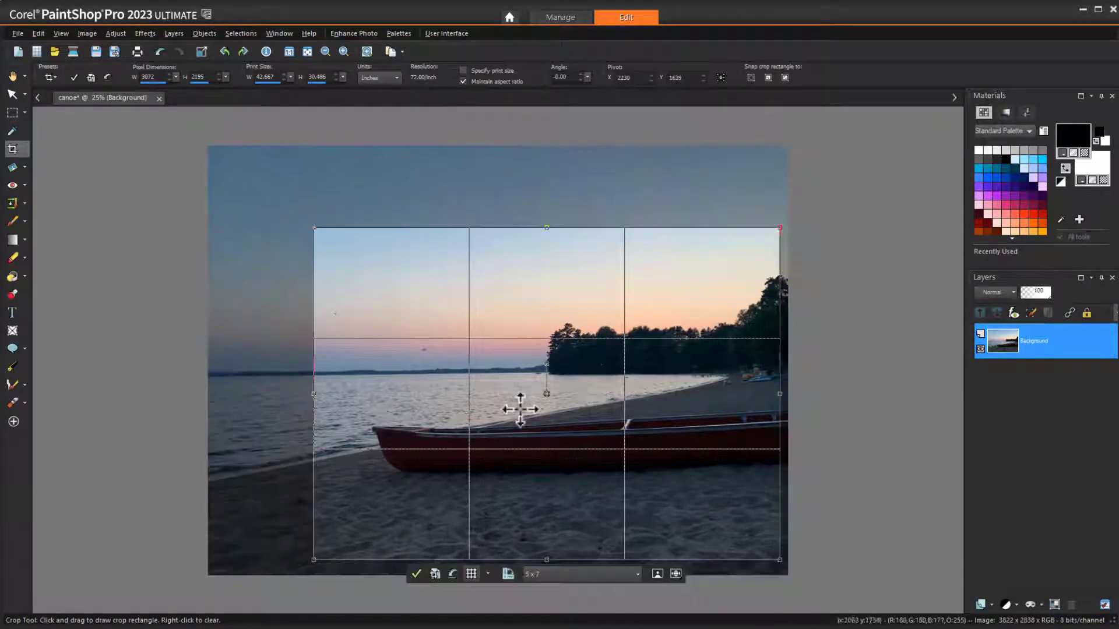
left_click(486, 571)
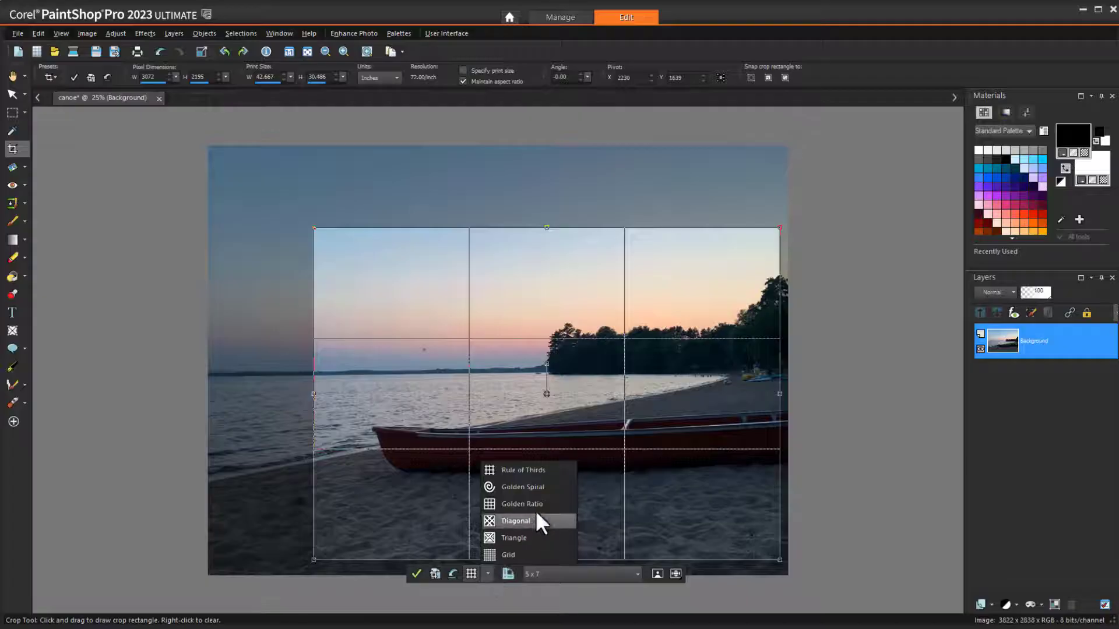
left_click(554, 469)
left_click_drag(546, 395, 497, 430)
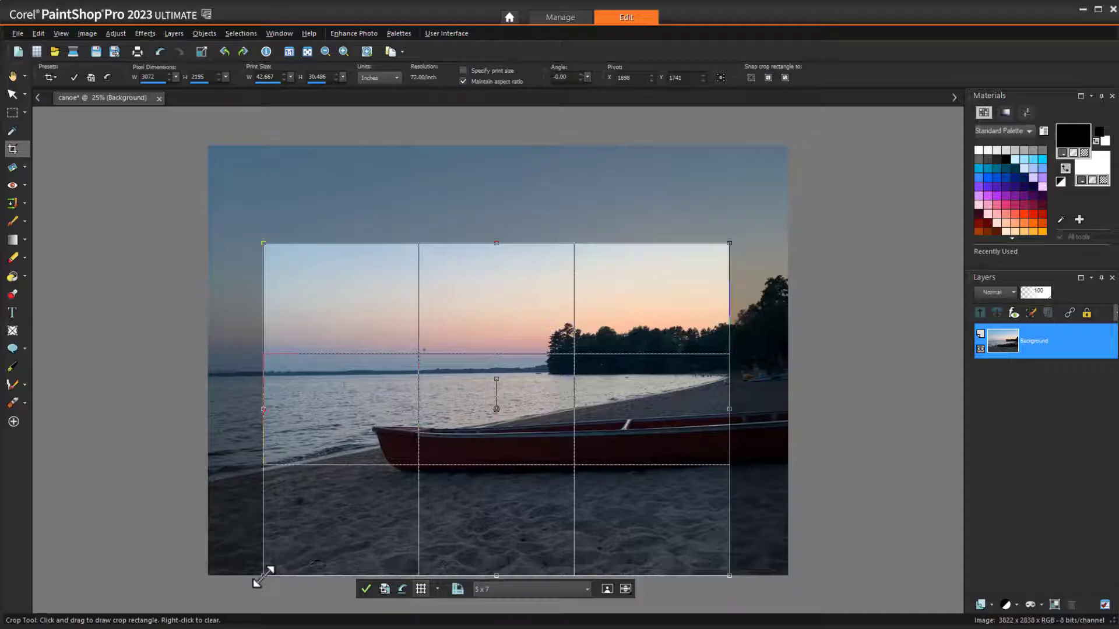
left_click_drag(267, 575, 309, 542)
left_click_drag(512, 391, 478, 421)
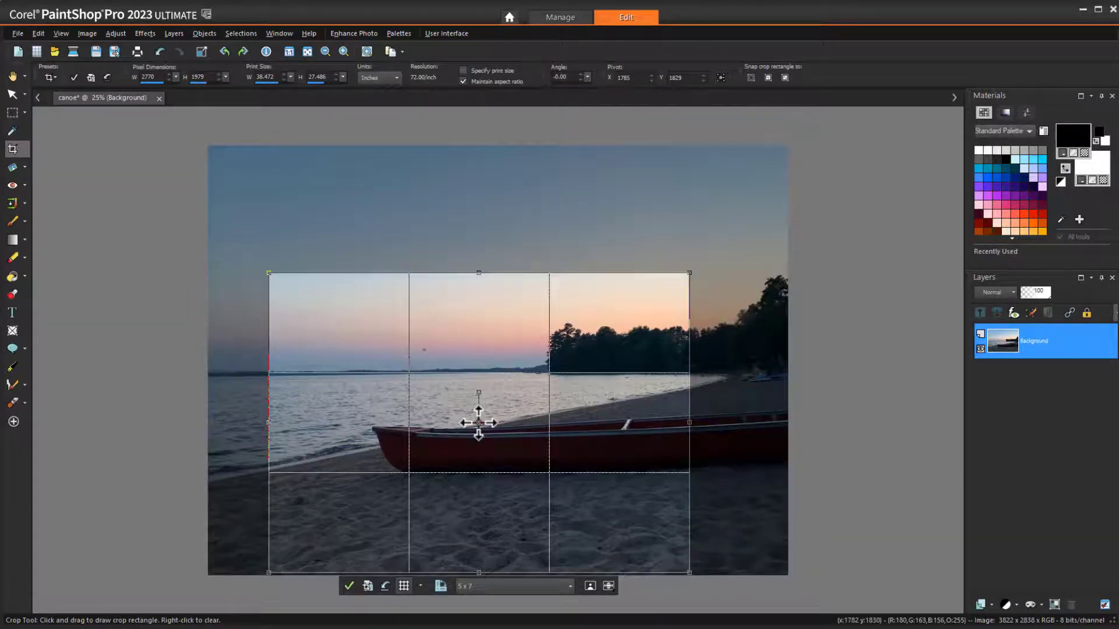
left_click(73, 77)
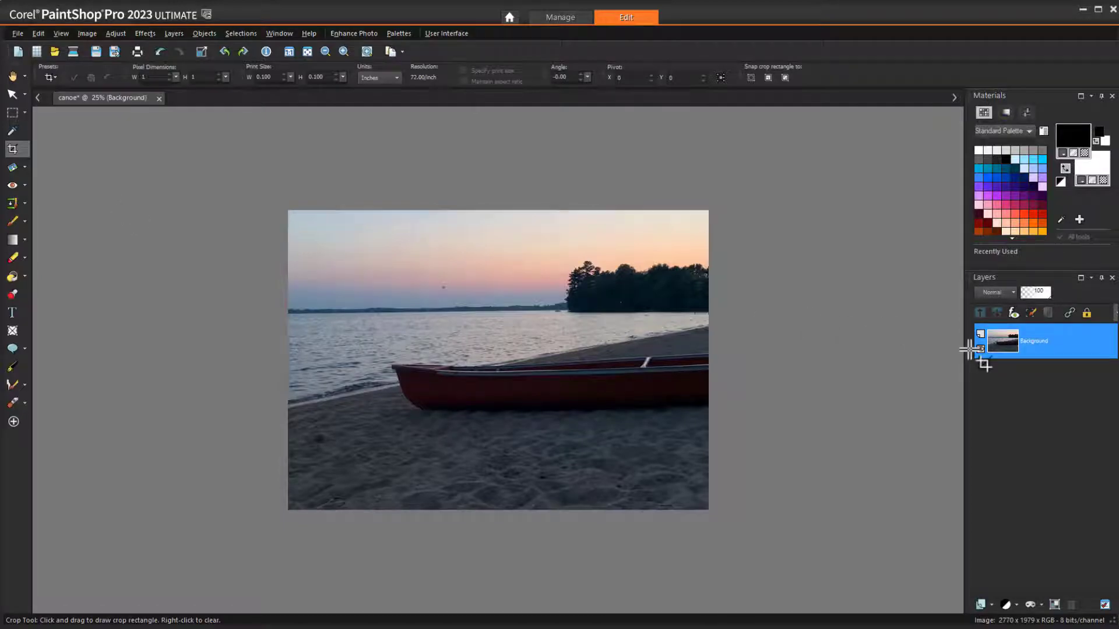
- Duplicate the Background layer via its right-click menu in the Layers palette
right_click(1055, 343)
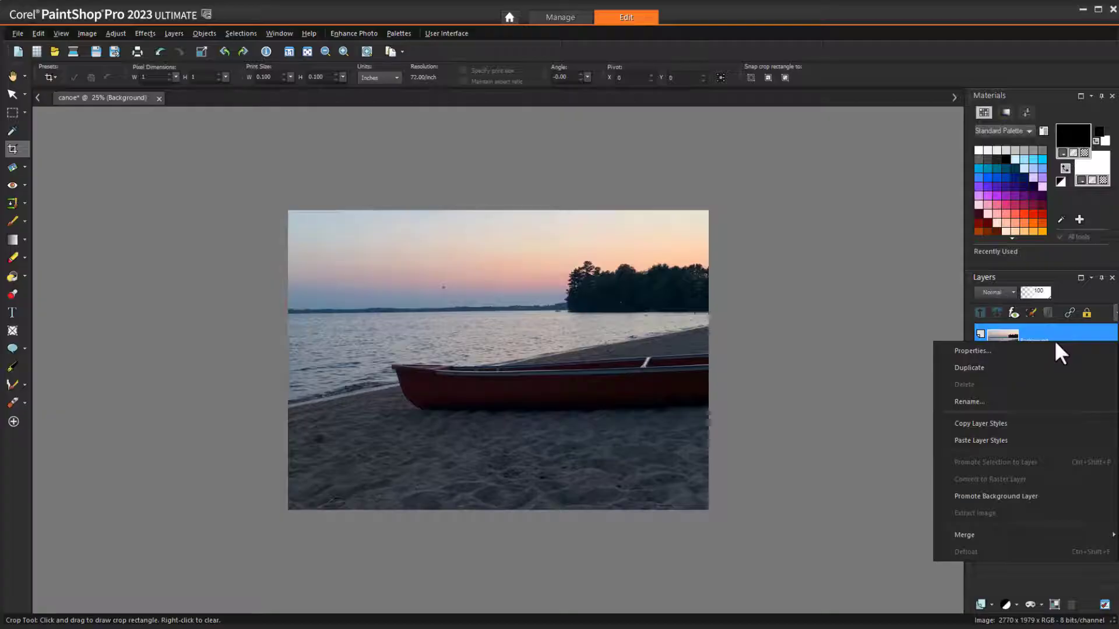
left_click(1024, 367)
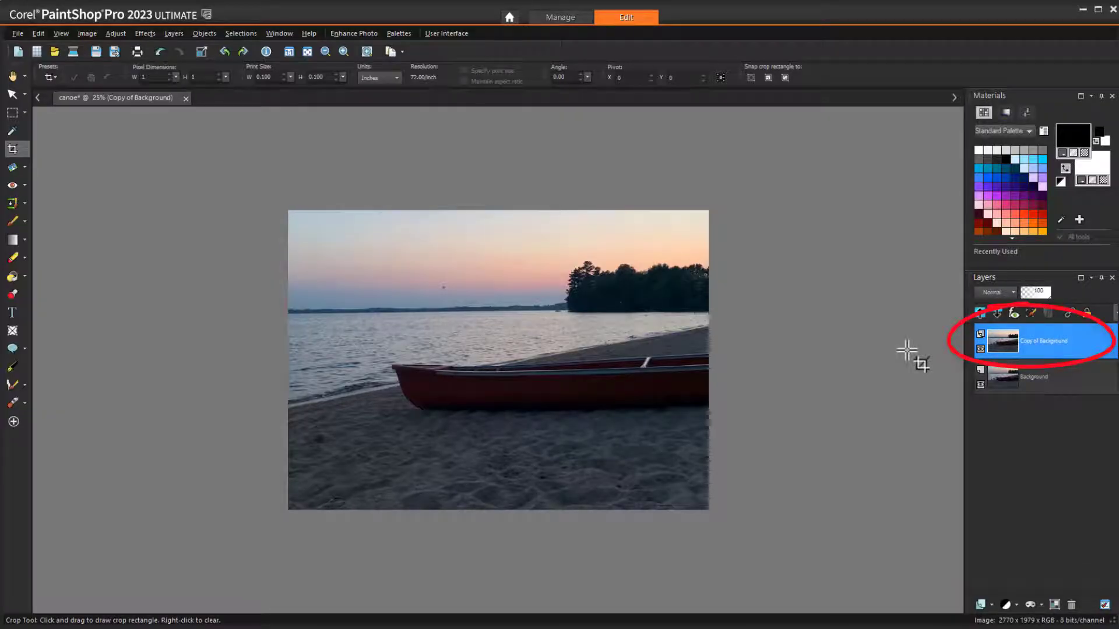
- Auto-fix the copy's brightness and colour, compare by toggling its visibility, then undo the fix
left_click(116, 33)
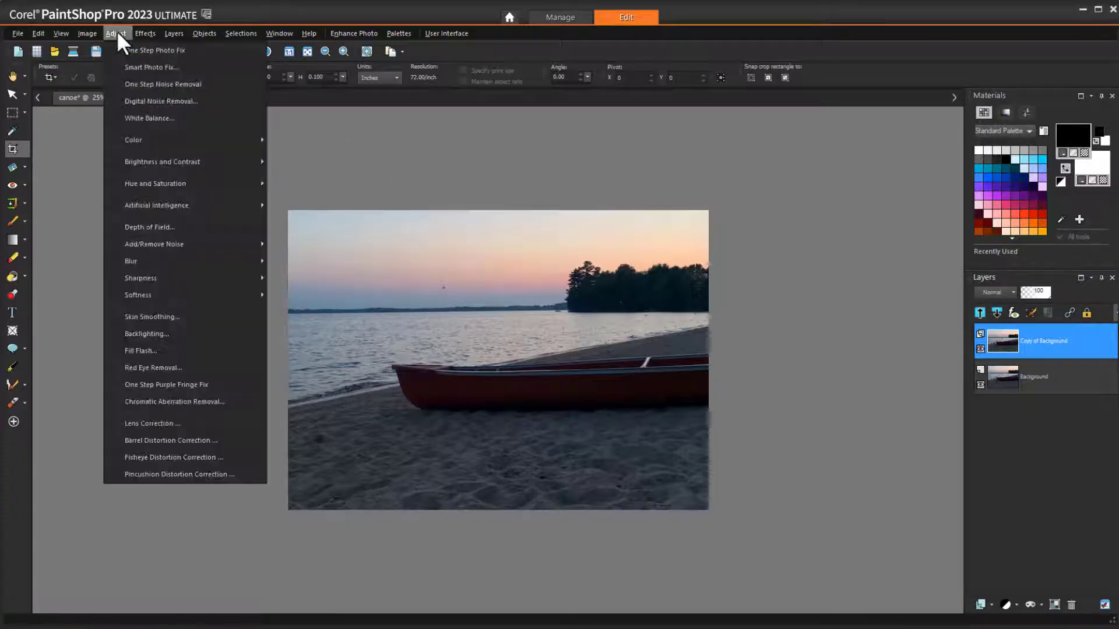
left_click(202, 47)
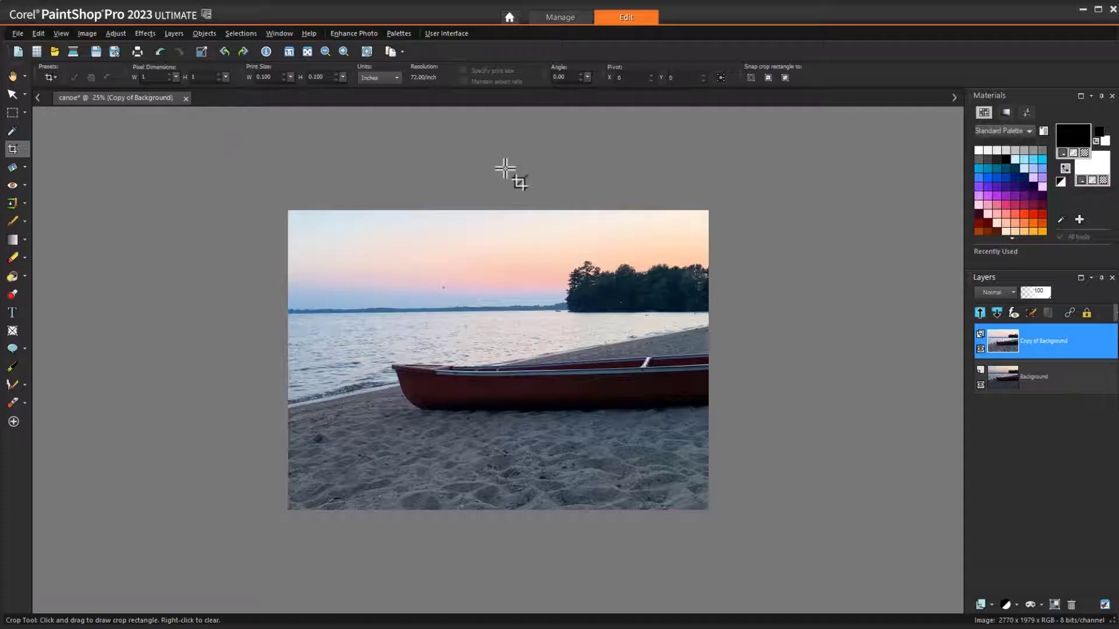
left_click(980, 349)
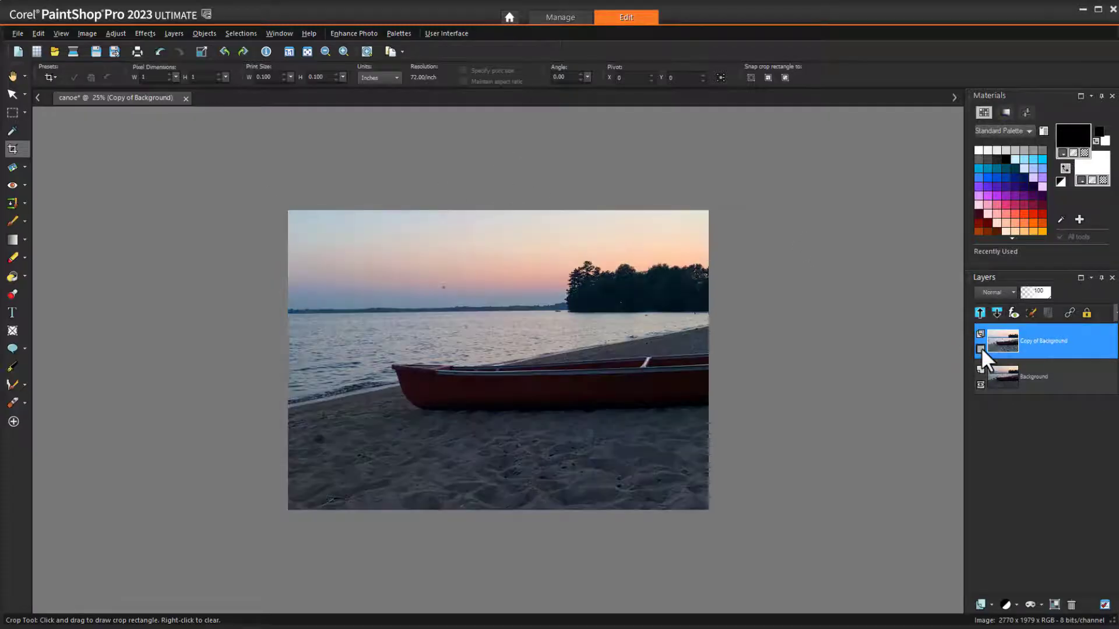
left_click(981, 349)
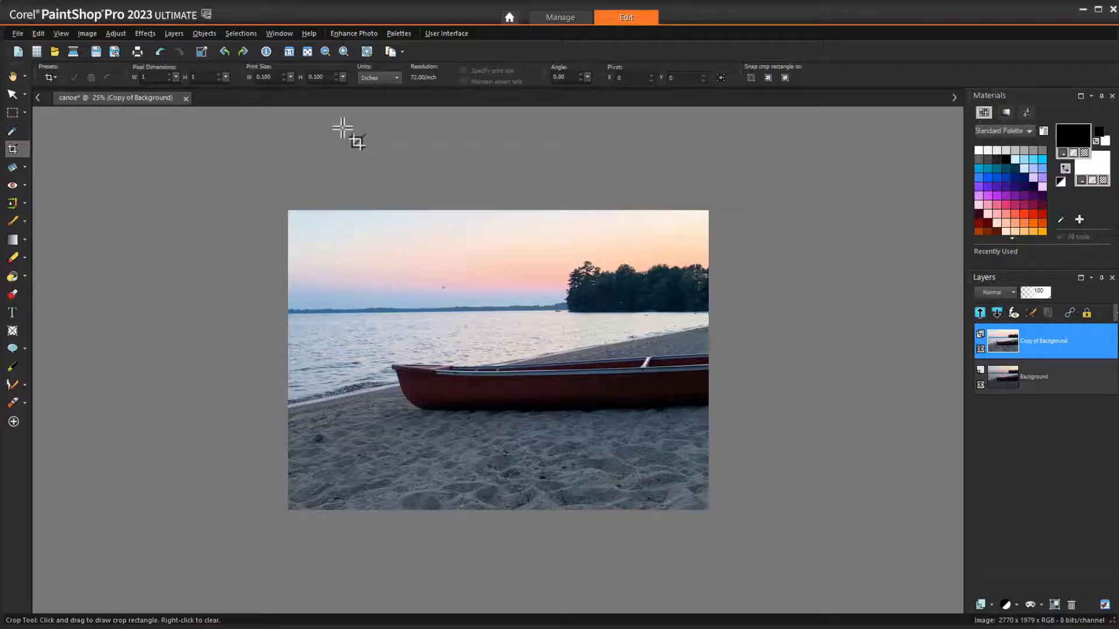
left_click(160, 53)
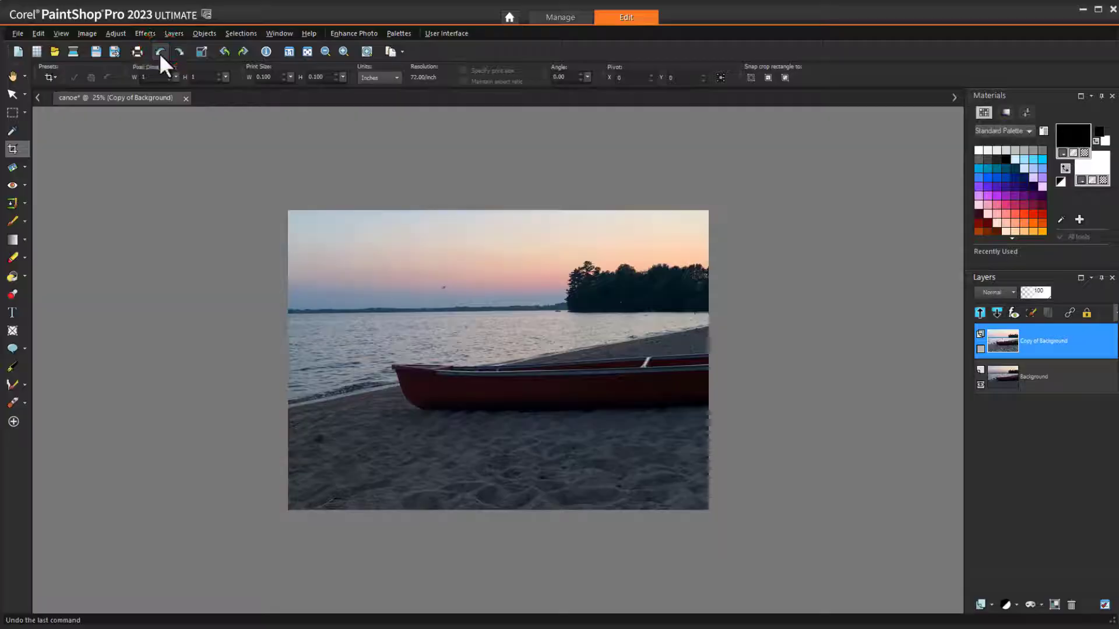
left_click(159, 52)
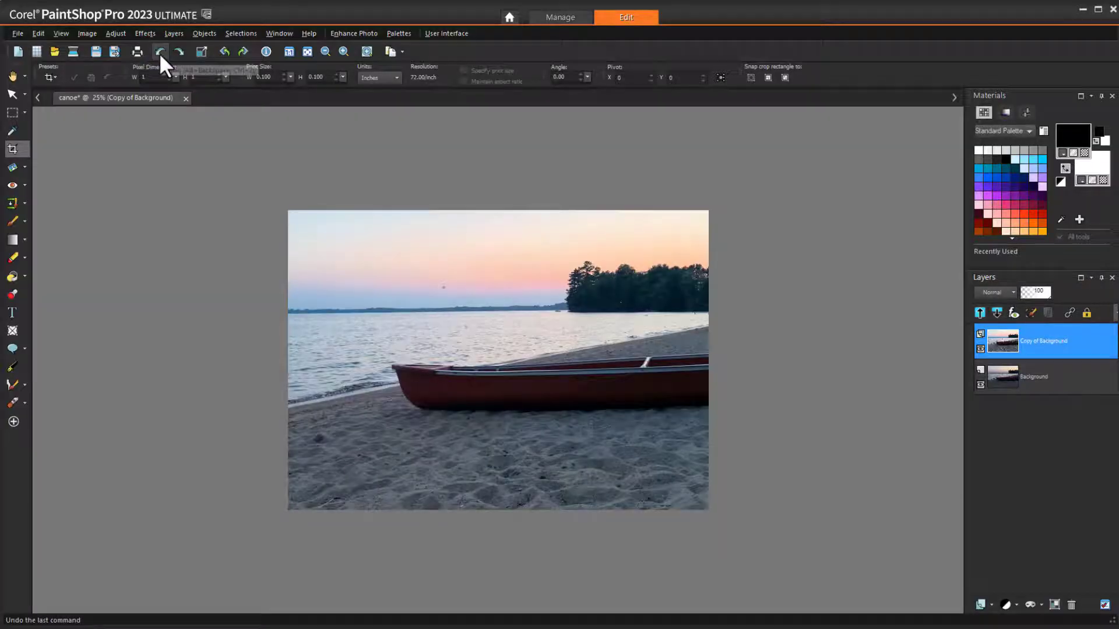
left_click(159, 53)
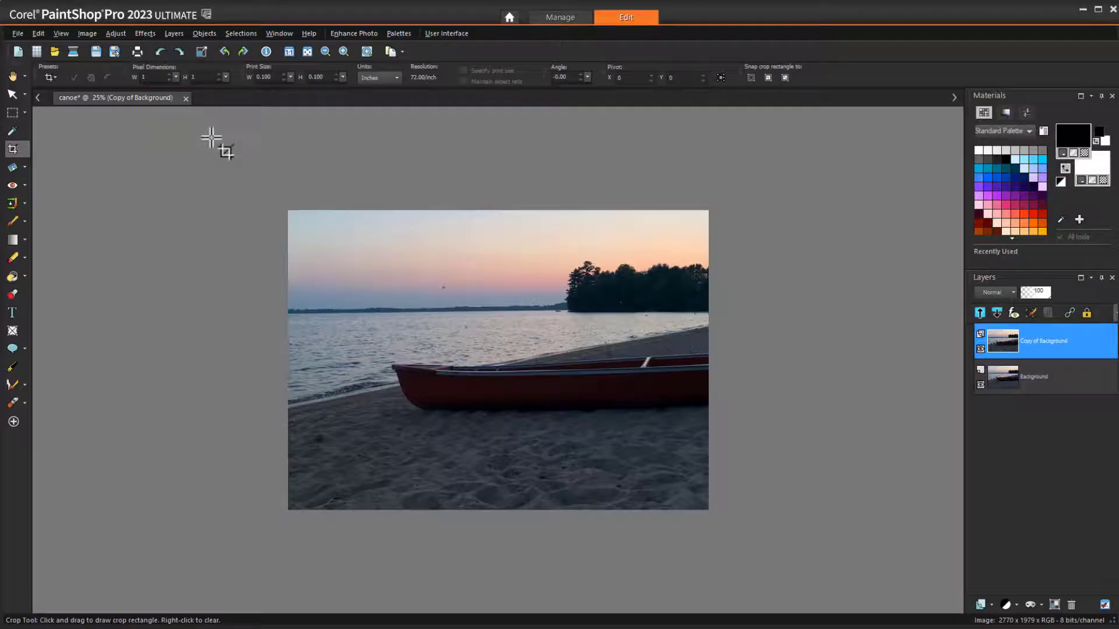
- Apply Smart Photo Fix to the canoe photo with Shadows -20 and Highlights 30
left_click(118, 33)
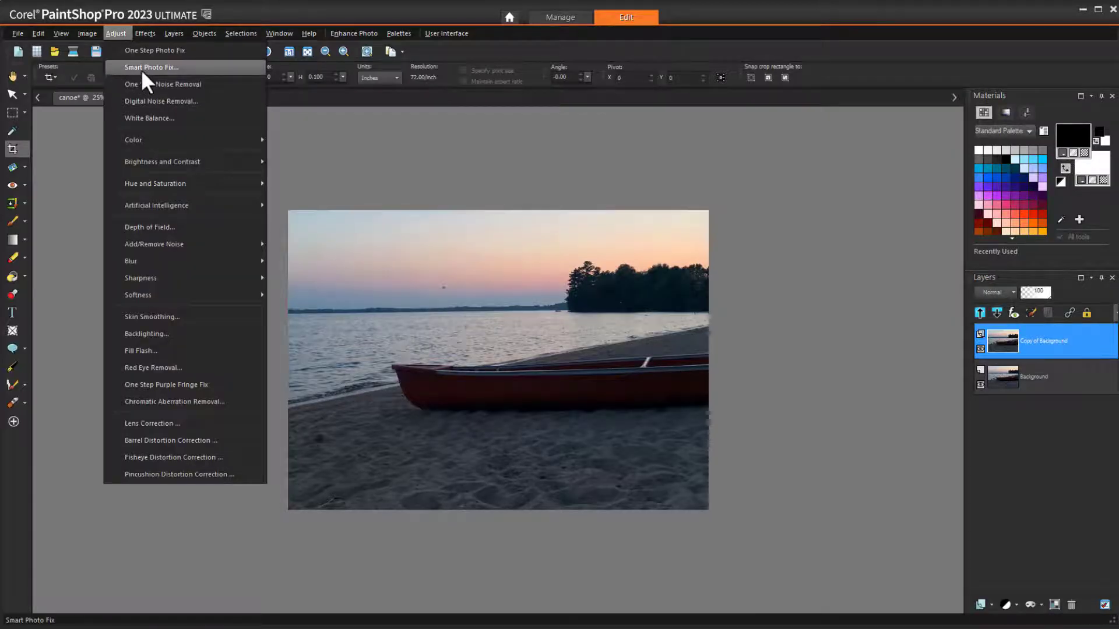
left_click(141, 69)
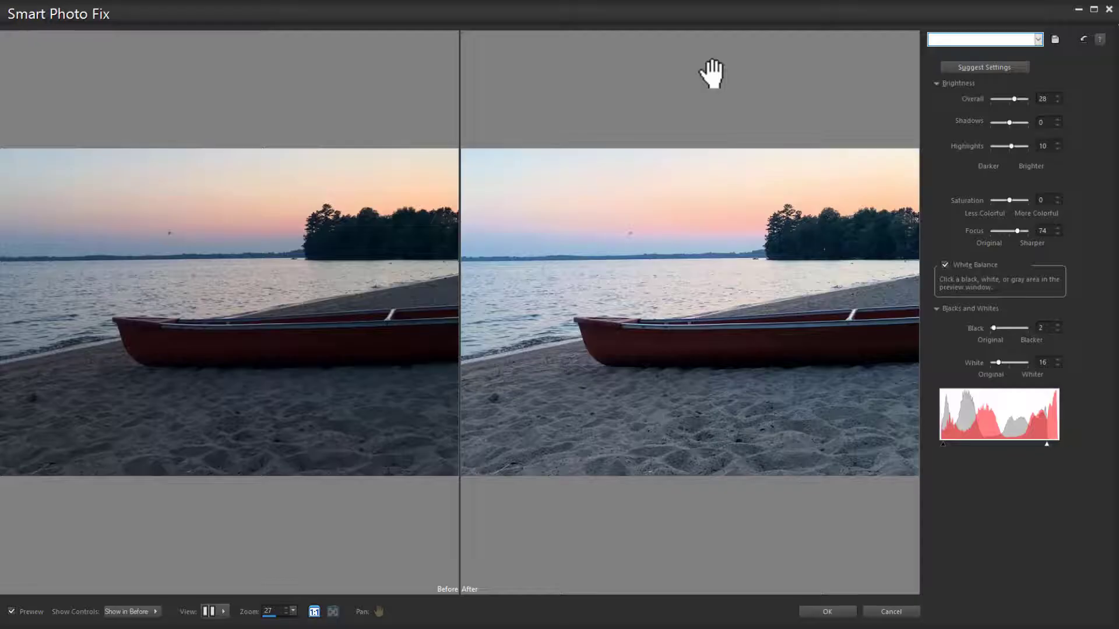
left_click(1003, 122)
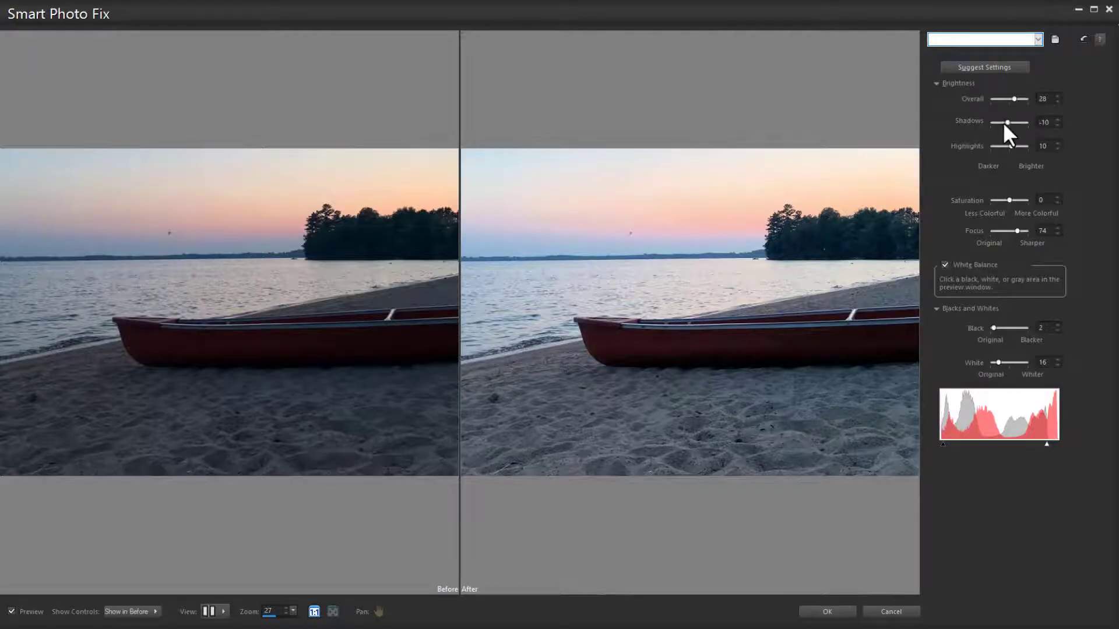
left_click(1004, 122)
left_click(1015, 144)
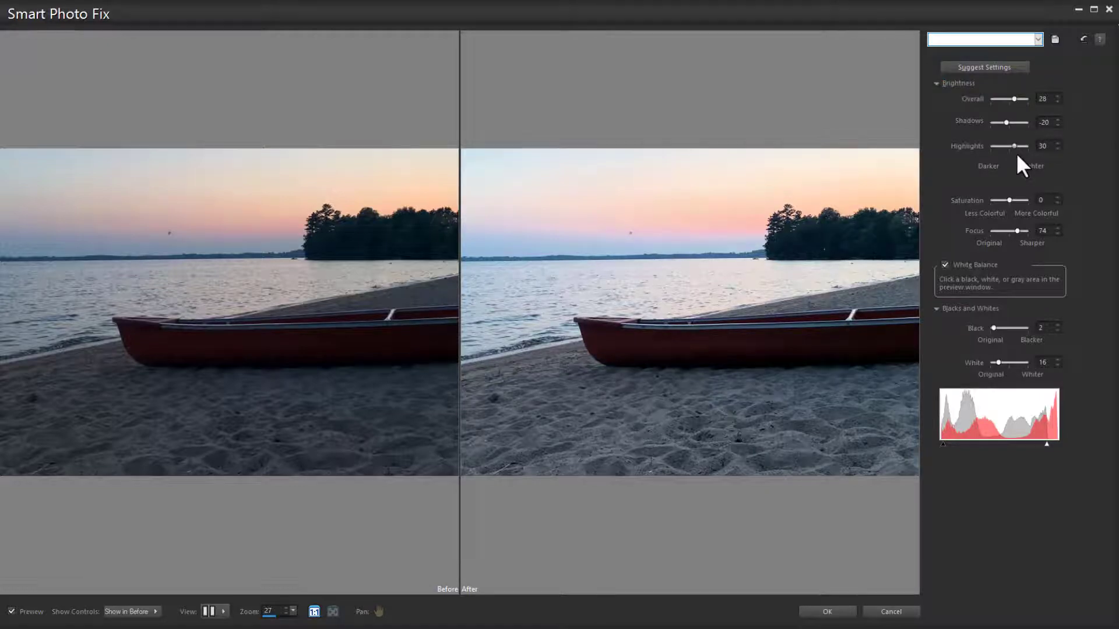
left_click(827, 612)
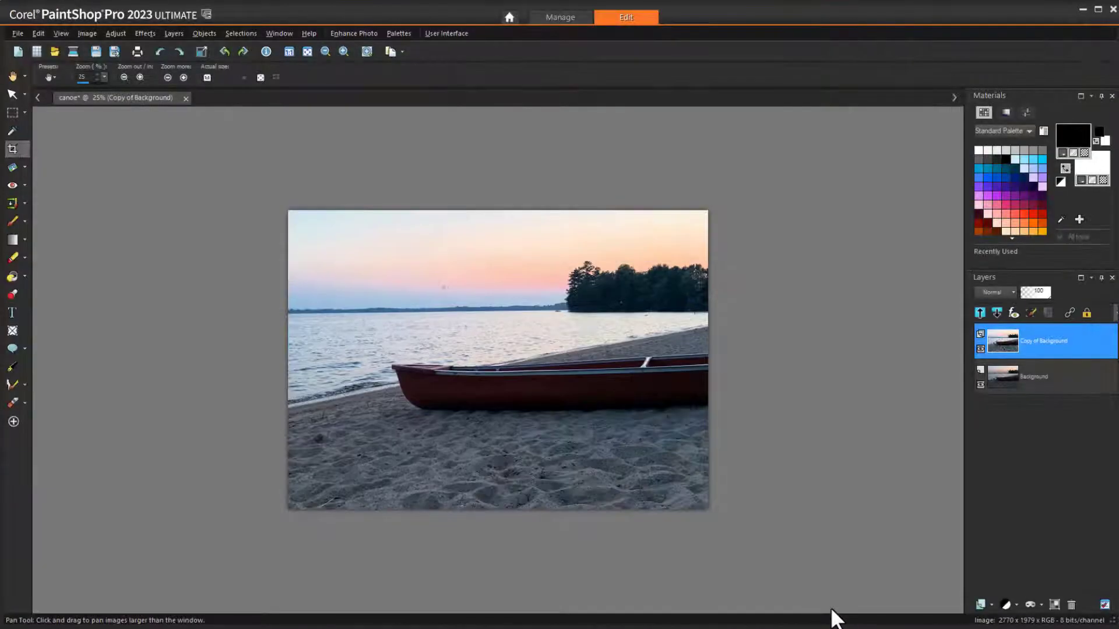
- Zoom in on the canoe photo's grain and apply One Step Noise Removal
scroll(536, 425, "up", 4)
scroll(561, 431, "up", 2)
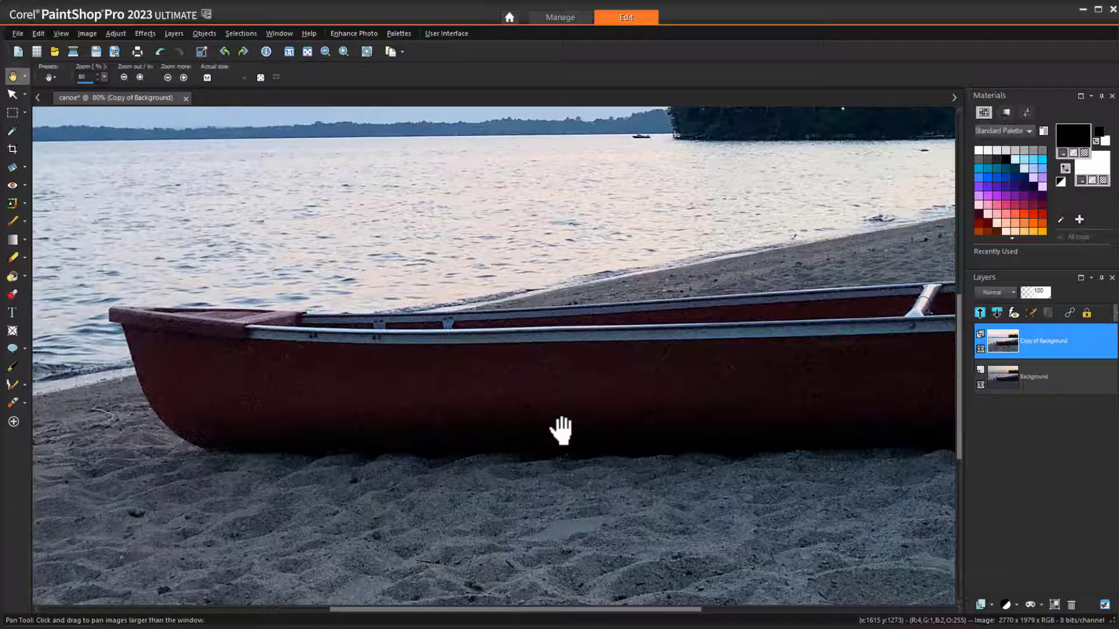
left_click(114, 38)
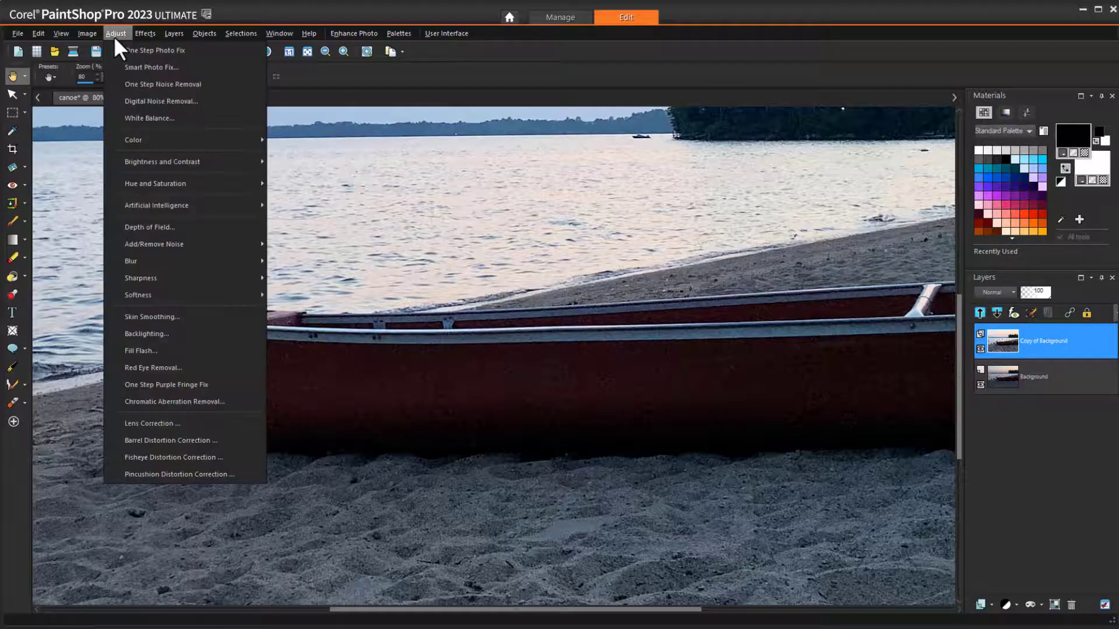
left_click(176, 87)
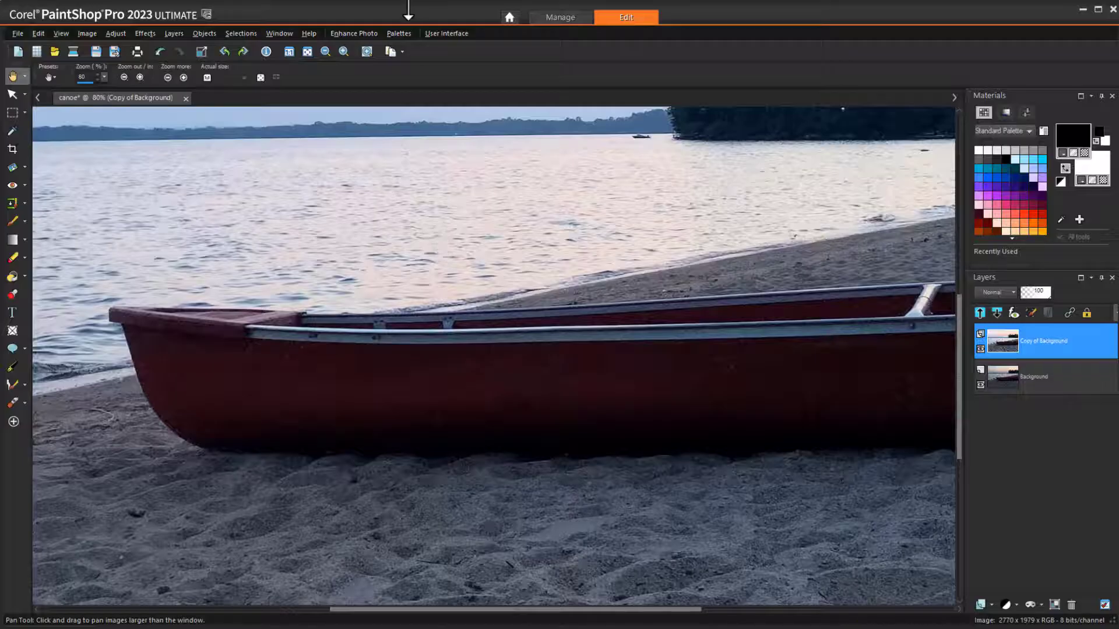
scroll(405, 215, "down", 3)
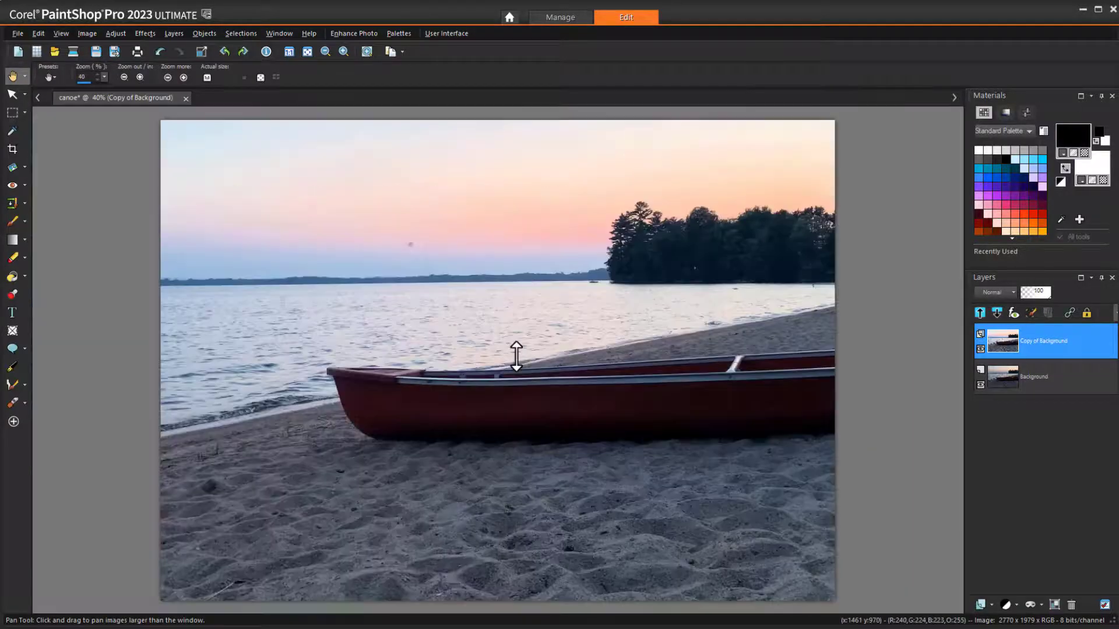
left_click(117, 33)
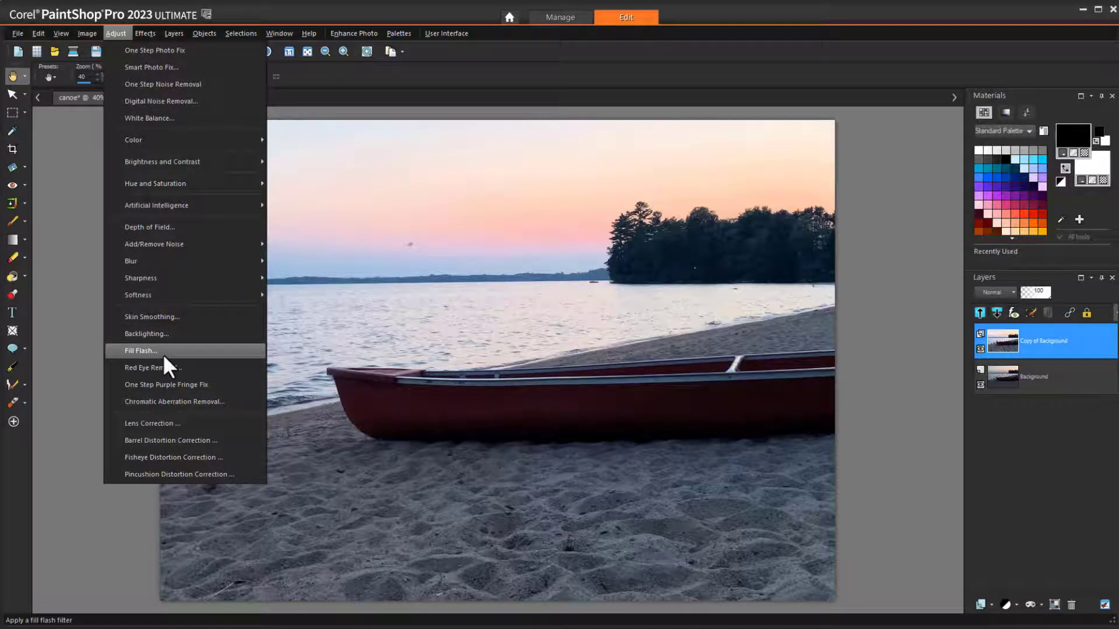
- Shift the White Balance temperature toward Warmer on the canoe photo and apply it
left_click(191, 118)
left_click_drag(531, 252, 716, 365)
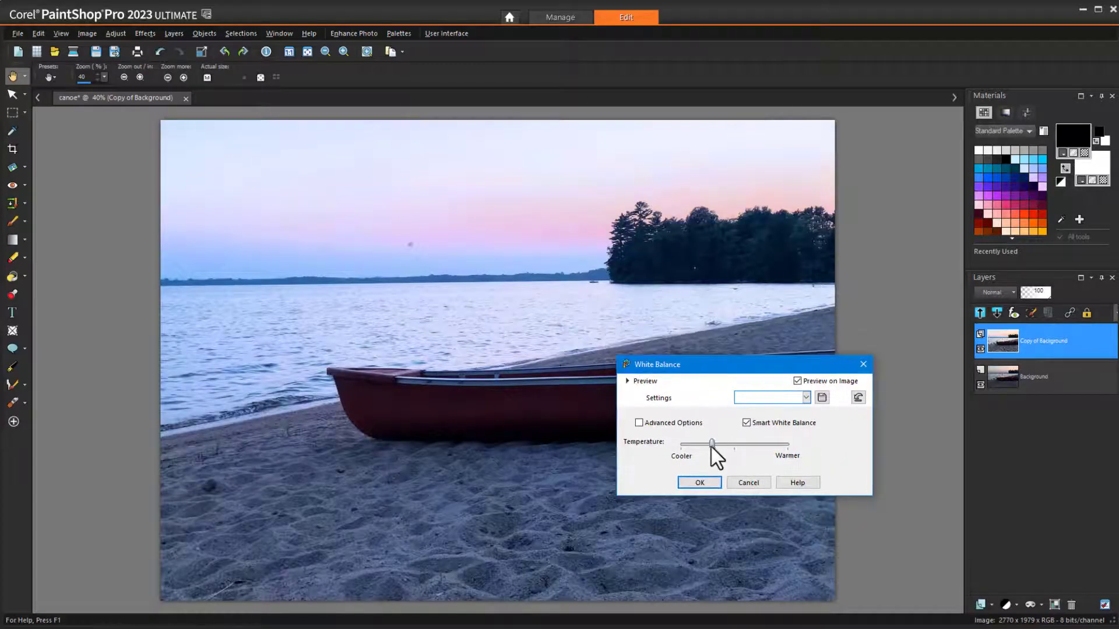
left_click_drag(711, 448, 743, 449)
left_click(699, 483)
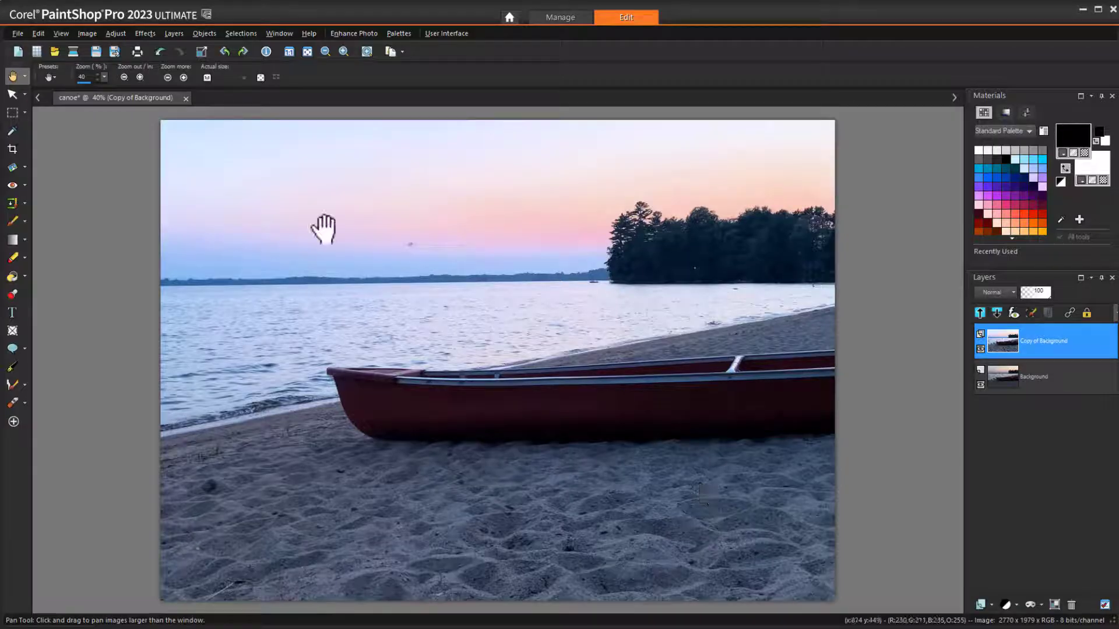
left_click(308, 33)
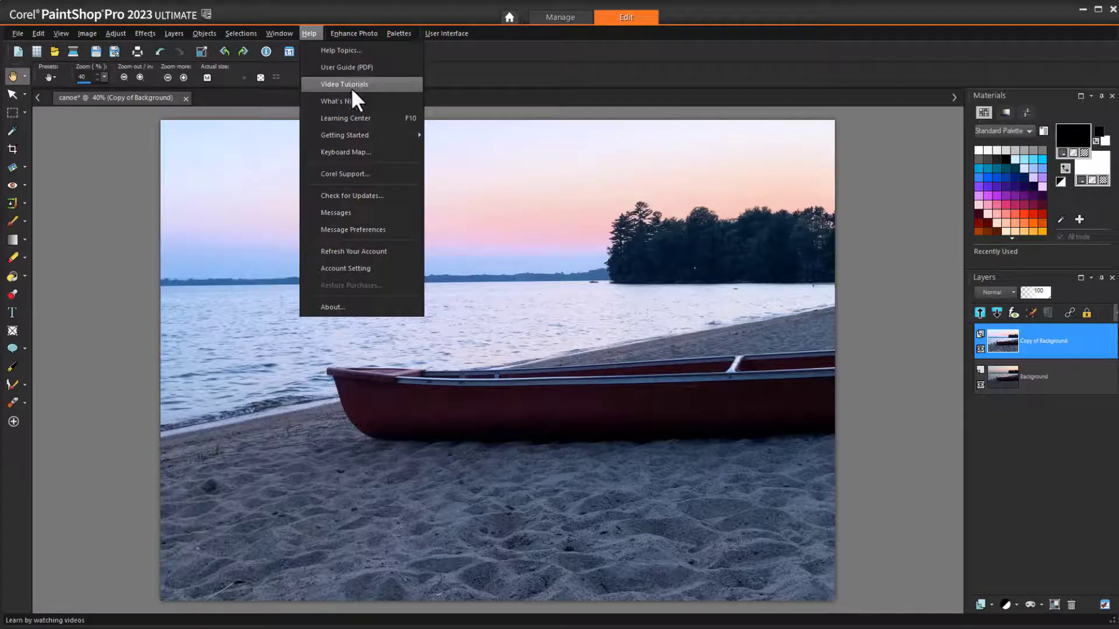
left_click(442, 85)
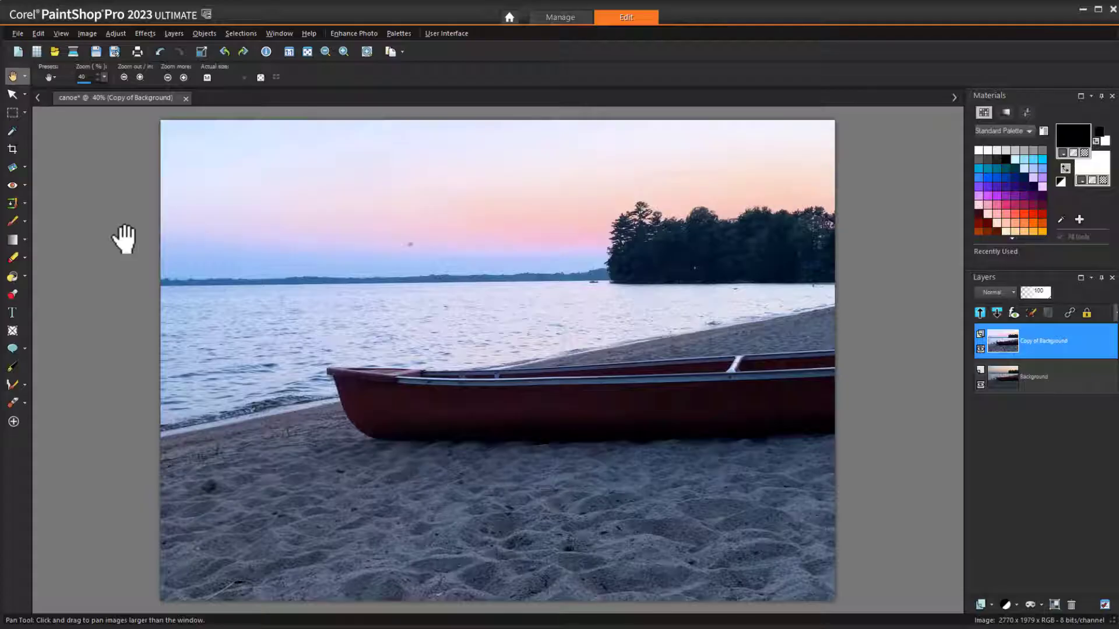
- Open Plaza from the GettingStarted folder in its own tab, confirming Tabbed Documents is on
left_click(13, 35)
key("Escape")
left_click_drag(454, 403, 511, 543)
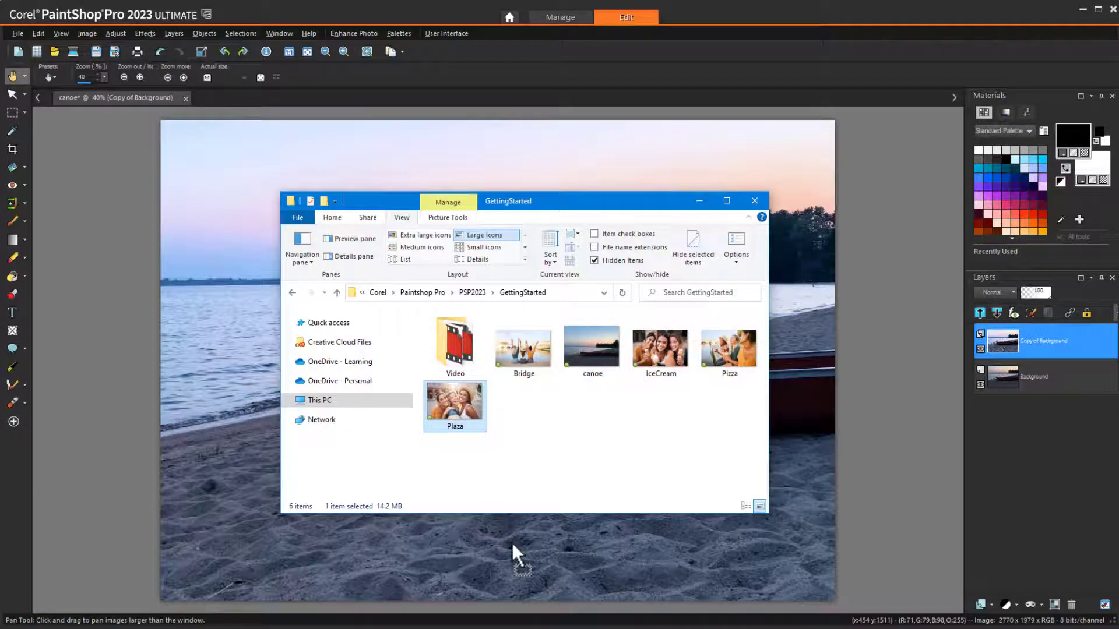
left_click(699, 201)
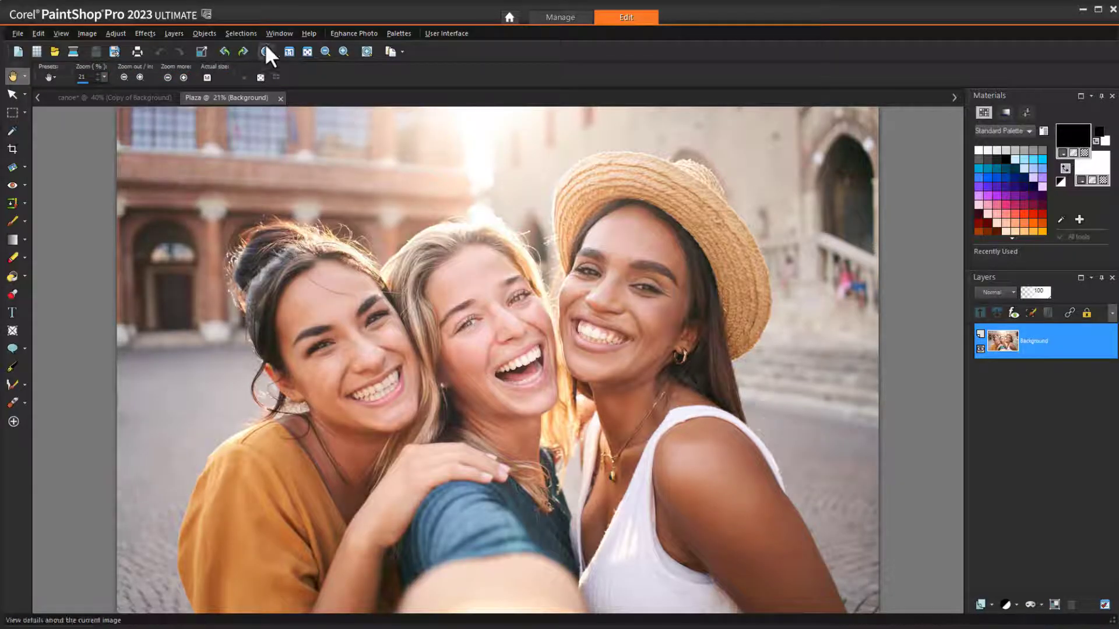
left_click(280, 33)
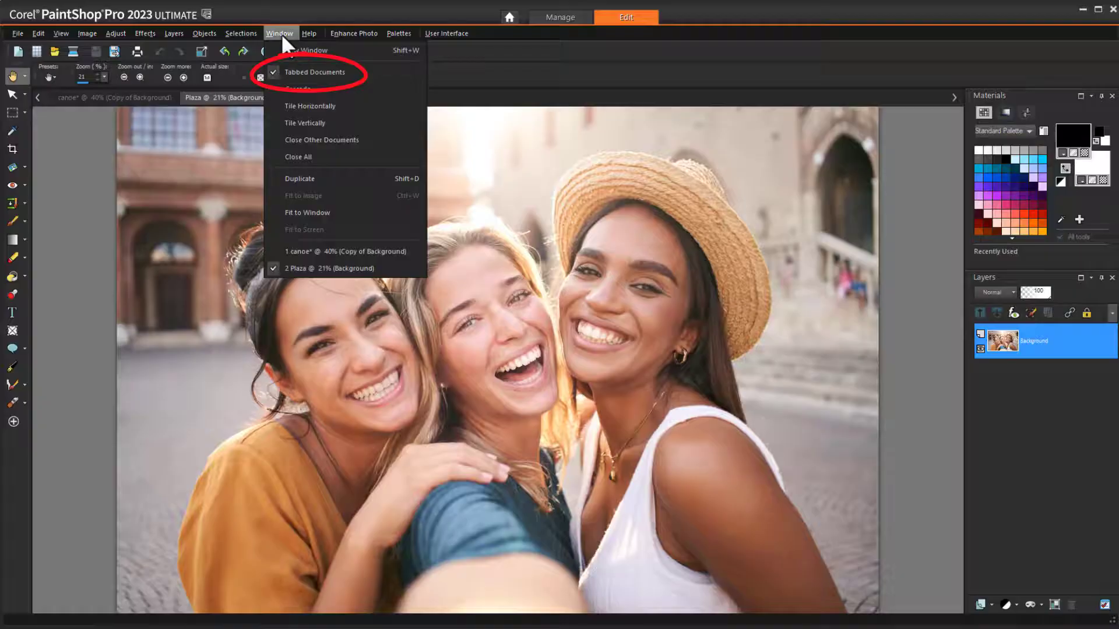
left_click(281, 33)
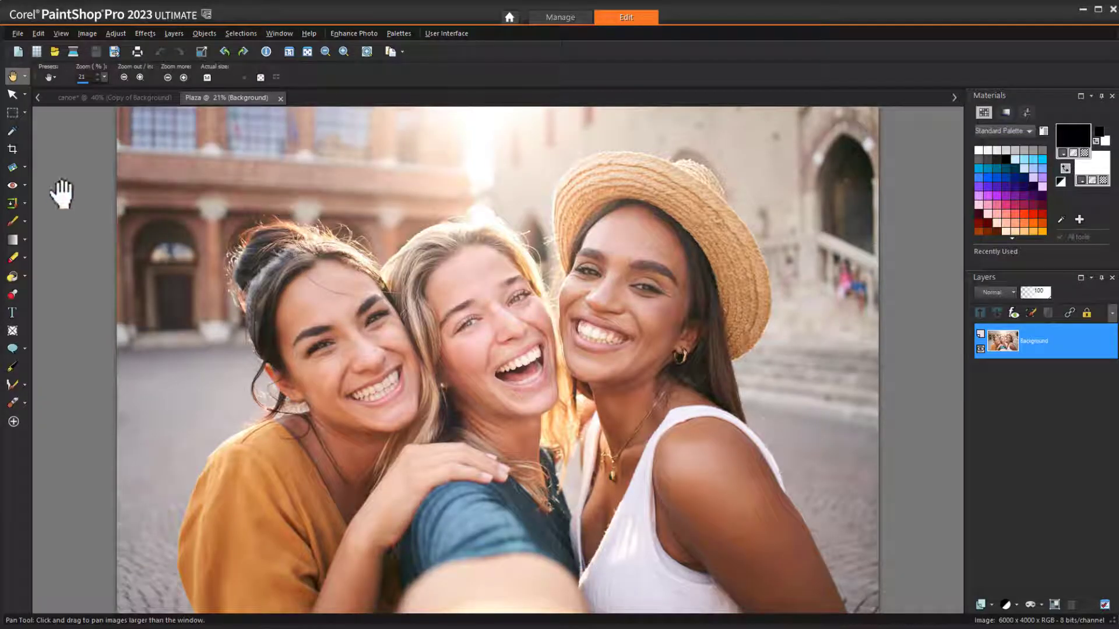
left_click(24, 185)
- Fix the small blemish on the left woman's cheek with the Makeover Blemish Fixer
left_click(82, 203)
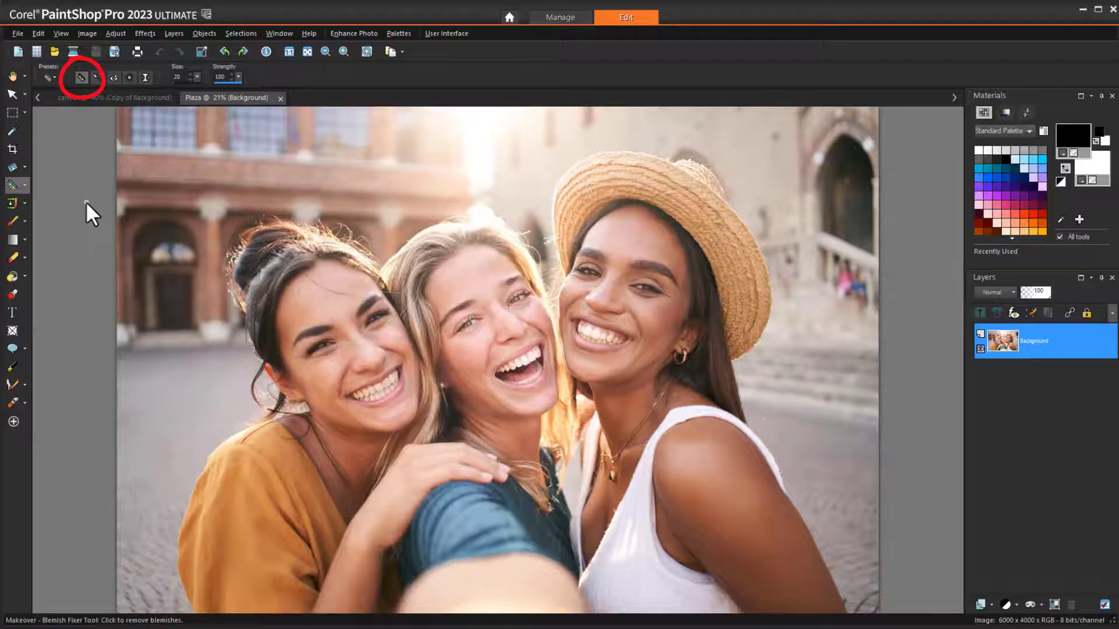
scroll(321, 385, "up", 4)
left_click(313, 385)
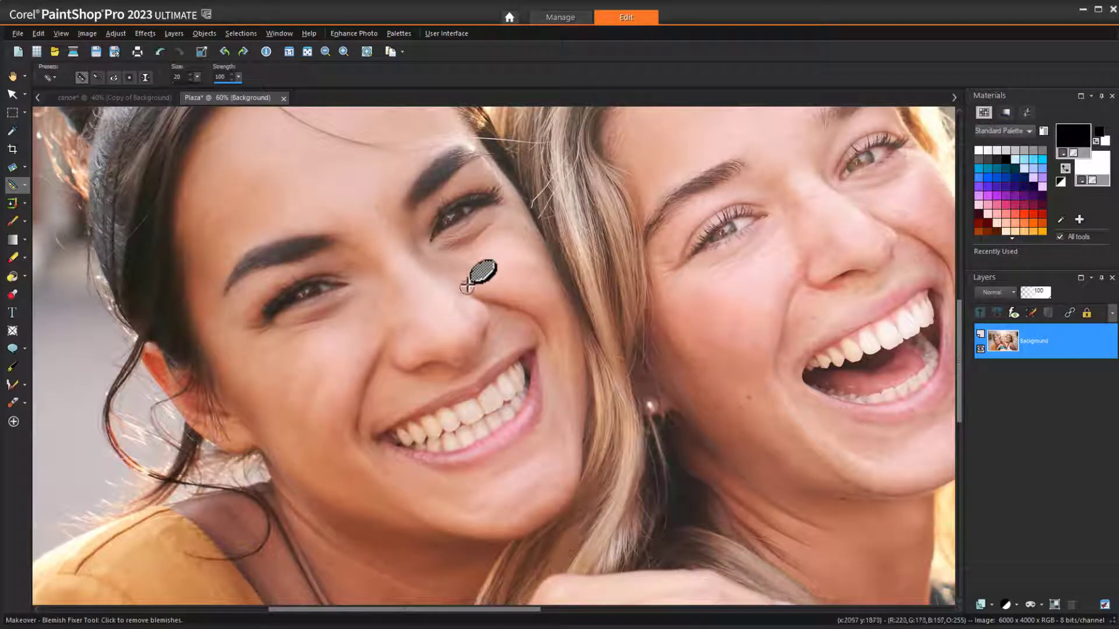
scroll(479, 279, "down", 2)
left_click(98, 77)
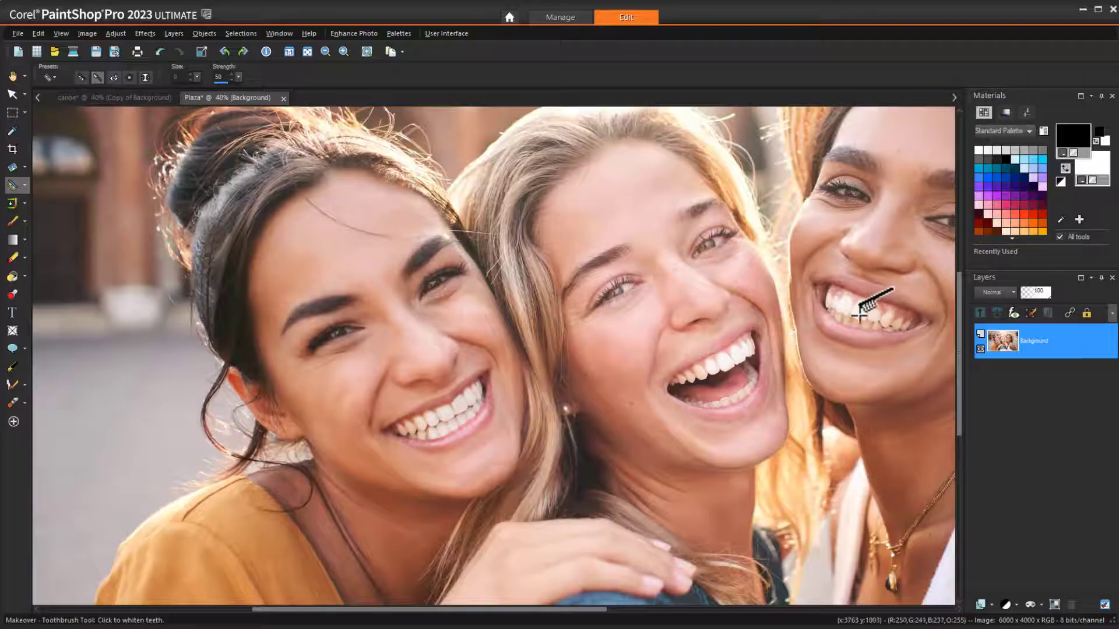
- Erase the stray hair across the left woman's forehead with the Scratch Remover
left_click(25, 203)
left_click(104, 253)
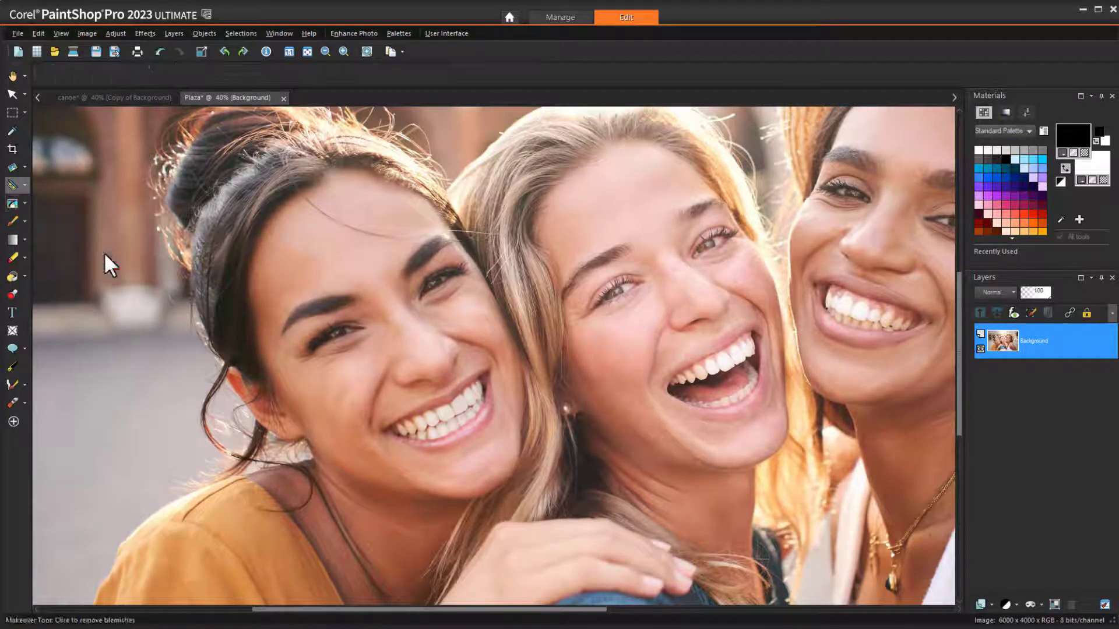
mouse_move(302, 195)
left_mouse_down()
mouse_move(379, 245)
mouse_move(402, 240)
left_mouse_up()
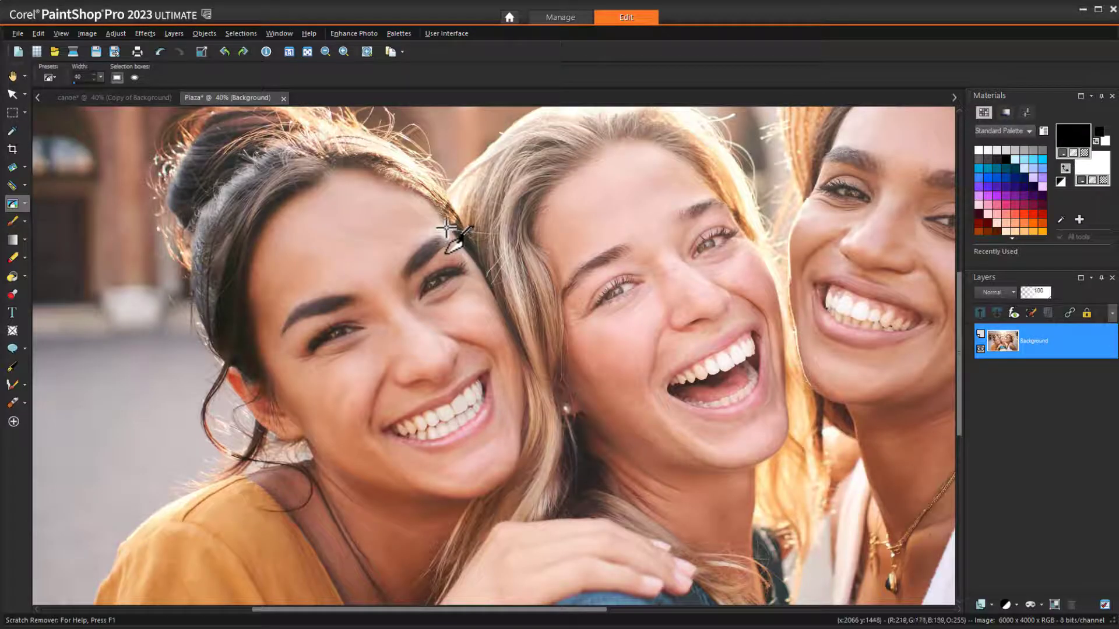
- On the canoe photo, brush out the bottom-left sand mark with the Makeover Blemish Fixer
left_click(150, 98)
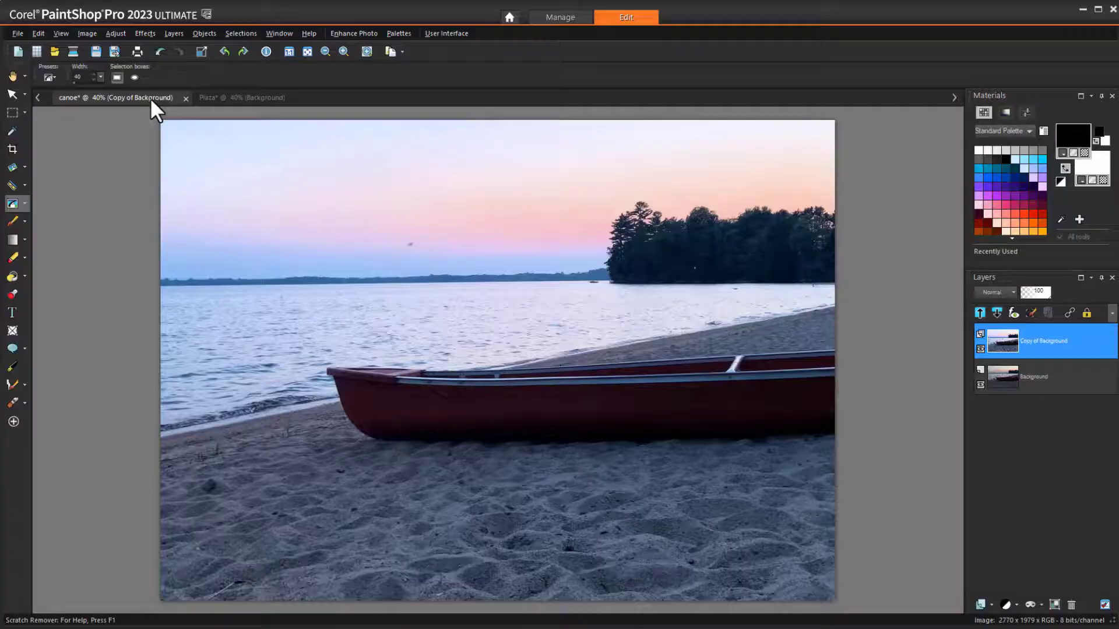
left_click(25, 186)
left_click(67, 202)
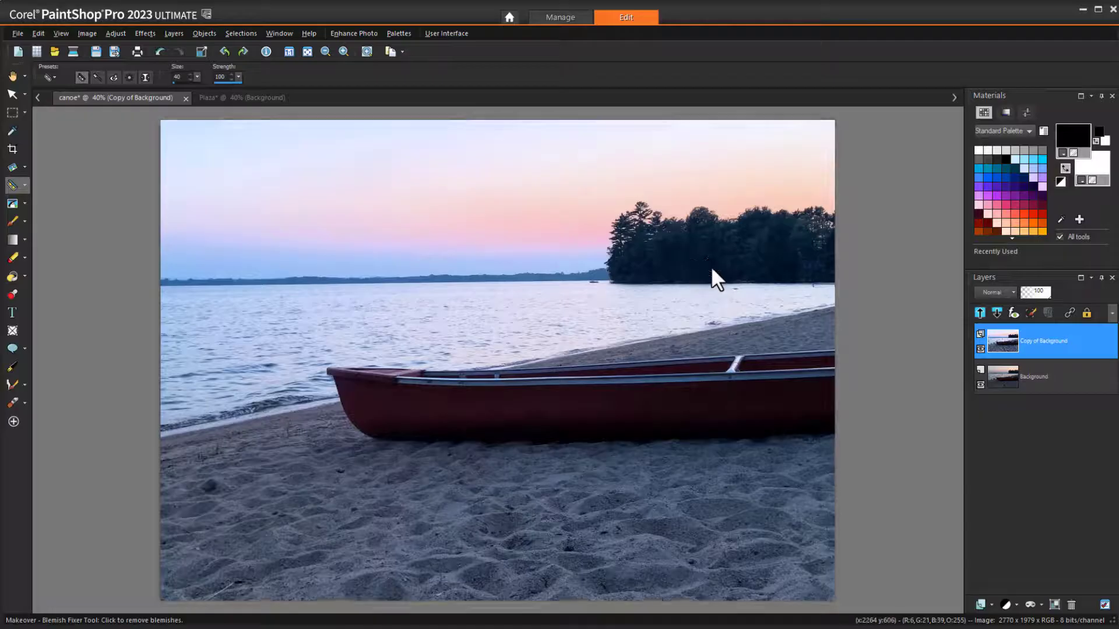
scroll(215, 594, "up", 2)
scroll(215, 601, "up", 1)
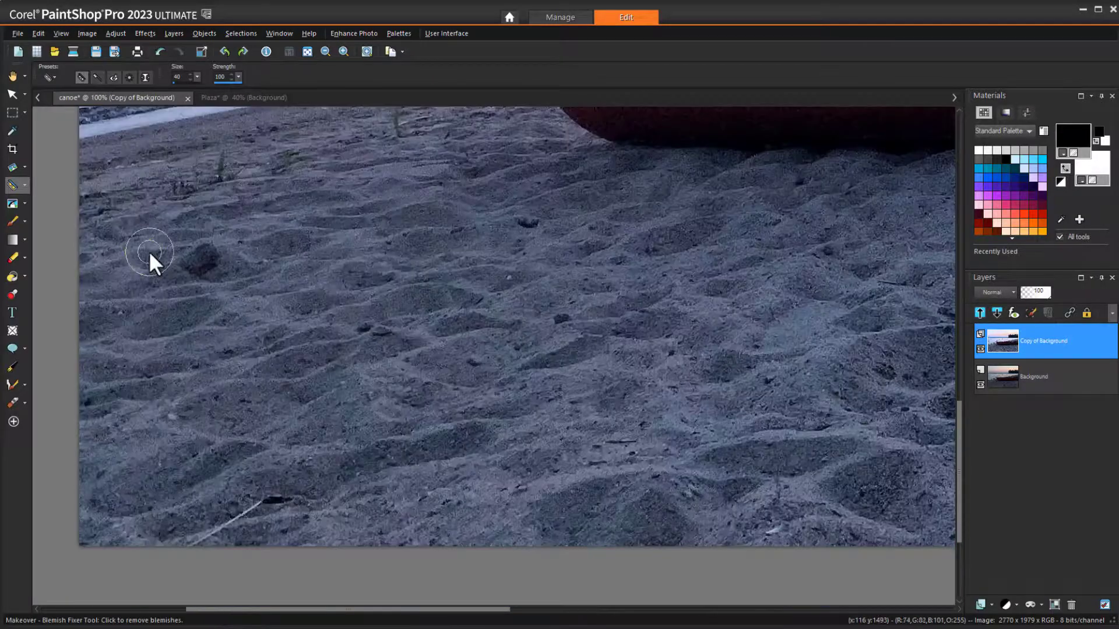
left_click(13, 203)
mouse_move(184, 534)
left_mouse_down()
mouse_move(225, 532)
mouse_move(289, 495)
left_mouse_up()
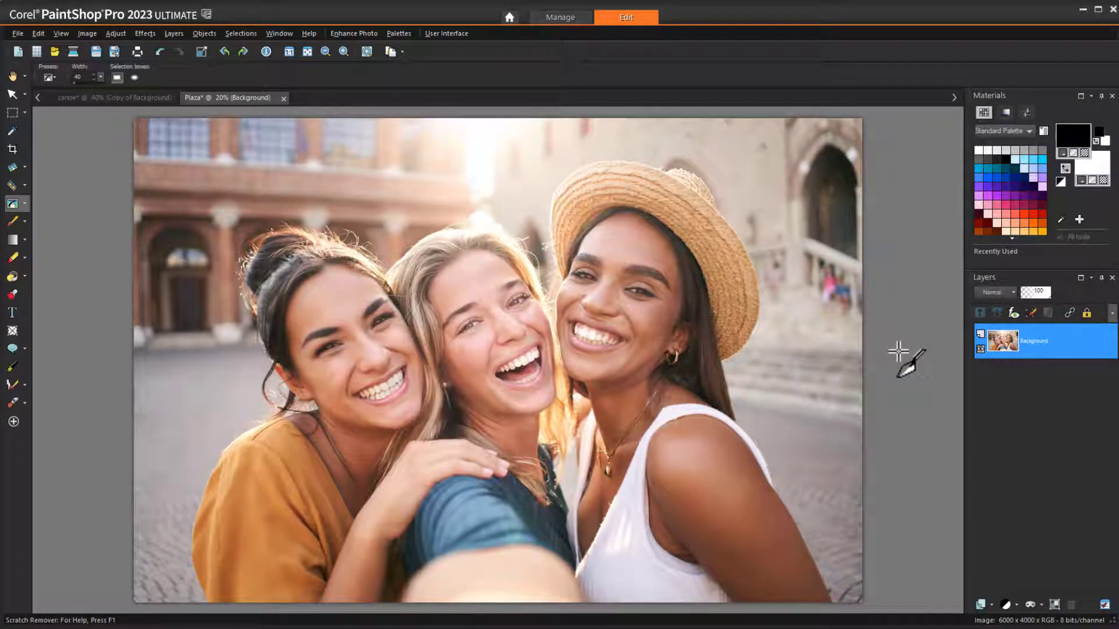
- Duplicate the Plaza Background layer twice and select the top Copy of Background
right_click(1038, 344)
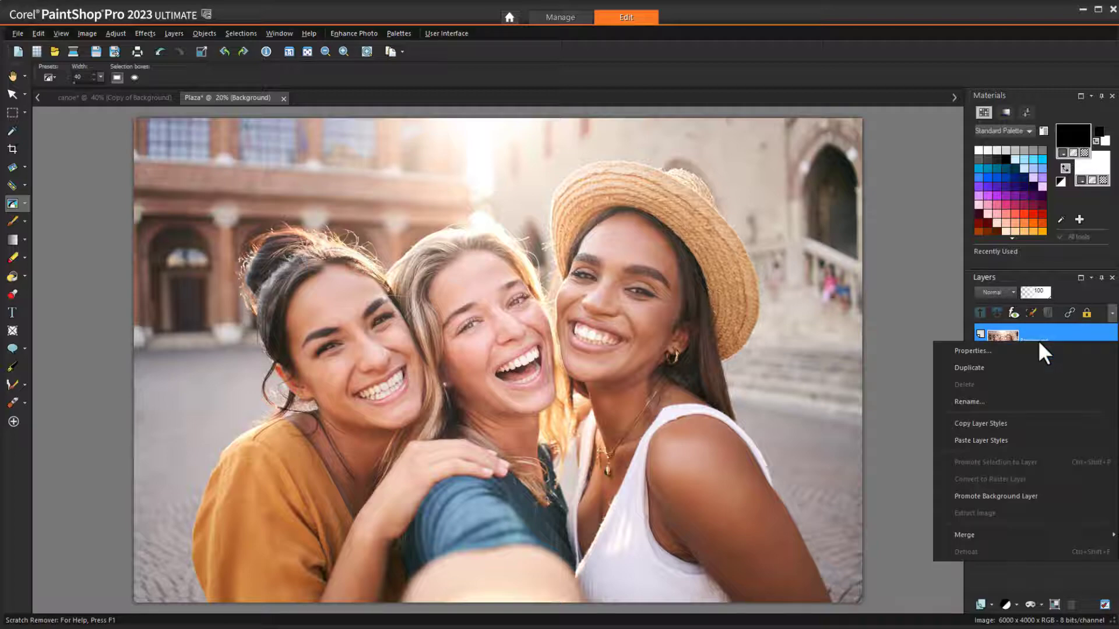
left_click(1026, 373)
left_click(1037, 376)
right_click(1037, 376)
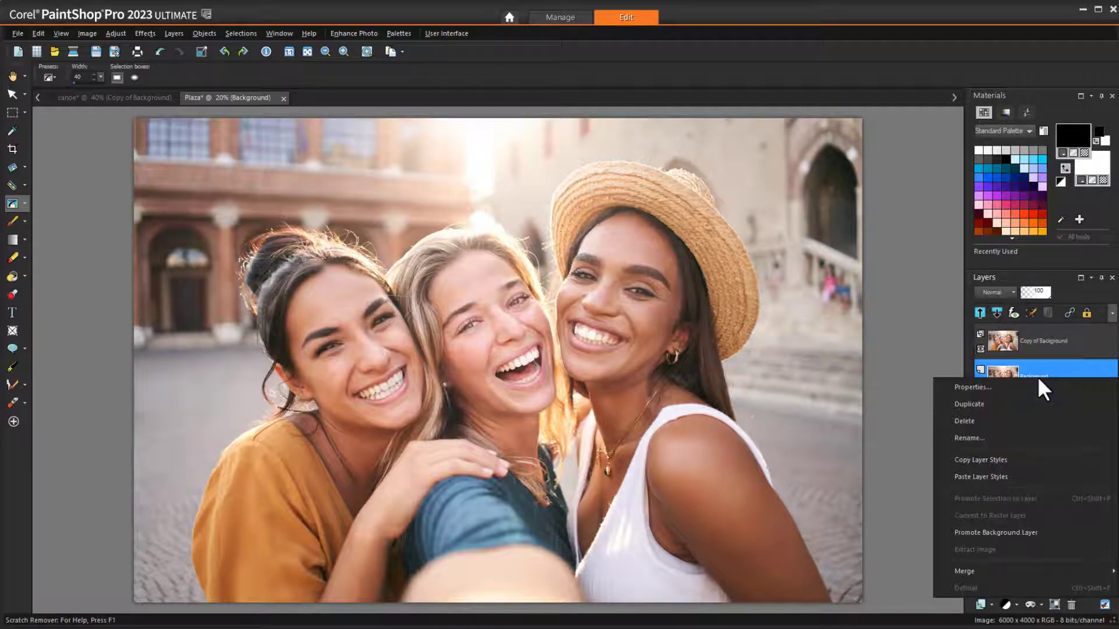
left_click(1037, 404)
left_click(1027, 344)
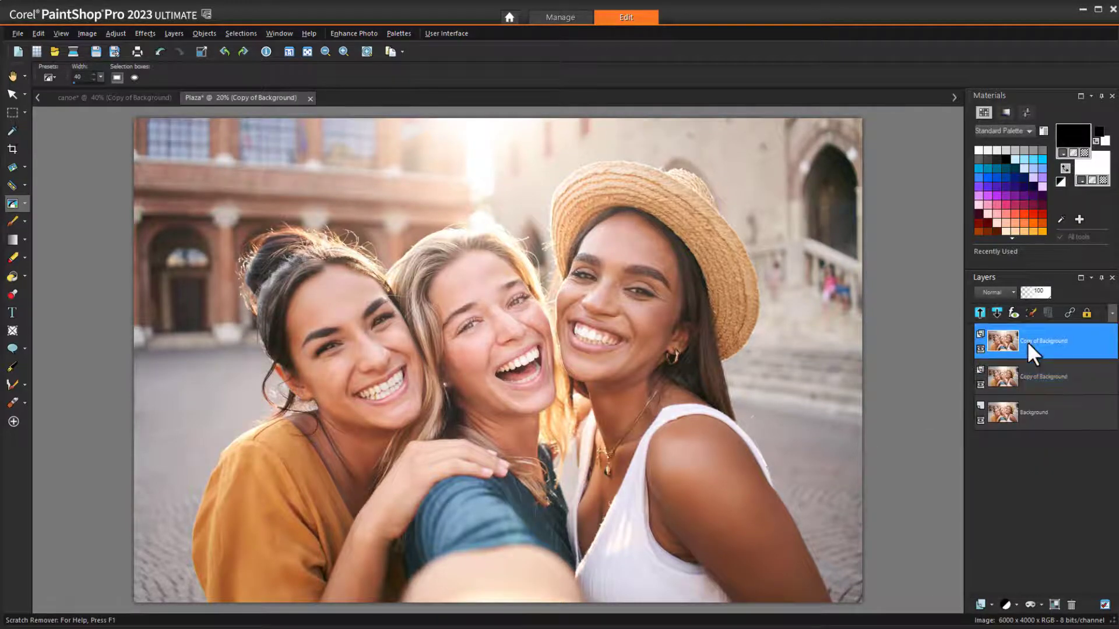
- Apply the Retro Pop instant effect at 67% strength to the top layer, then hide it
left_click(405, 34)
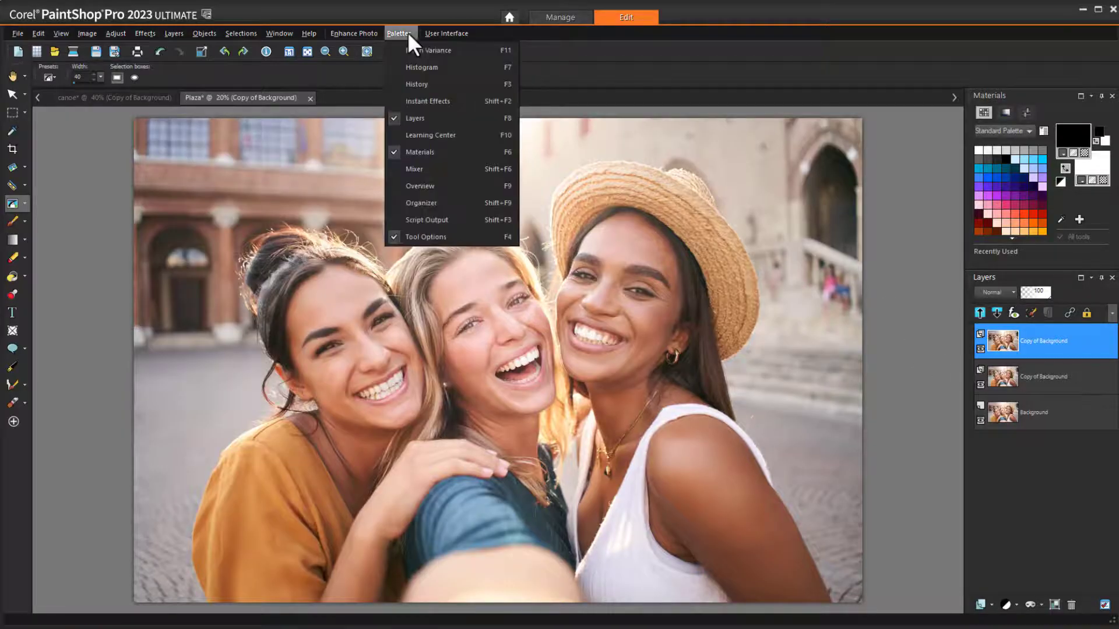
left_click(456, 101)
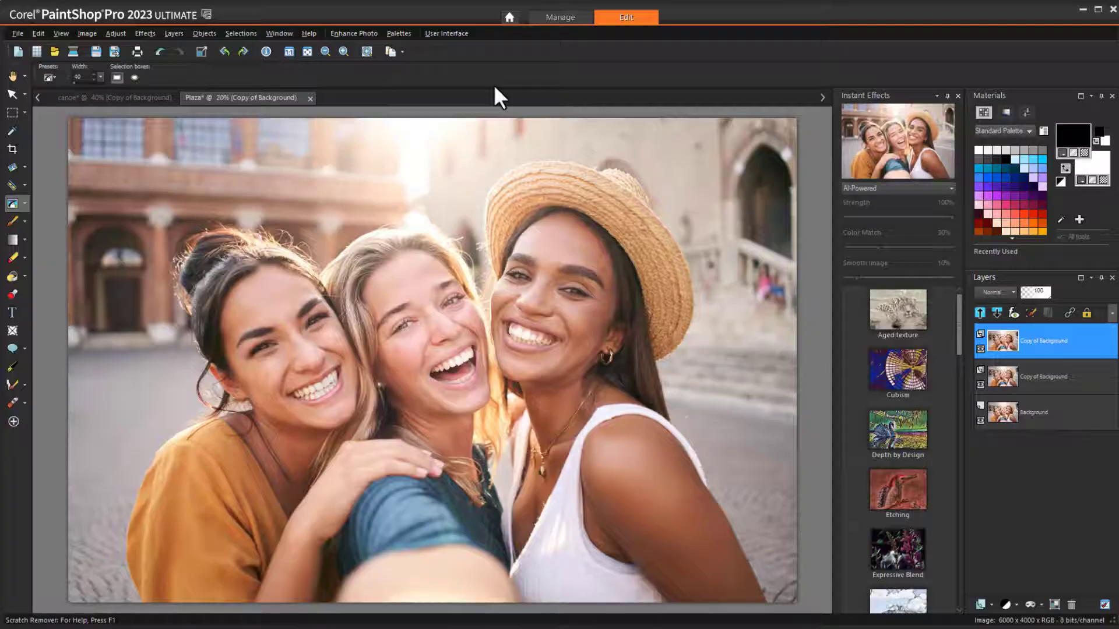
left_click_drag(960, 309, 957, 456)
left_click(908, 386)
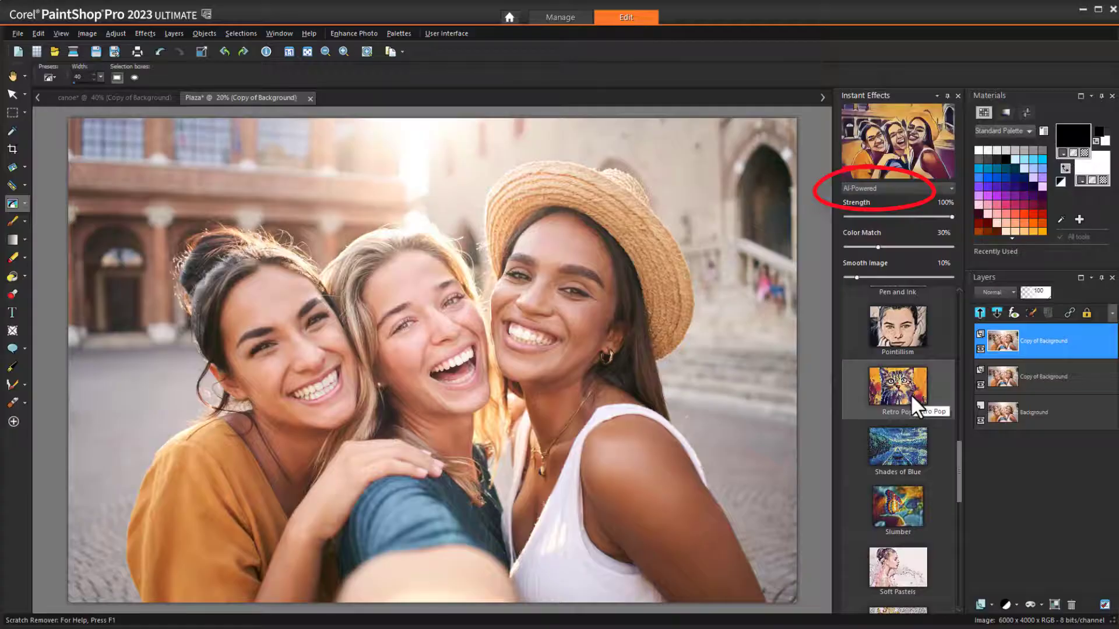
left_click_drag(942, 217, 916, 216)
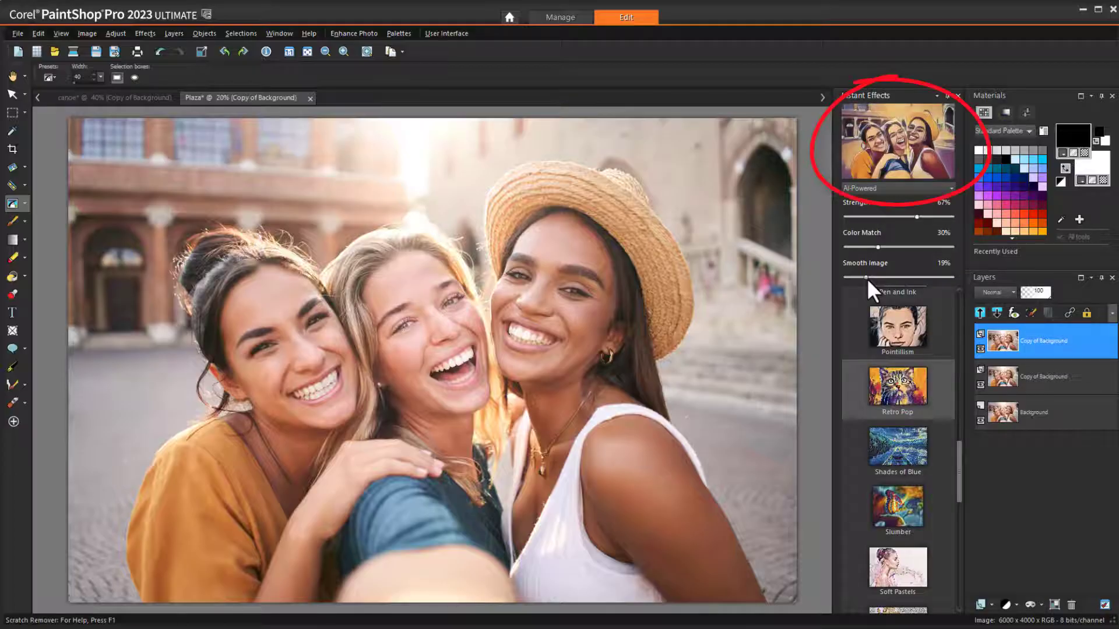
double_click(907, 385)
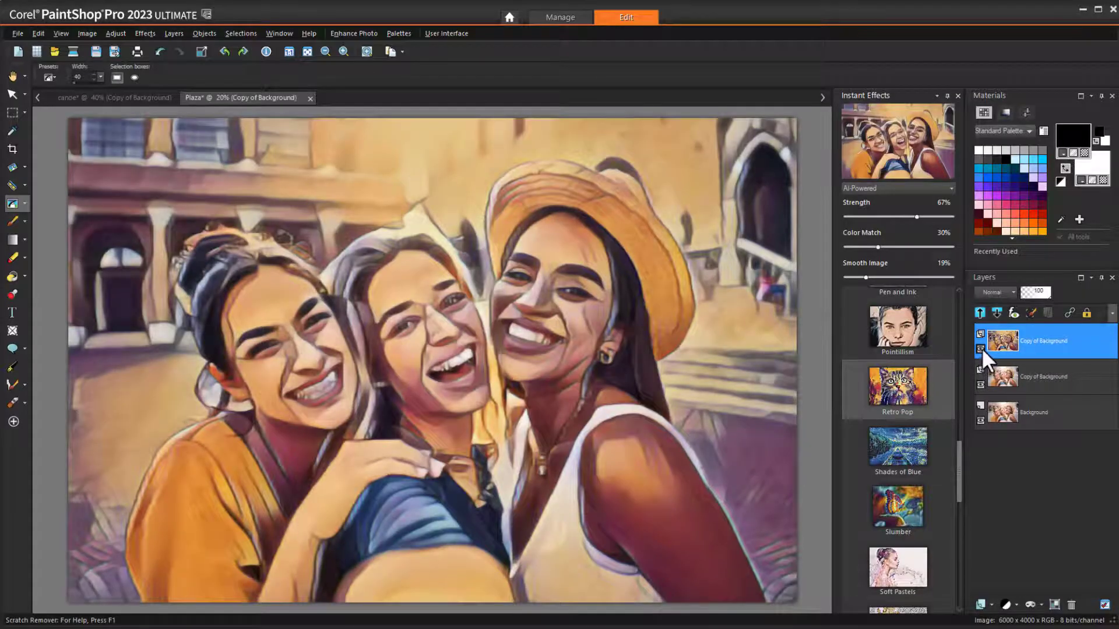
left_click(981, 348)
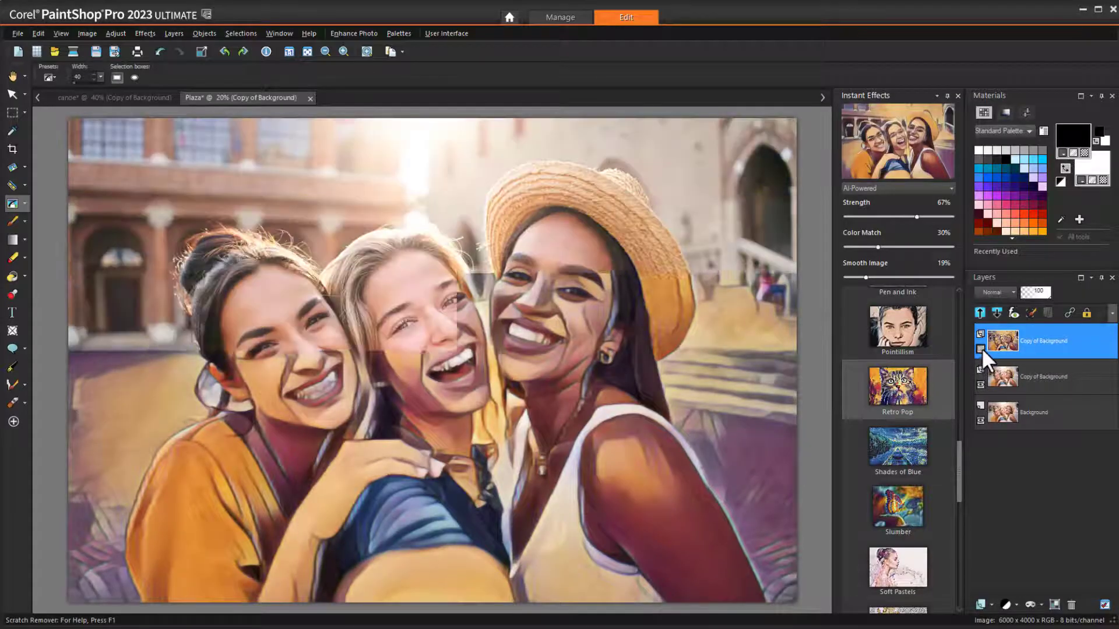
- Apply the Retro Original effect to the second Copy of Background layer
left_click(1036, 375)
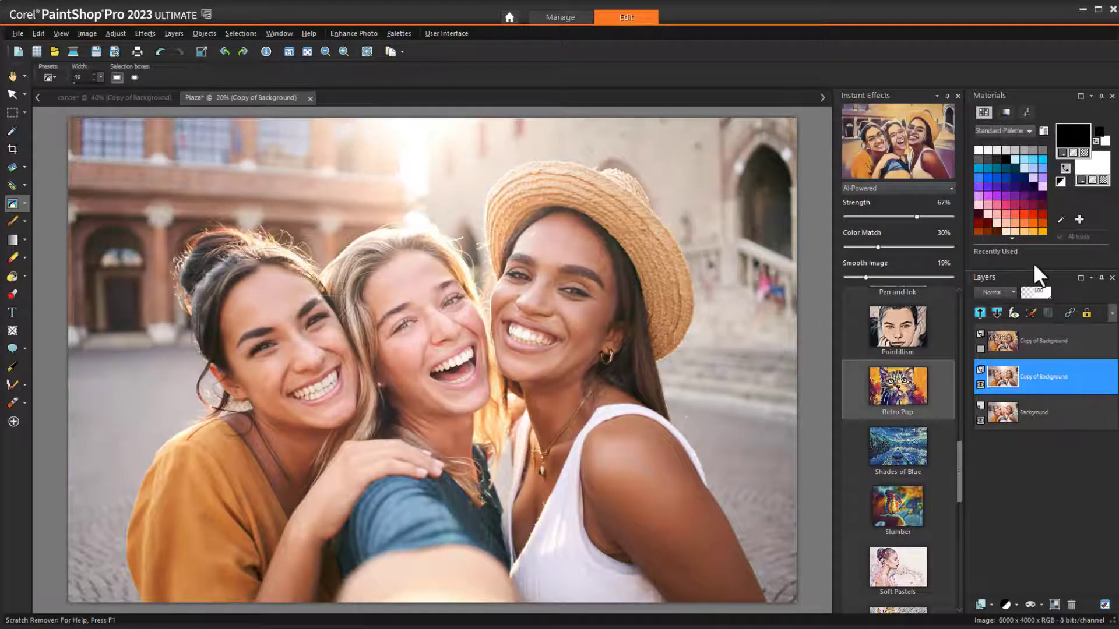
left_click(951, 189)
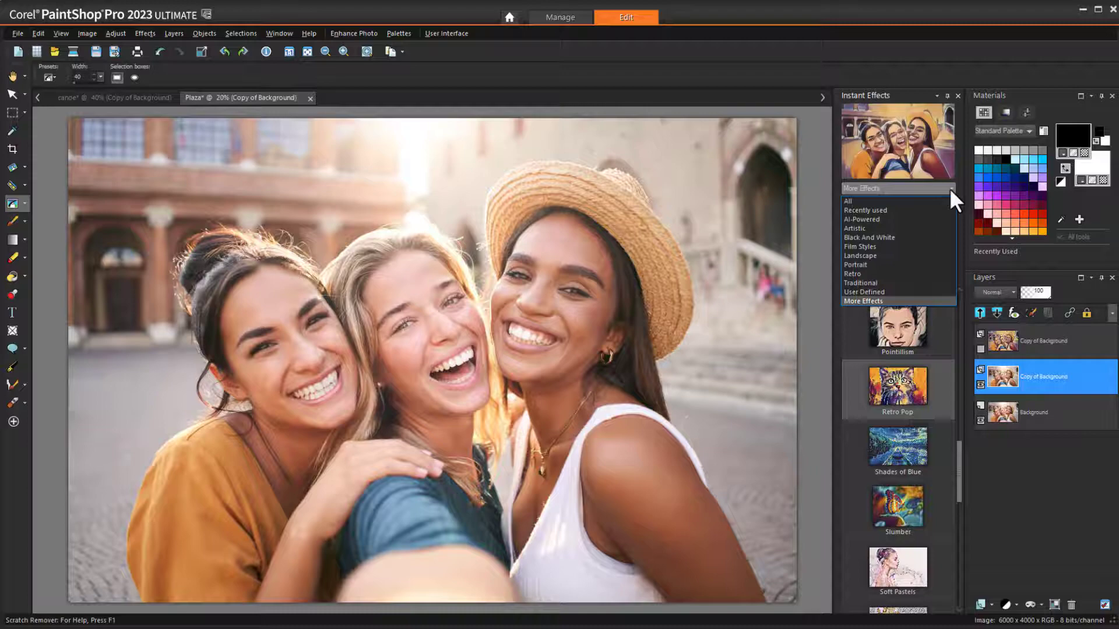
left_click(868, 273)
double_click(914, 485)
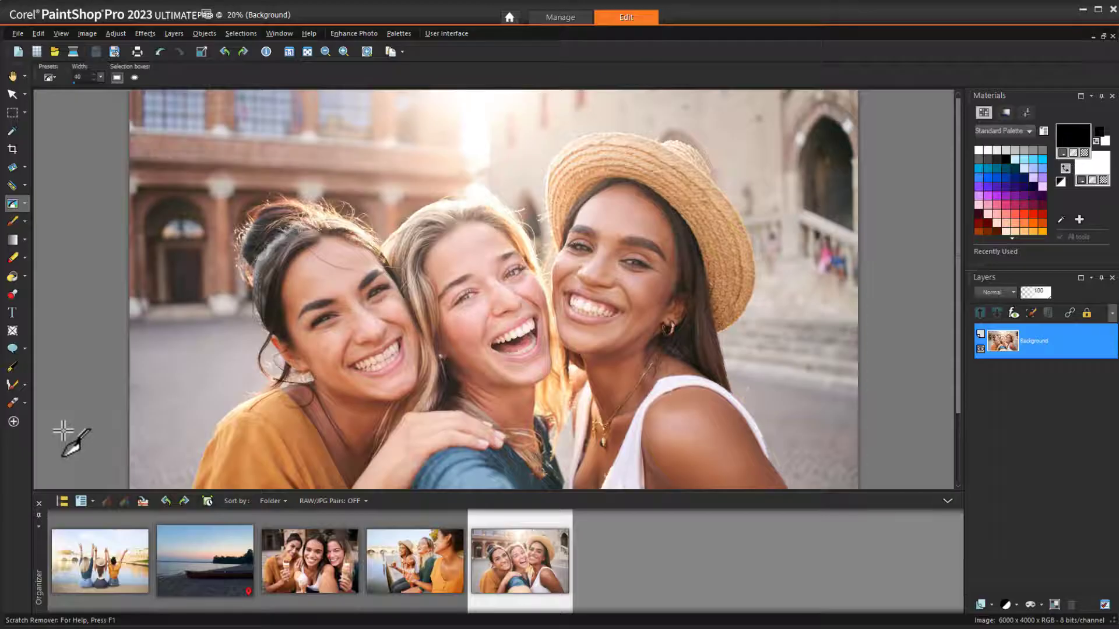
- Open the Bridge, Pizza and IceCream photos, close the Organizer, and cascade all windows
double_click(100, 561)
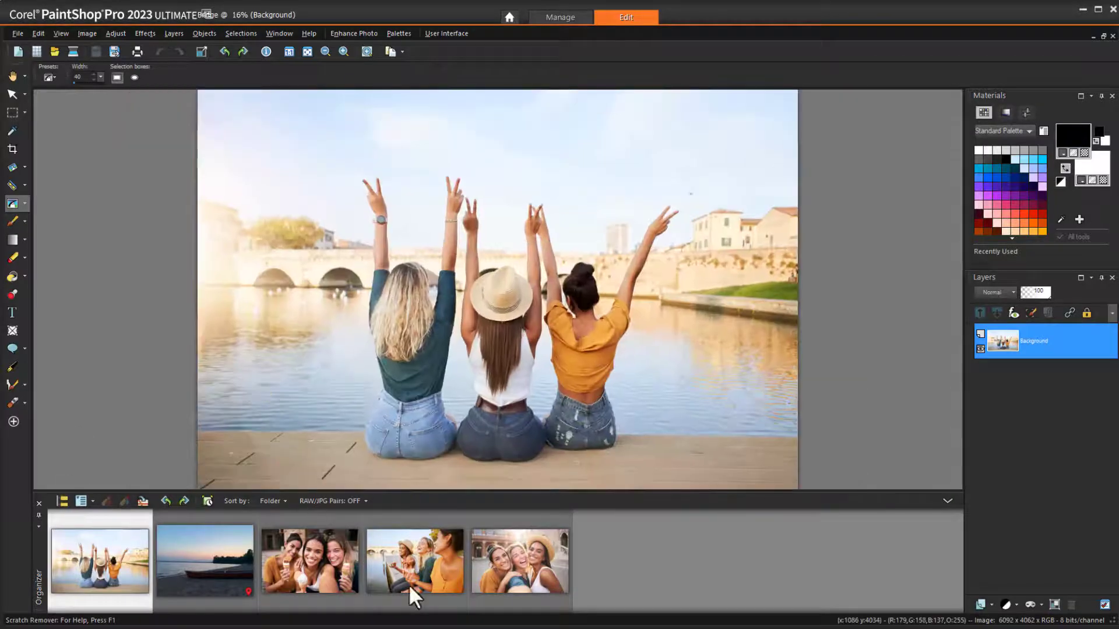
double_click(408, 584)
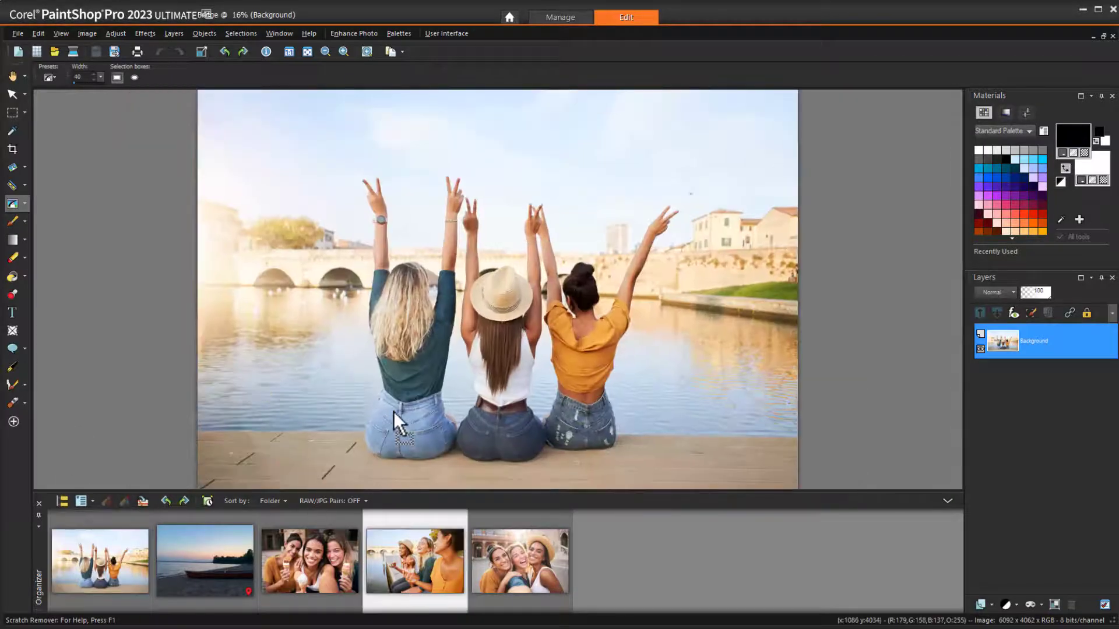
double_click(319, 562)
left_click(39, 504)
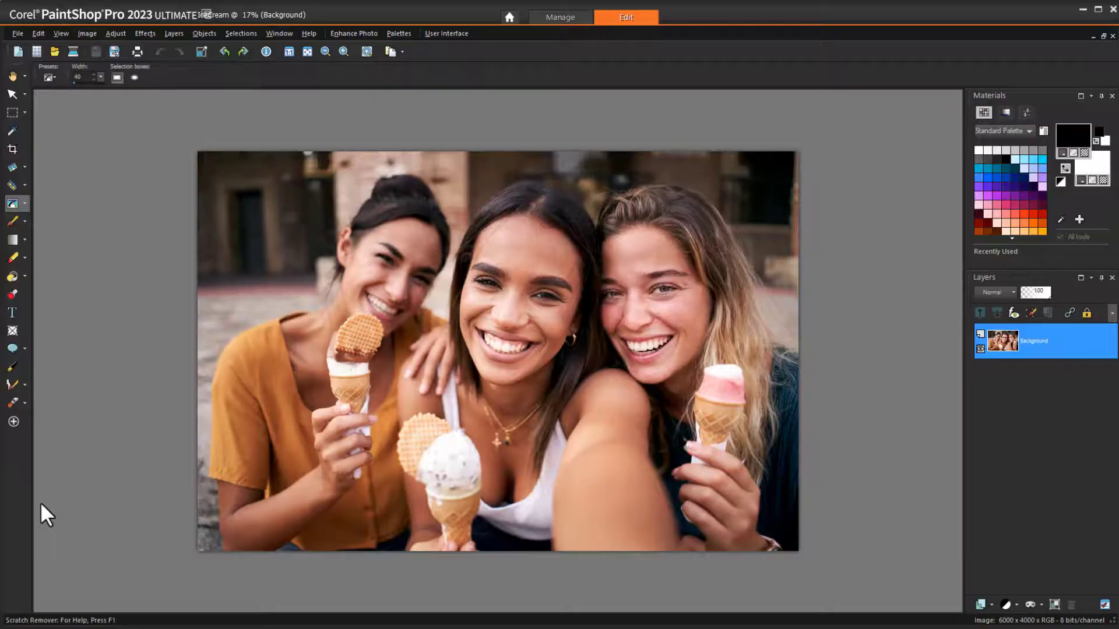
left_click(279, 33)
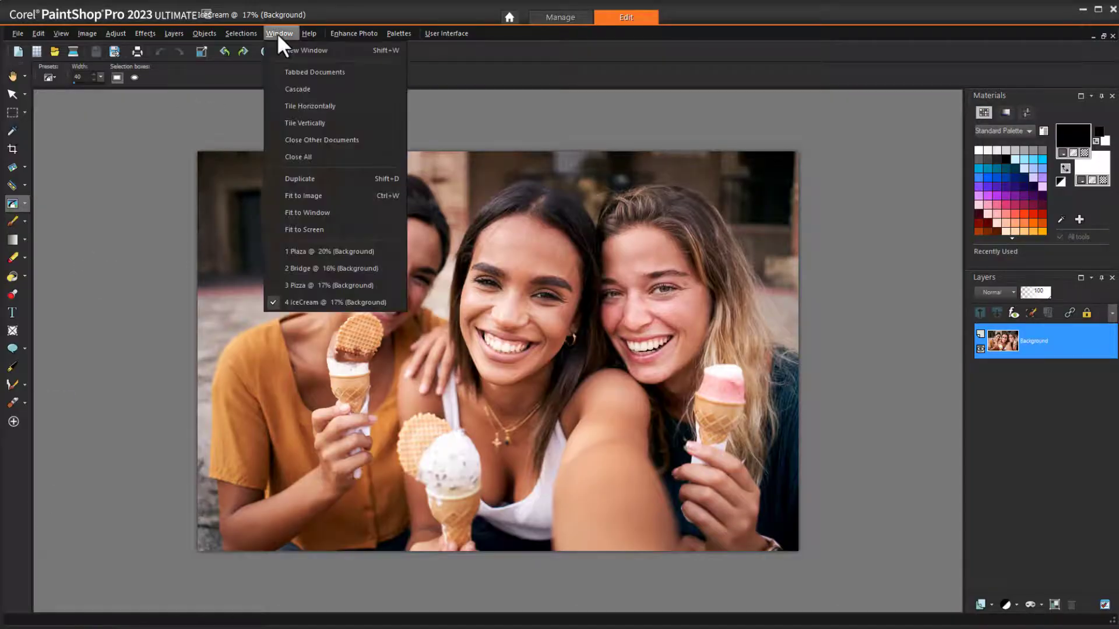
left_click(302, 88)
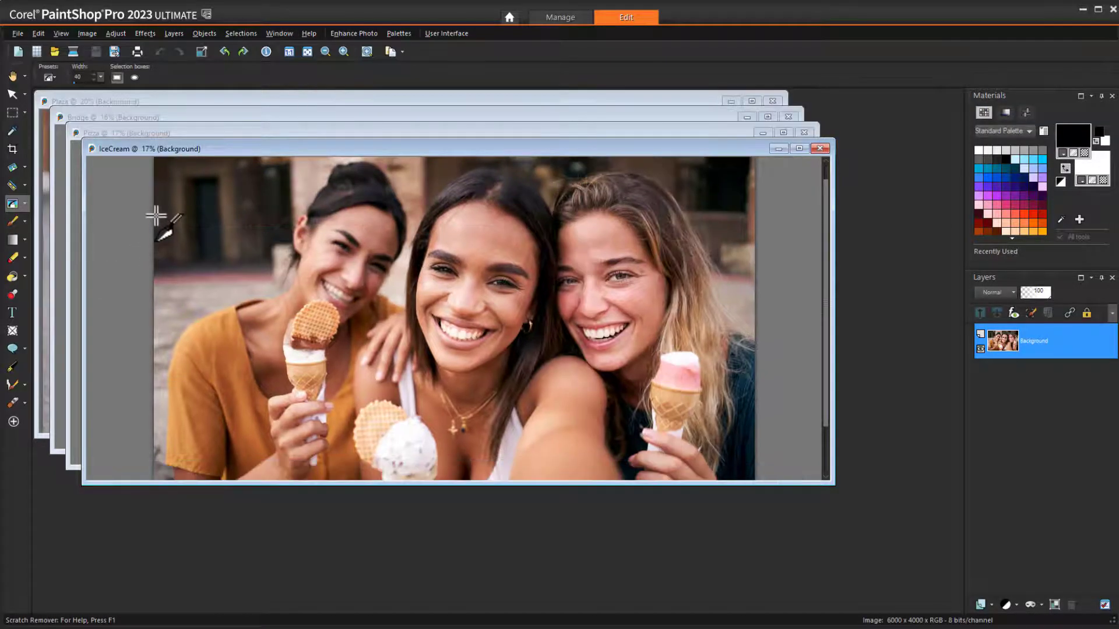
- Shrink the four photo windows and arrange Pizza, Bridge and Plaza into a 2x2 grid
scroll(156, 216, "down", 3)
left_click_drag(149, 148, 132, 131)
left_click(451, 135)
scroll(451, 135, "down", 3)
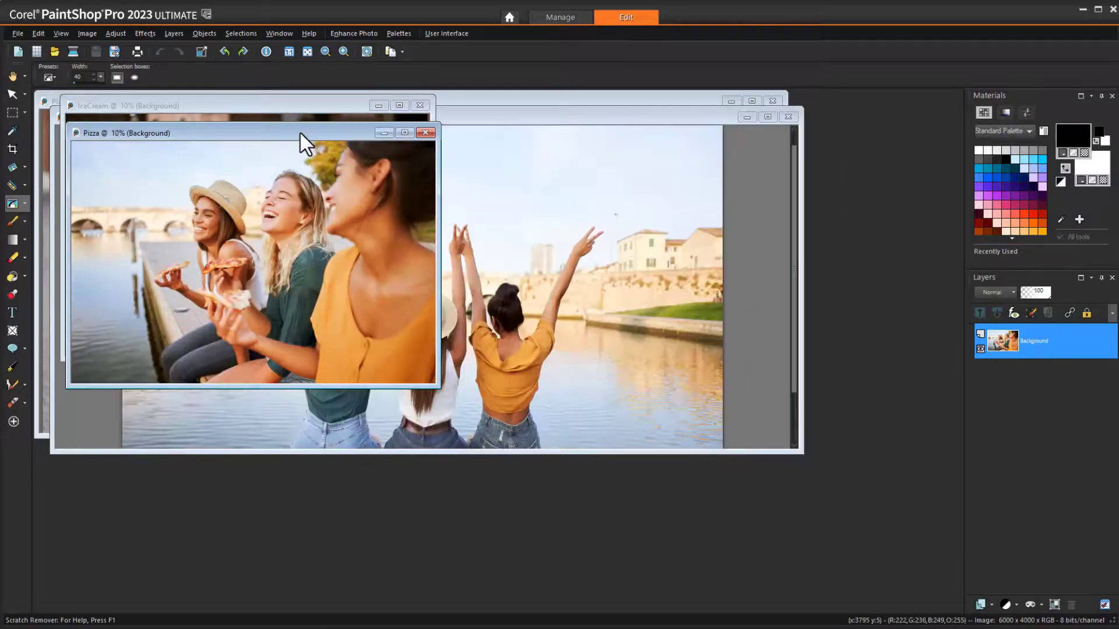
left_click_drag(300, 132, 279, 323)
left_click(496, 111)
scroll(304, 150, "down", 3)
left_click_drag(233, 115, 583, 363)
left_click(564, 185)
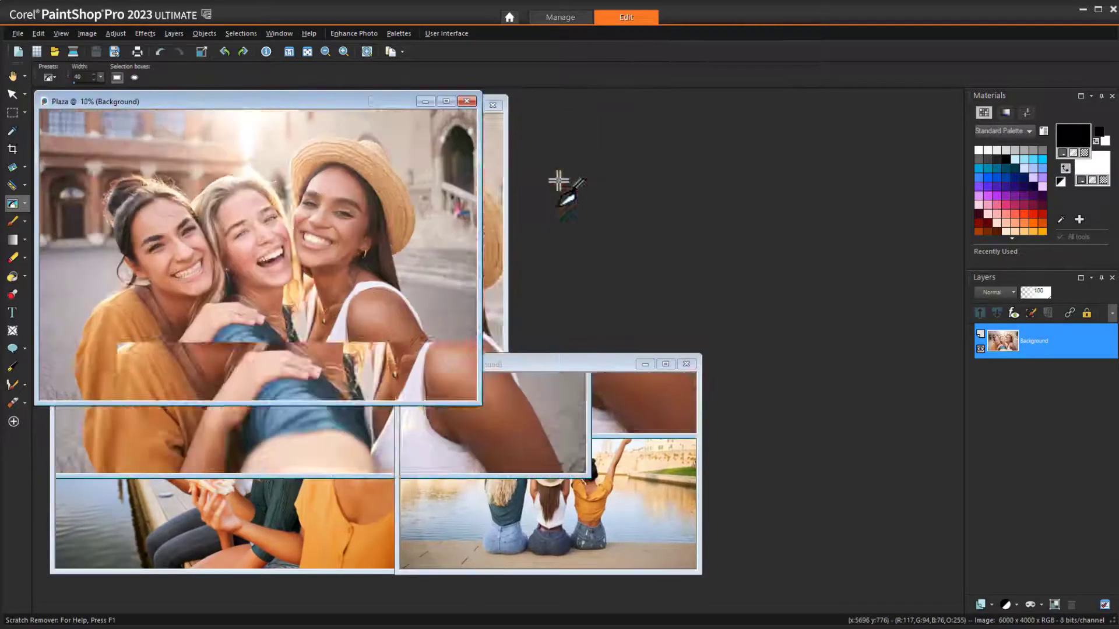
scroll(564, 184, "down", 3)
key("a")
scroll(187, 114, "up", 2)
left_click_drag(187, 108, 579, 104)
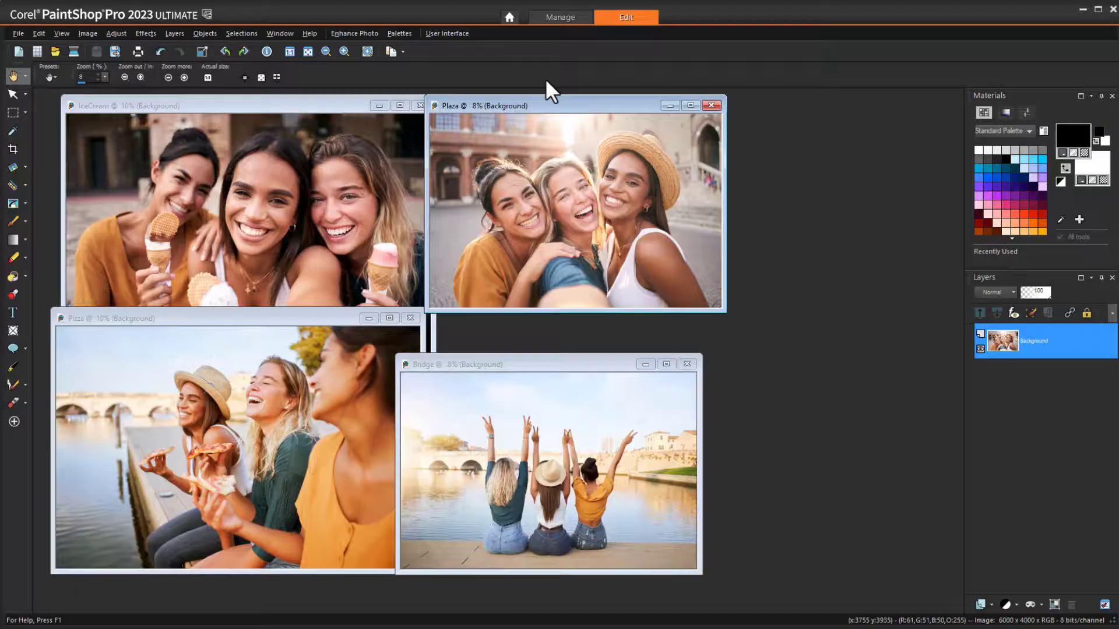
- Sort New from Template collages by lowest price, then download and open Shatter 01
left_click(512, 16)
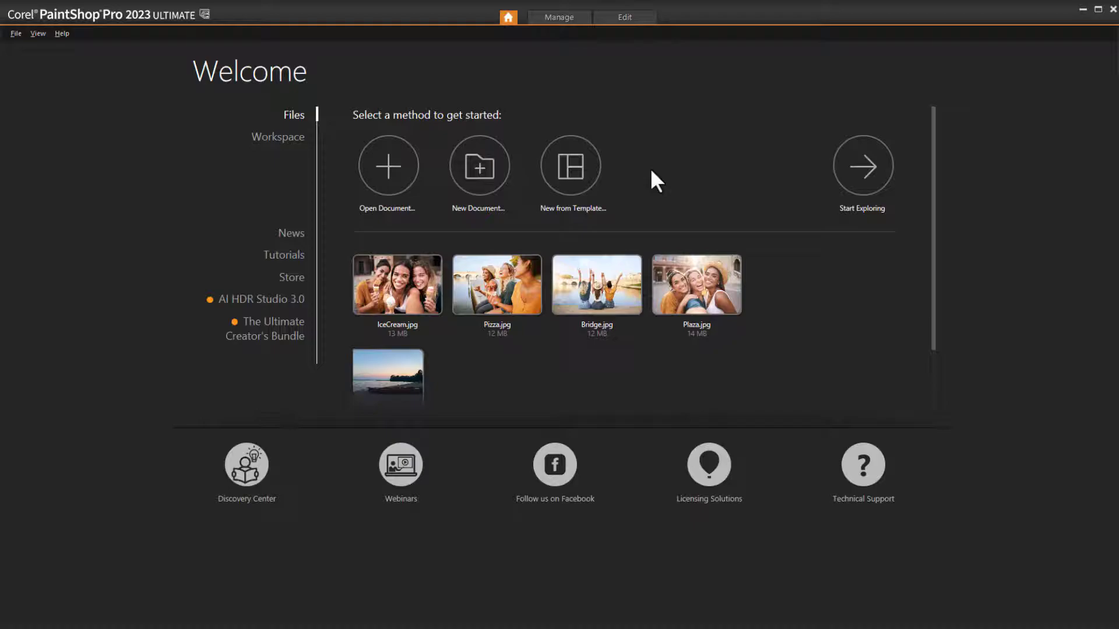
left_click(567, 182)
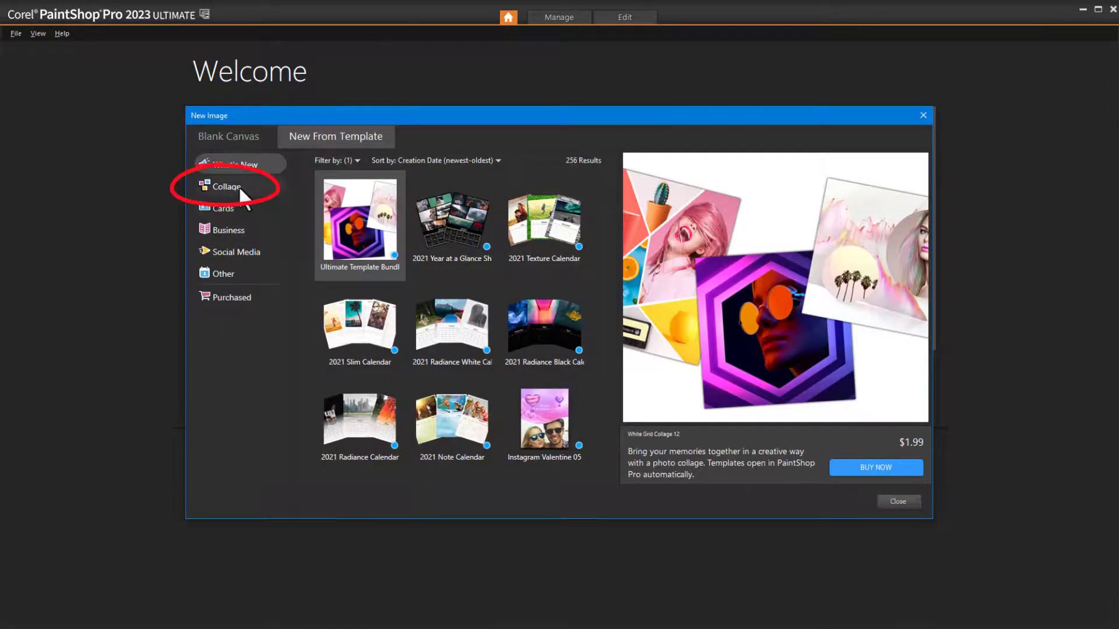
left_click(244, 190)
left_click(526, 159)
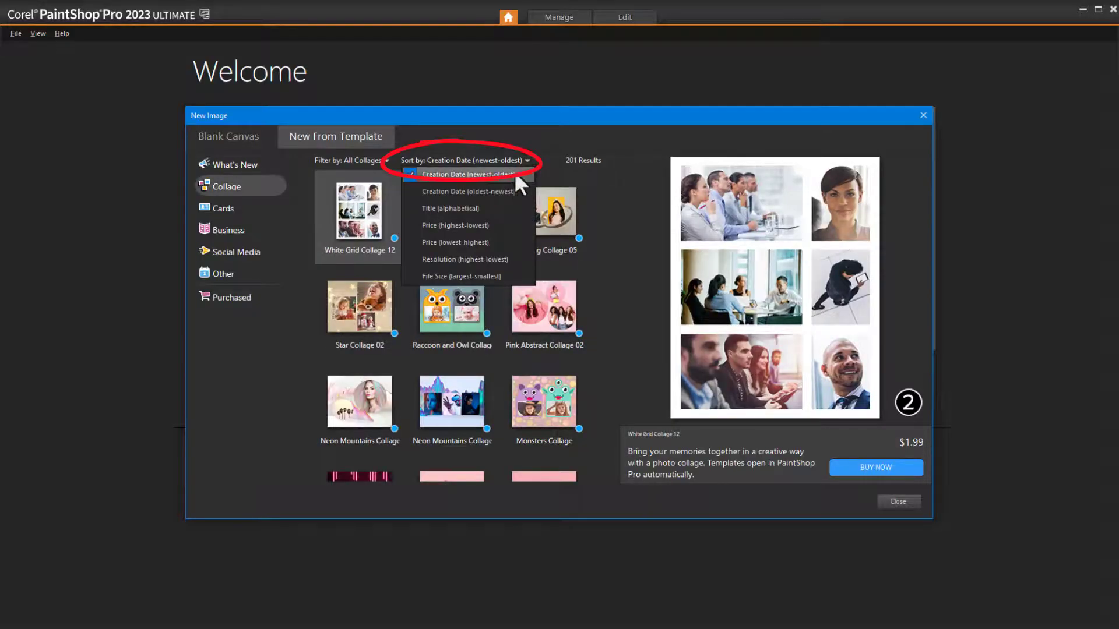
left_click(499, 243)
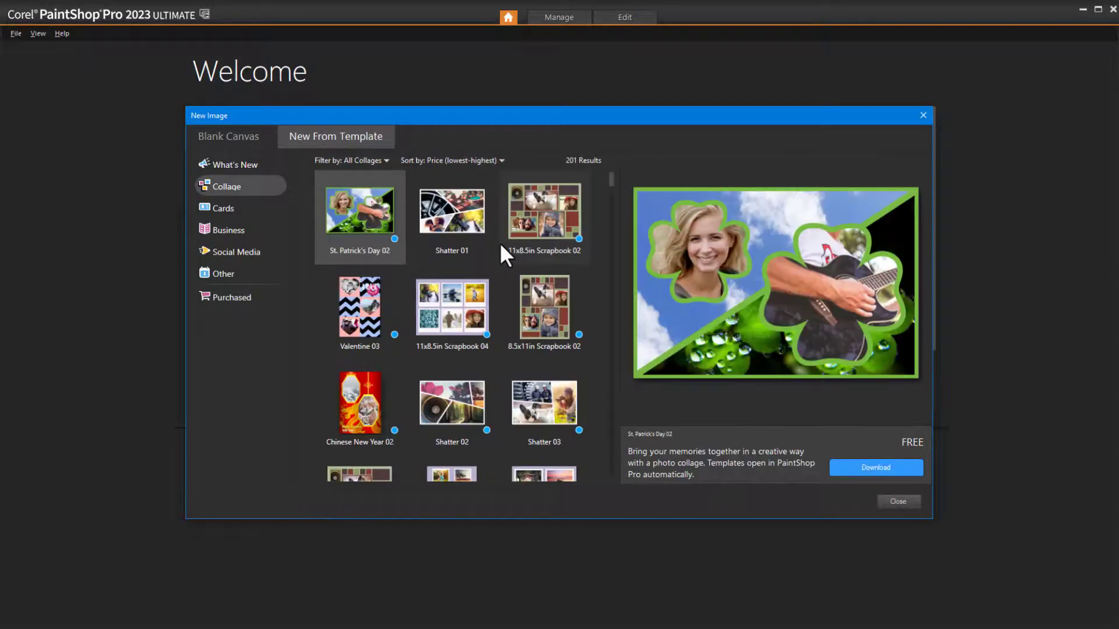
left_click(466, 231)
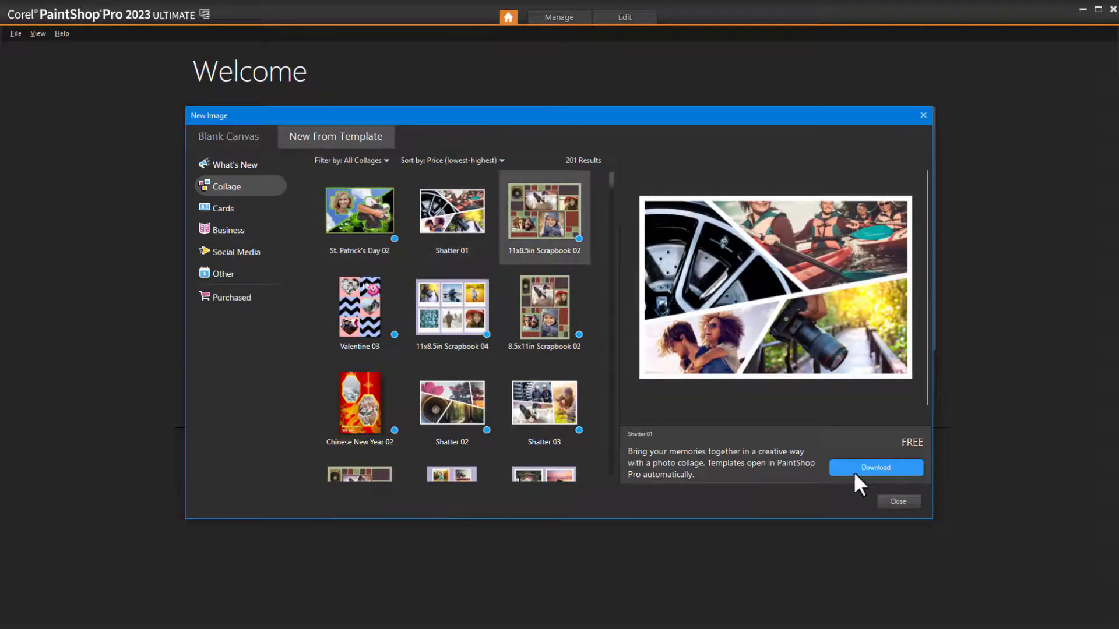
left_click(880, 467)
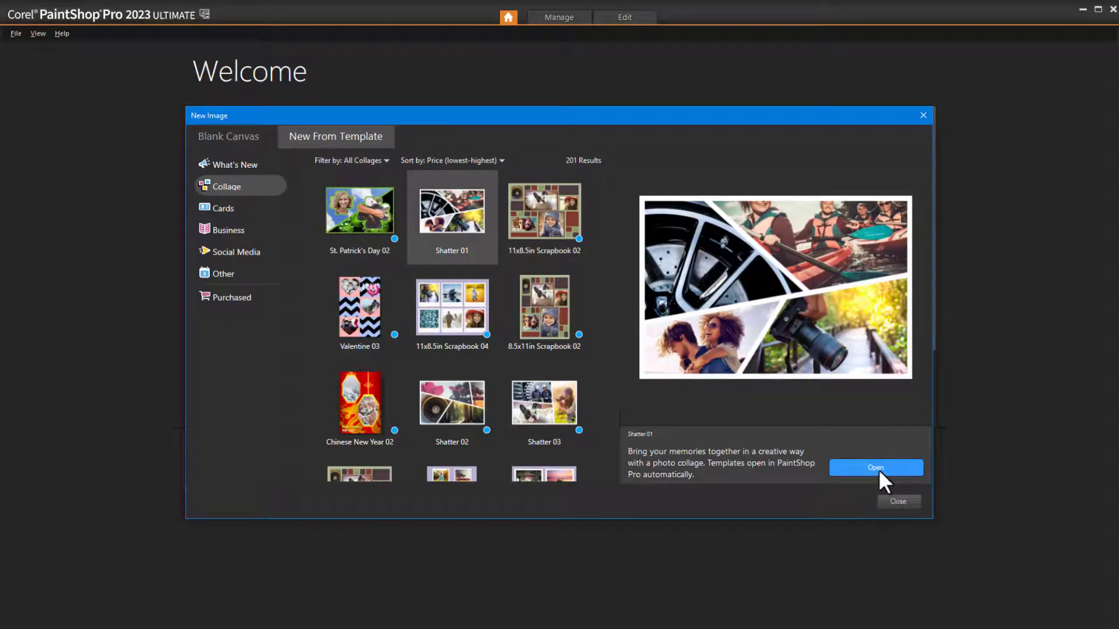
left_click(879, 470)
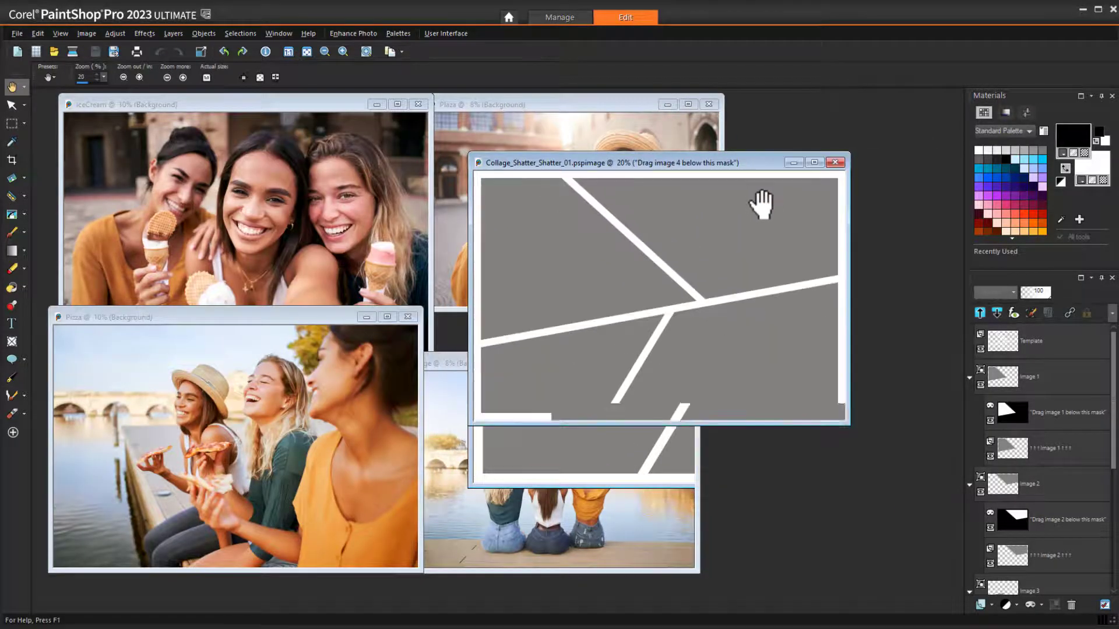
- Copy the Plaza and IceCream photos into collage slots
left_click_drag(732, 165, 825, 167)
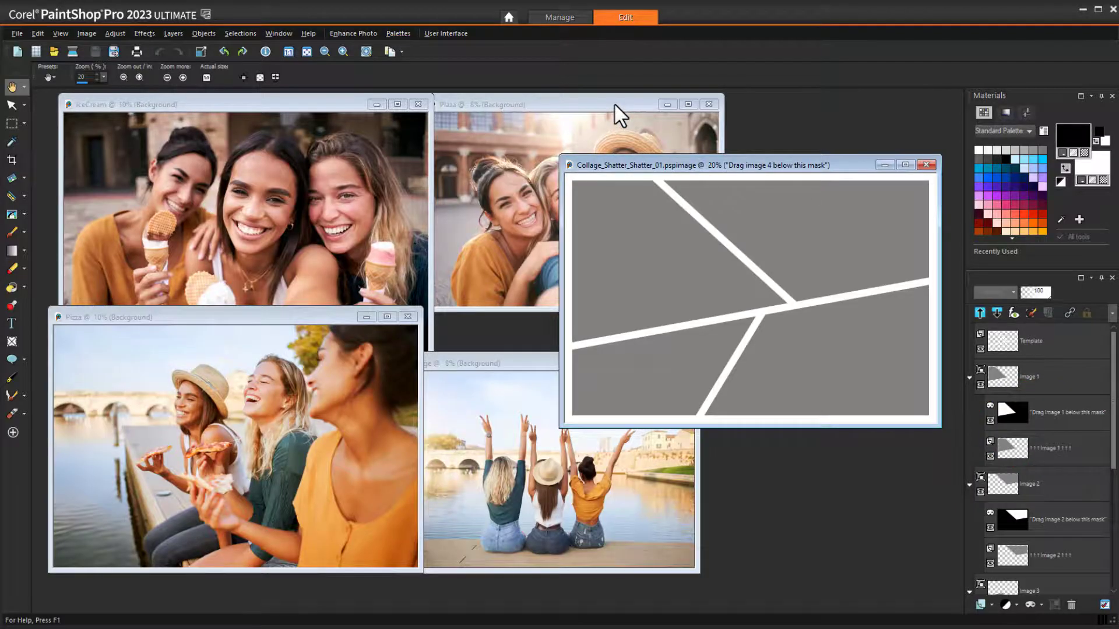
left_click_drag(1047, 341, 890, 326)
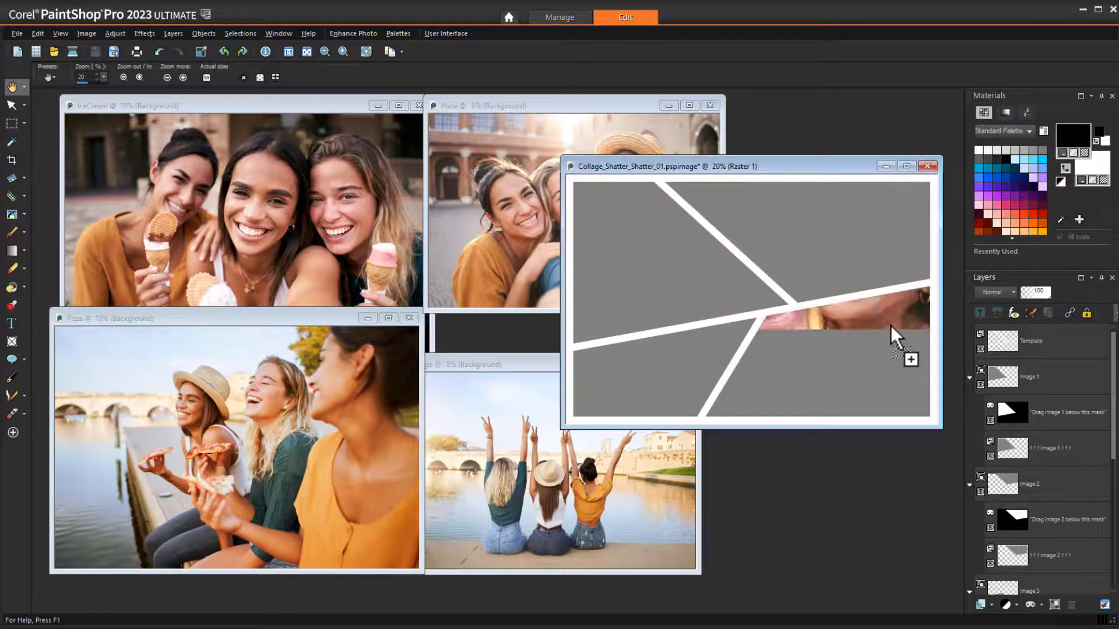
left_click(304, 107)
left_click_drag(1012, 354, 870, 327)
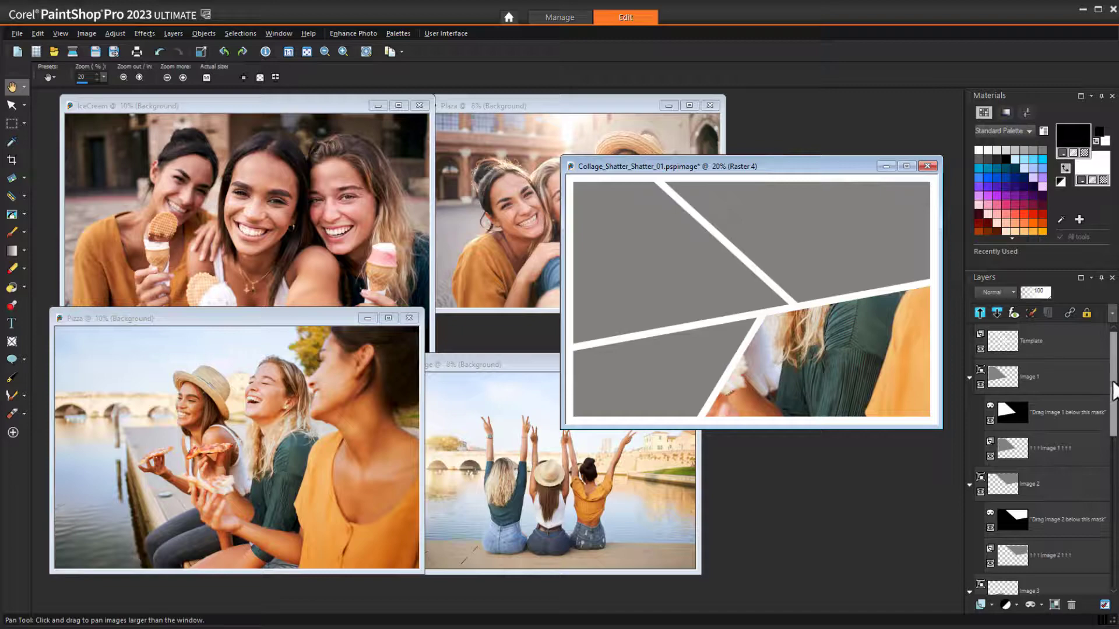
- Move Raster 3 under the Image 1 mask and Raster 2 under the Image 2 mask
left_click_drag(1113, 379, 1116, 466)
left_click_drag(1014, 555, 1043, 445)
scroll(1042, 467, "down", 5)
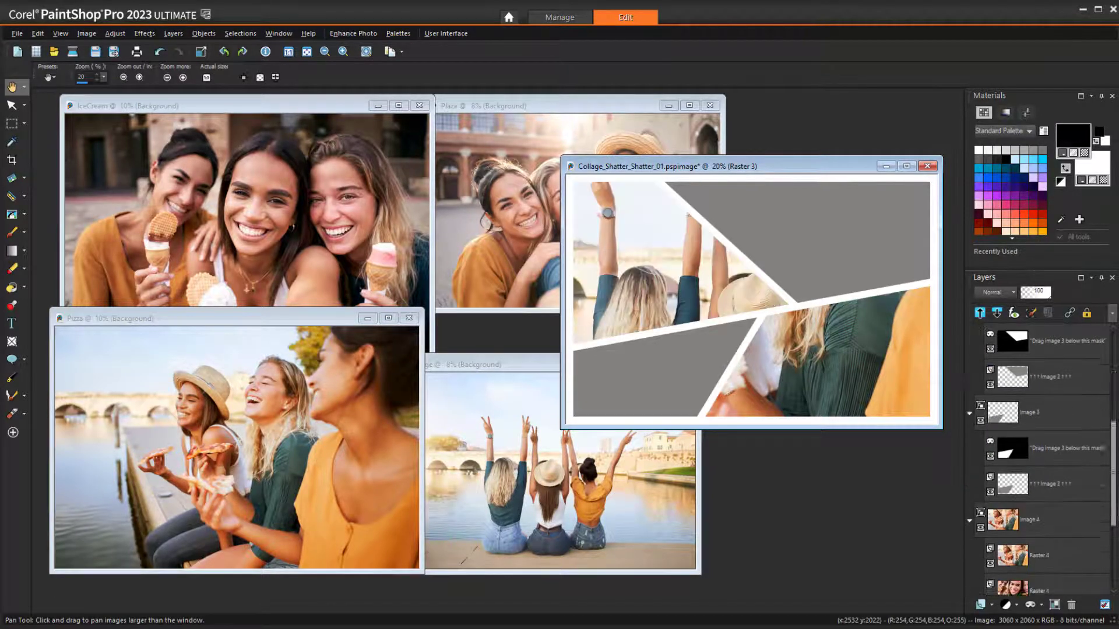
left_click(1040, 516)
left_click_drag(1040, 516, 1049, 470)
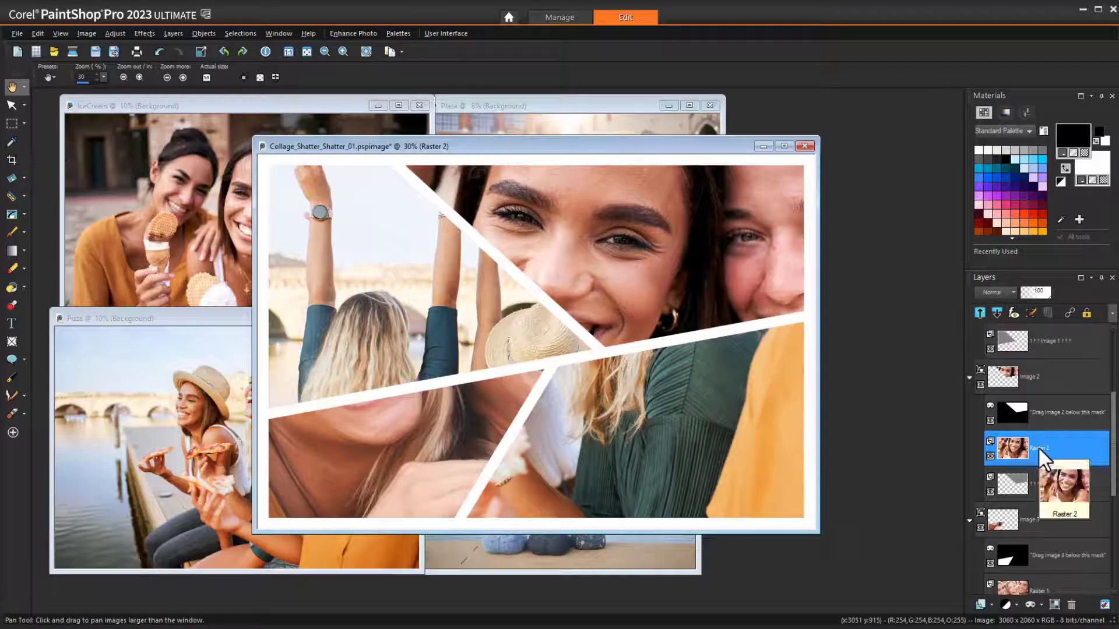
- Scale down and reposition the ice-cream photo to fit its slot with the Pick tool
left_click(11, 105)
double_click(580, 146)
left_click_drag(213, 532, 411, 365)
left_click_drag(723, 157, 687, 190)
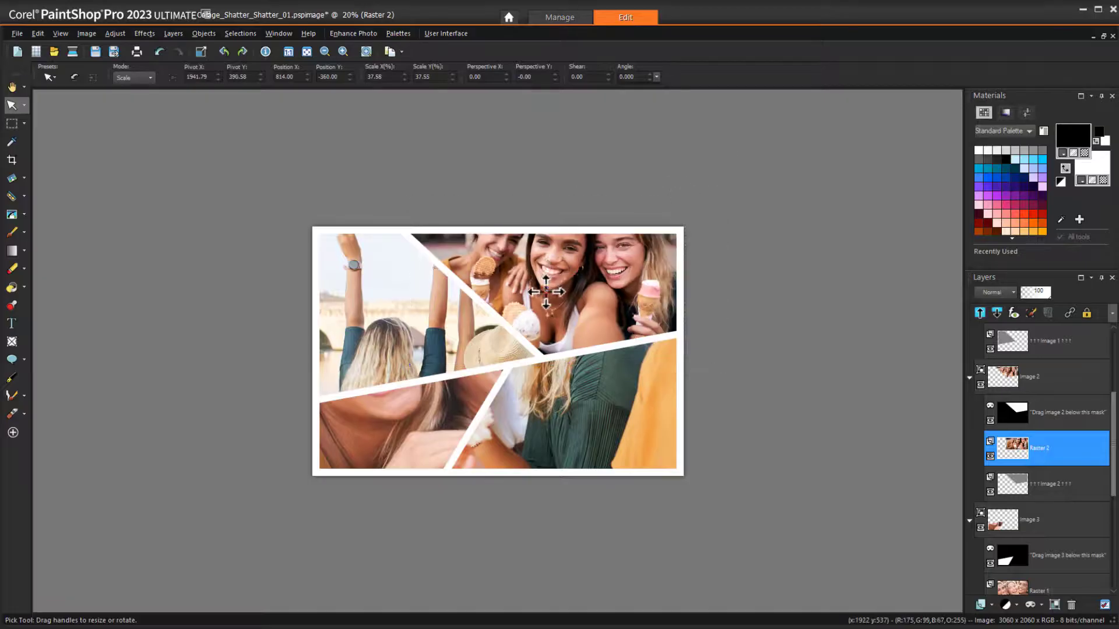
left_click_drag(677, 303, 670, 318)
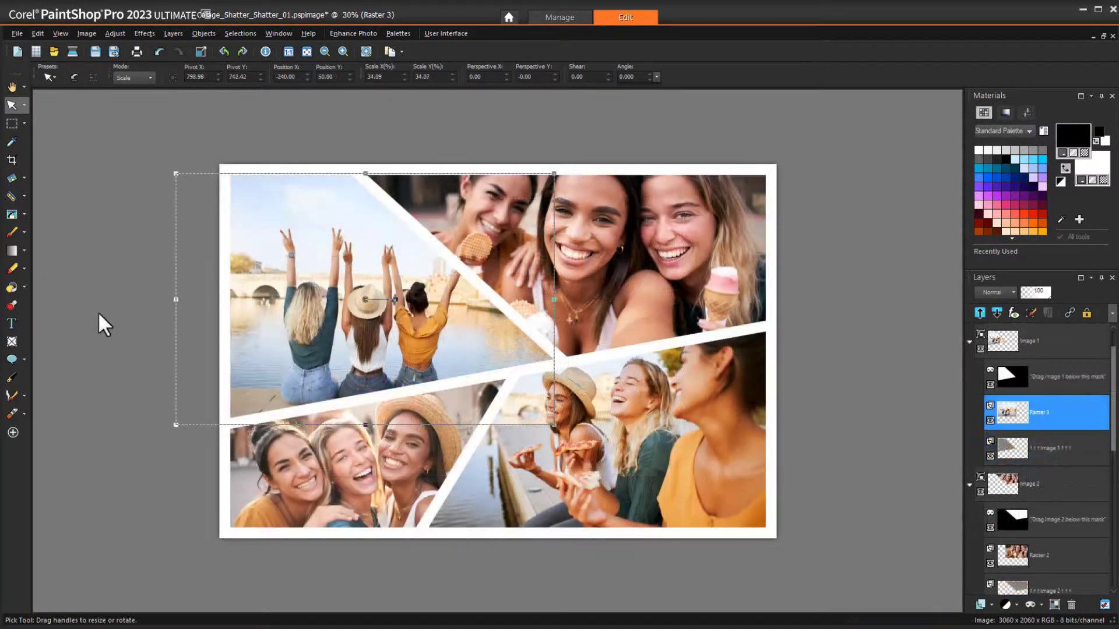
- Set up text on the Template layer in Berlin Sans FB with a teal colour sampled from the photo
left_click(12, 322)
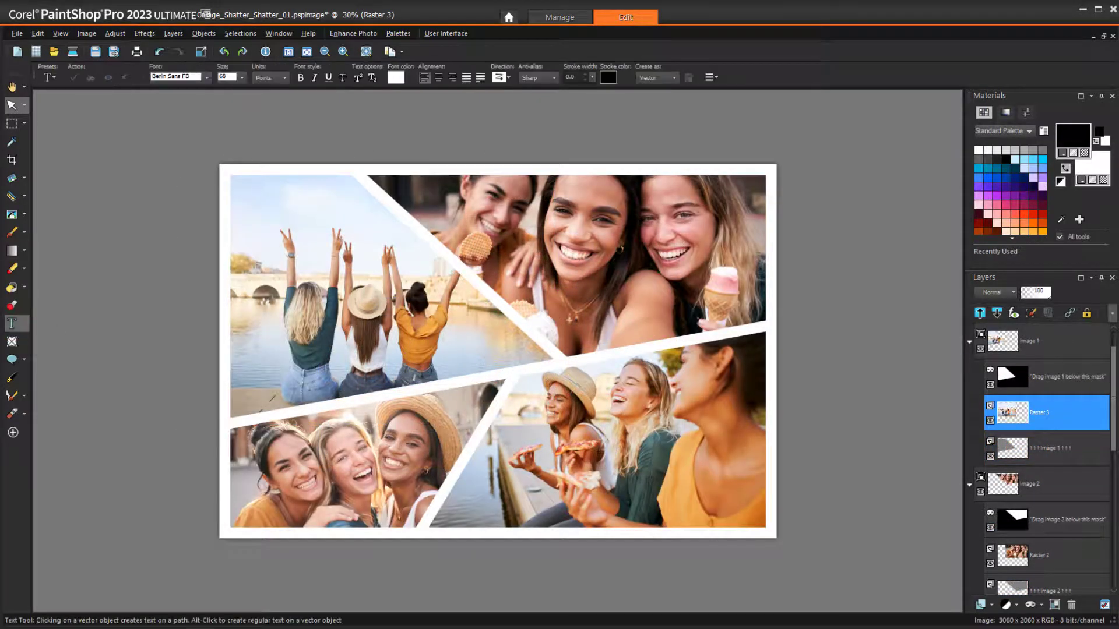
scroll(1106, 456, "up", 1)
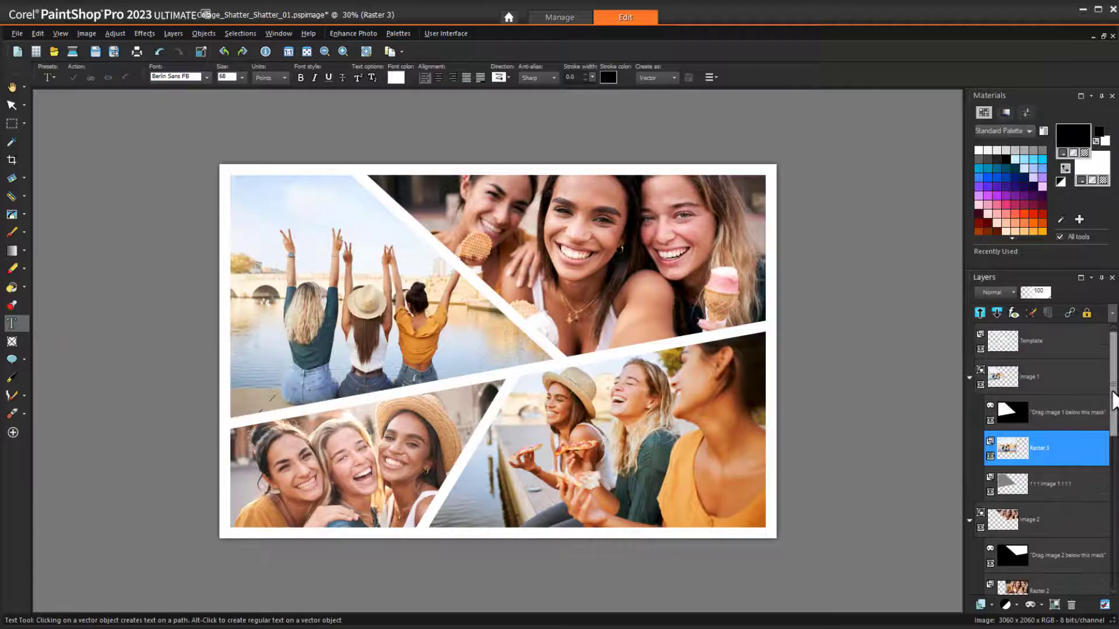
left_click(1044, 341)
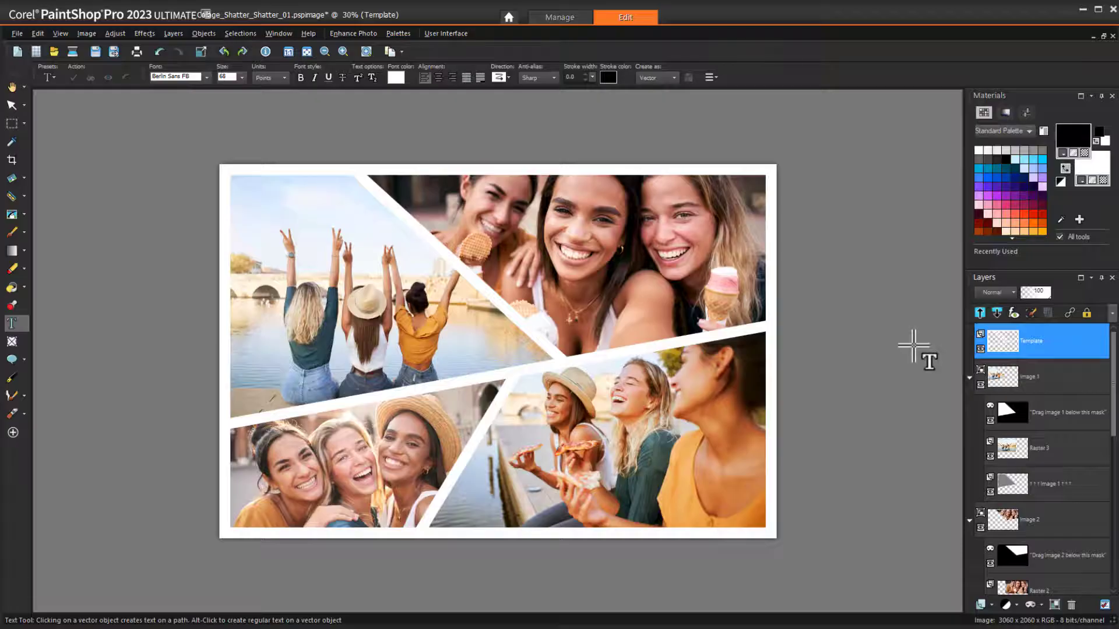
left_click(206, 78)
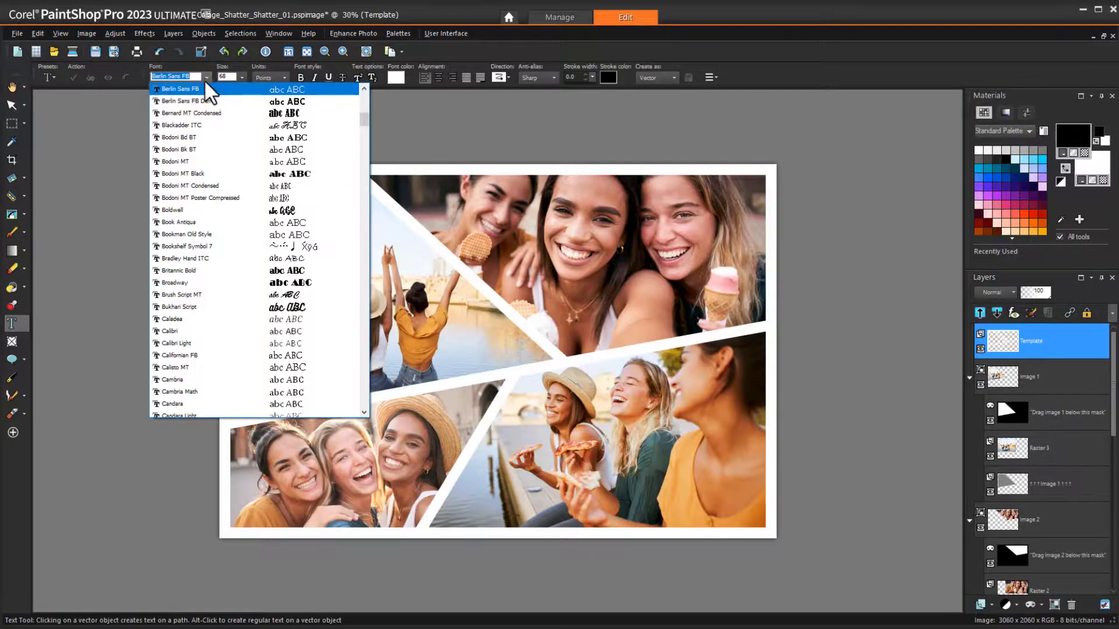
left_click(204, 89)
left_click(1103, 157)
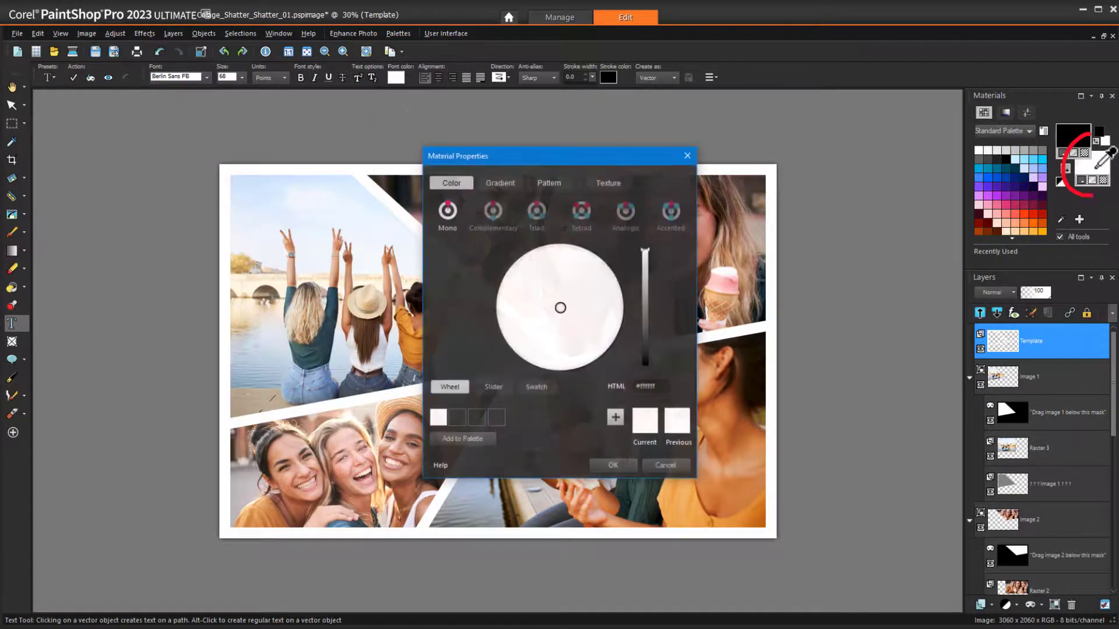
left_click(670, 516)
left_click(613, 466)
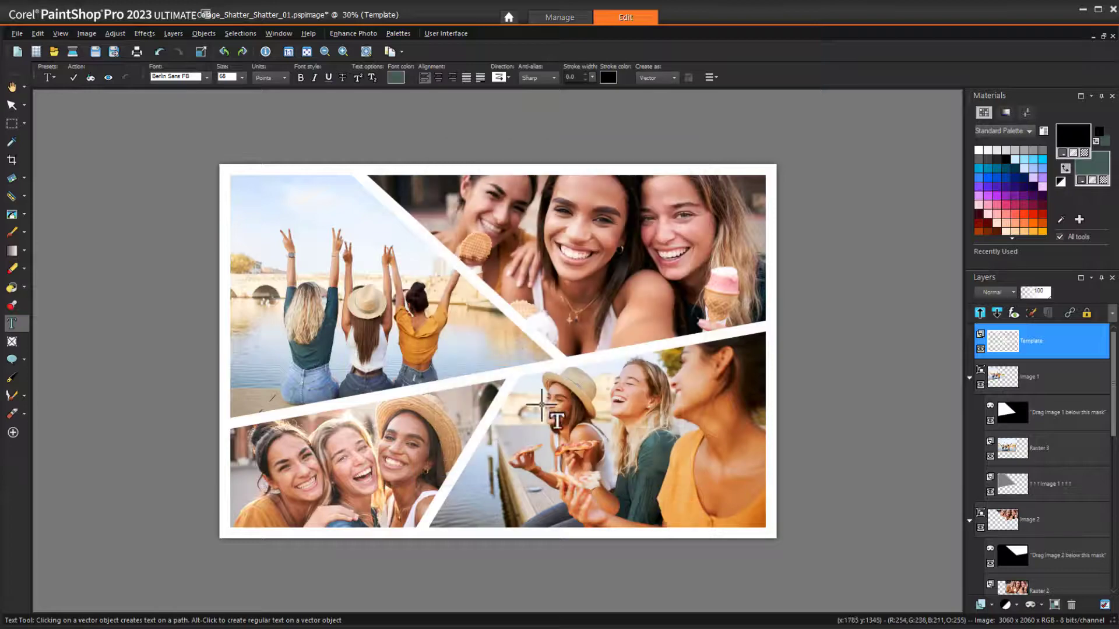
- Add 'Girls' Weekend!' and tilt, shrink and centre it across the collage
left_click(394, 395)
type("Girls' Weekend!")
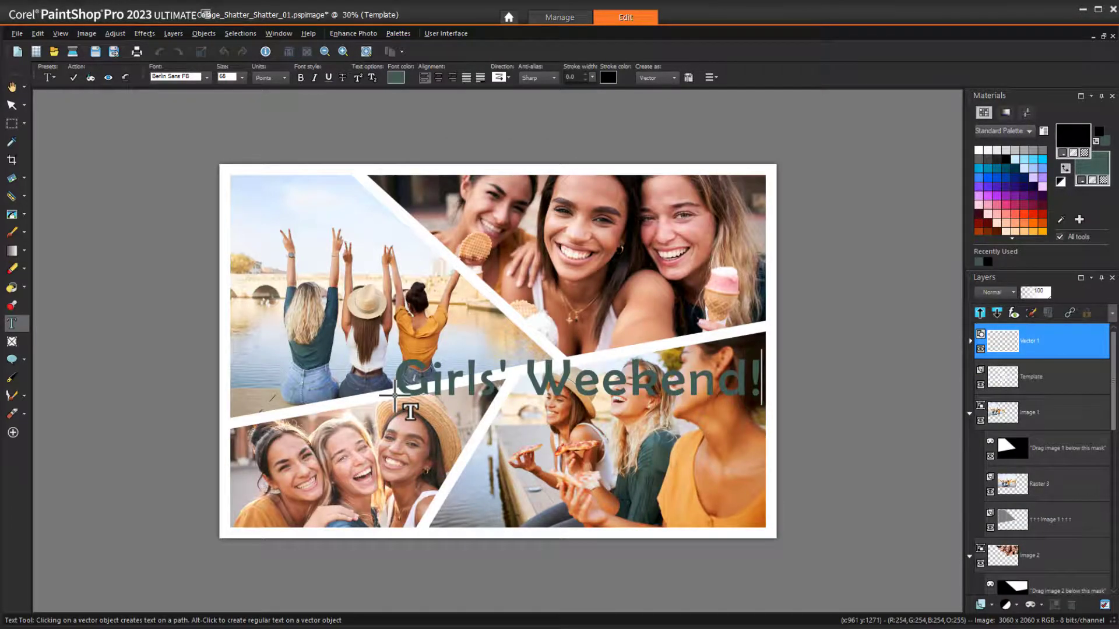
key("ctrl+Return")
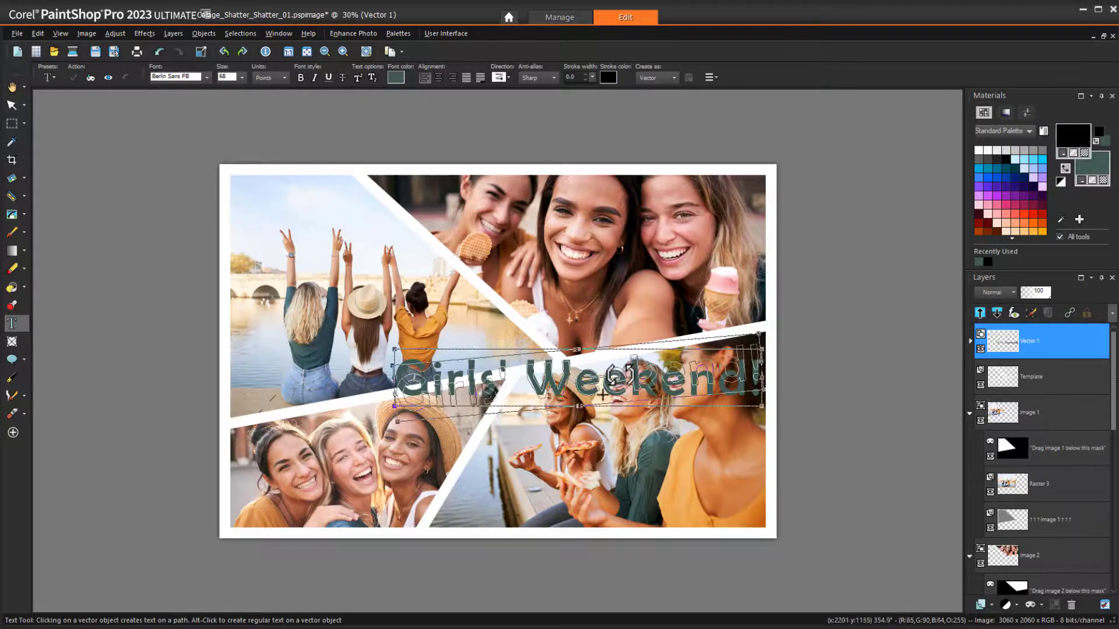
left_click_drag(756, 444, 650, 404)
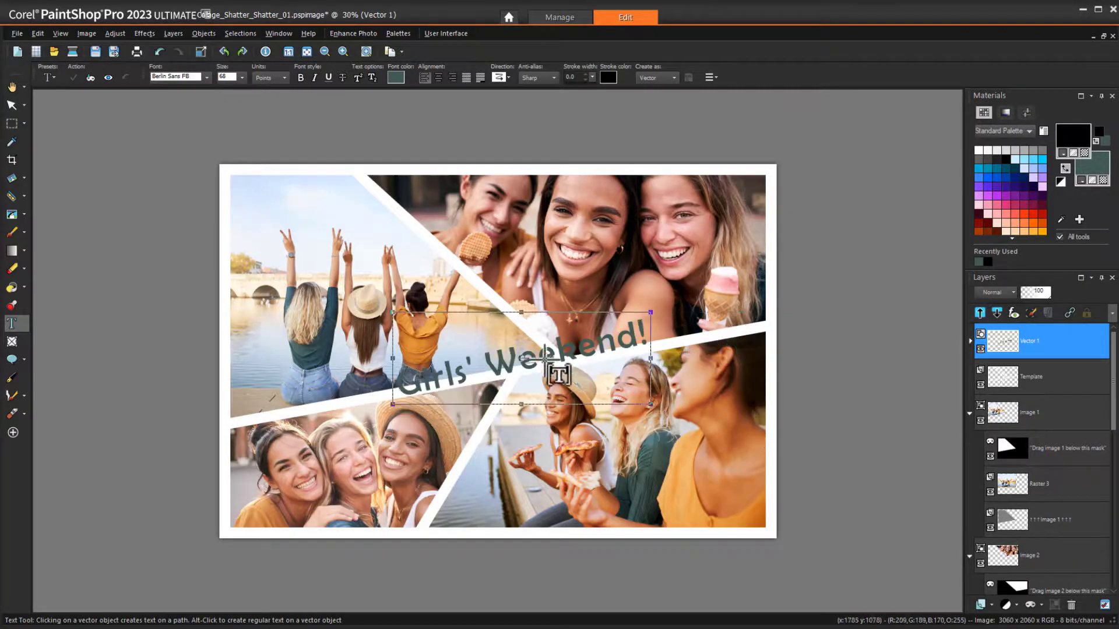
mouse_move(650, 312)
left_mouse_down()
mouse_move(676, 317)
mouse_move(629, 317)
left_mouse_up()
mouse_move(528, 353)
left_mouse_down()
mouse_move(522, 368)
mouse_move(532, 364)
left_mouse_up()
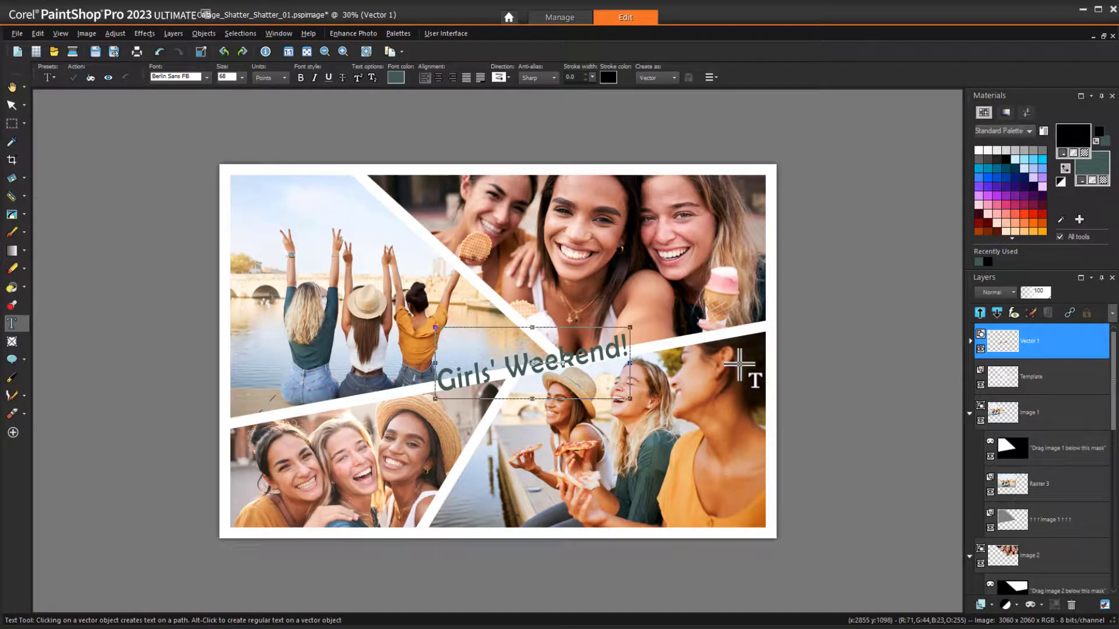
- Save the collage as JPEG Collage_Shatter_Shatter_01 at compression 29, merging the layers
left_click(17, 33)
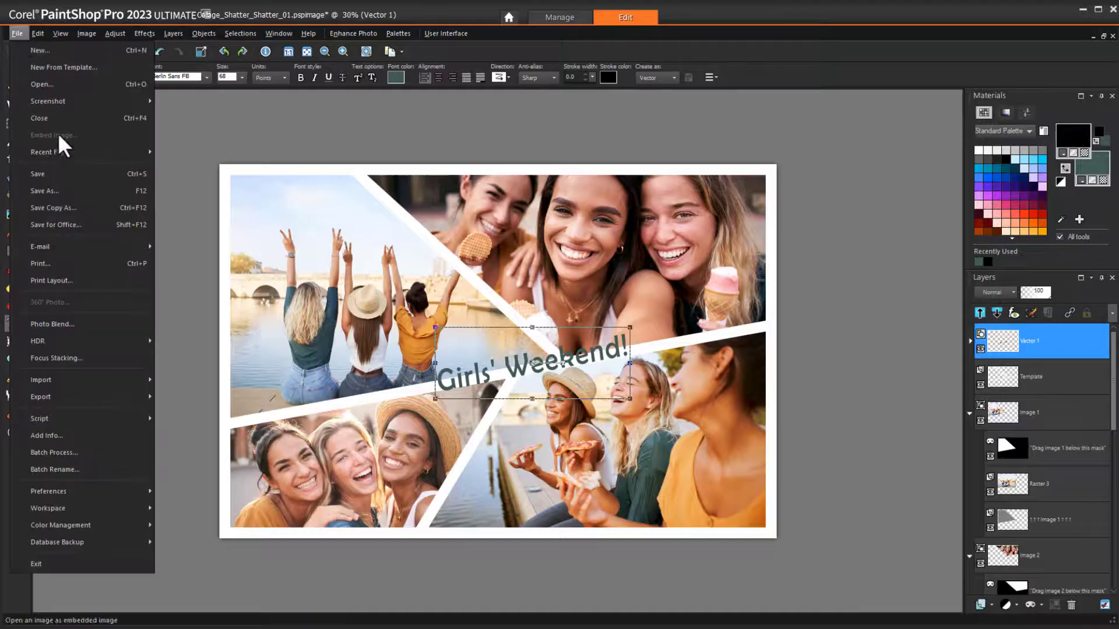
left_click(72, 192)
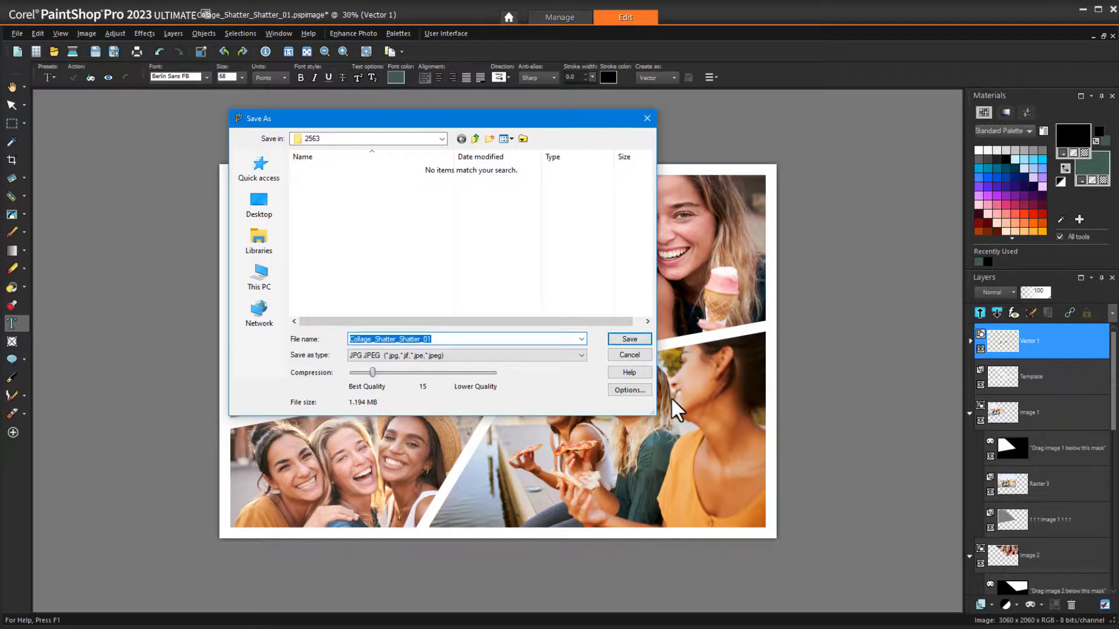
left_click(582, 355)
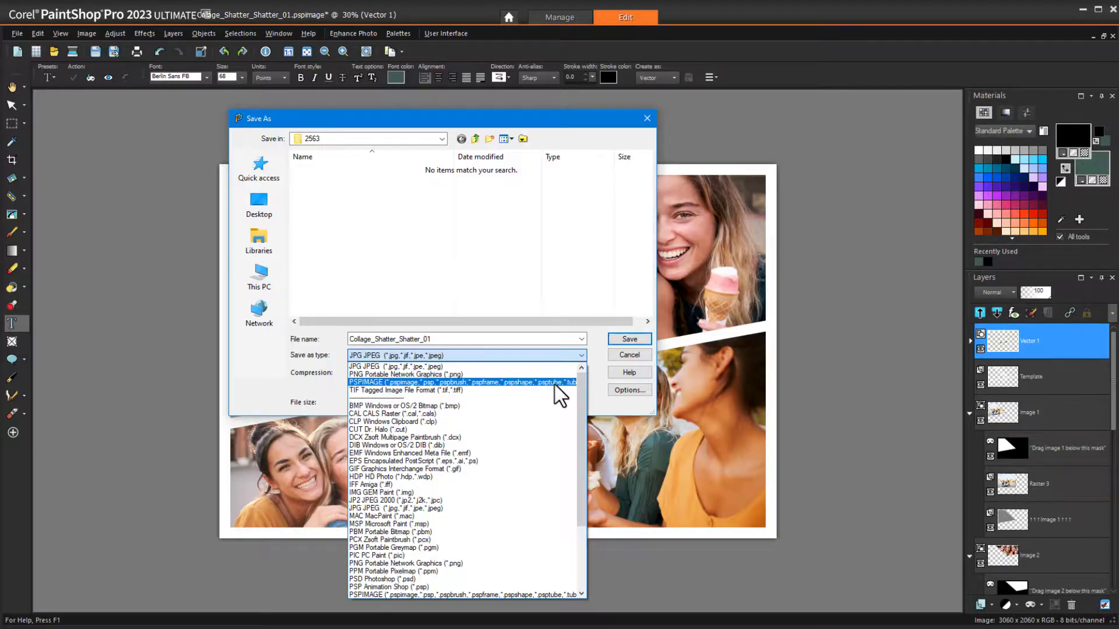
left_click(446, 366)
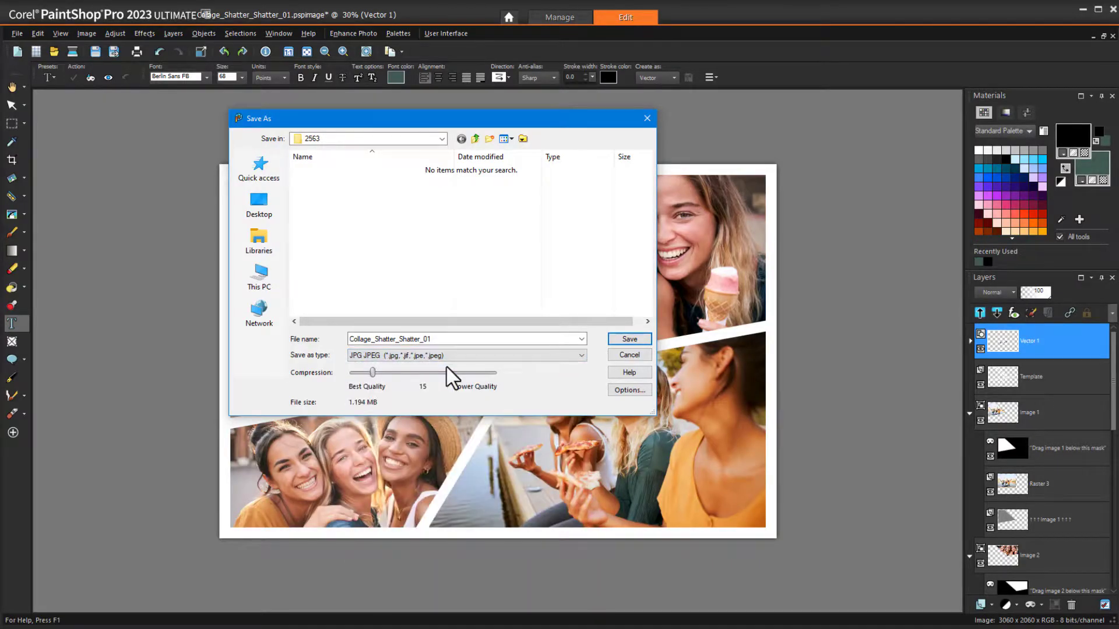
left_click_drag(371, 374, 404, 380)
left_click(631, 339)
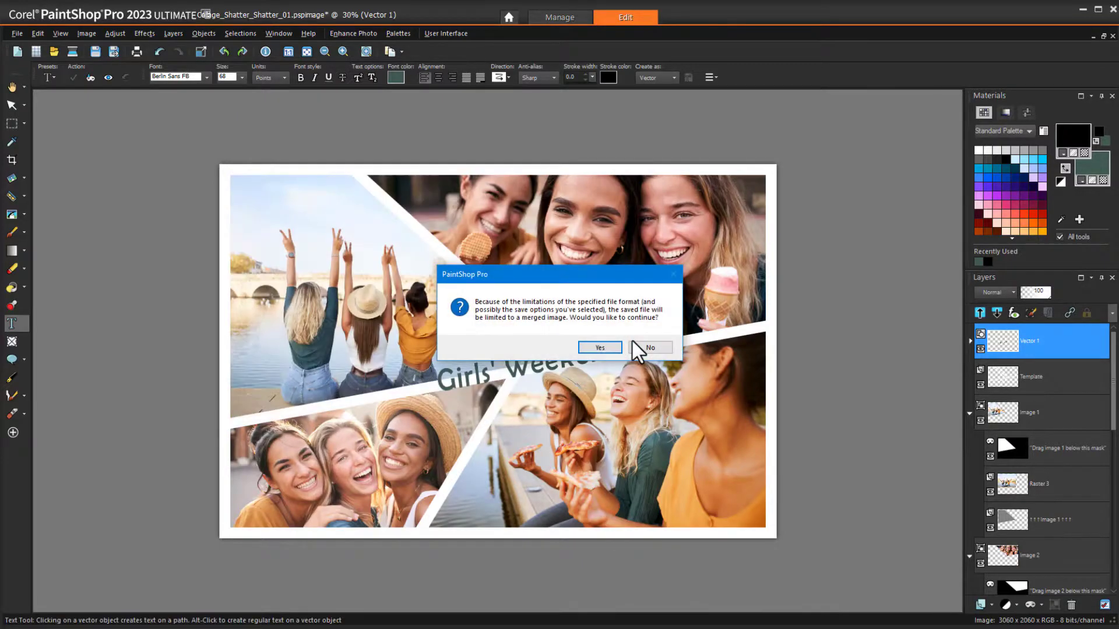
left_click(600, 348)
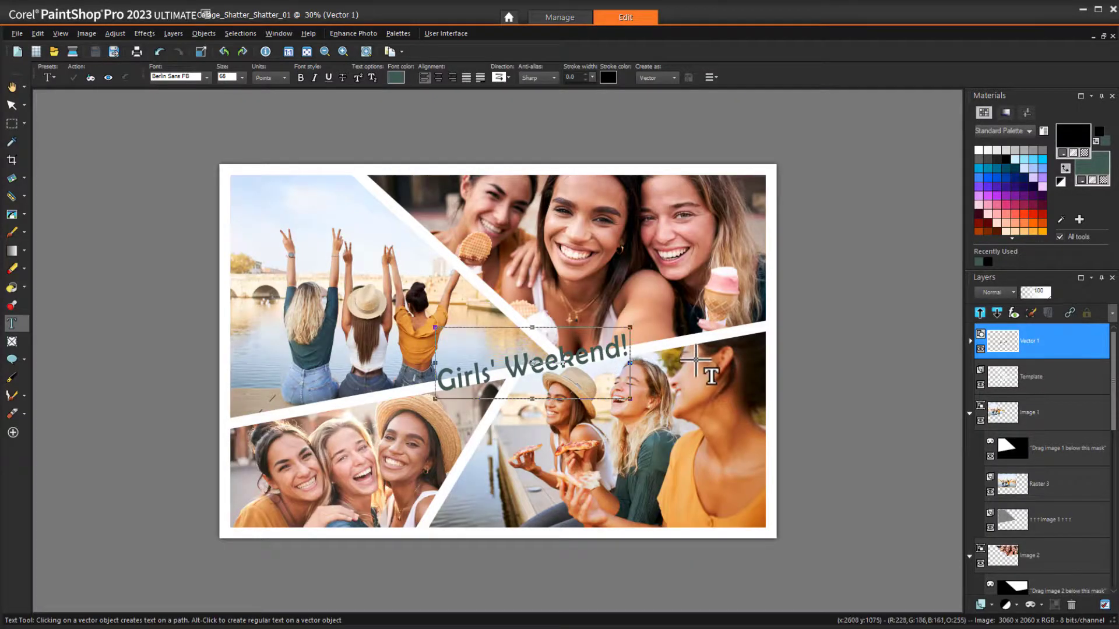
left_click(12, 87)
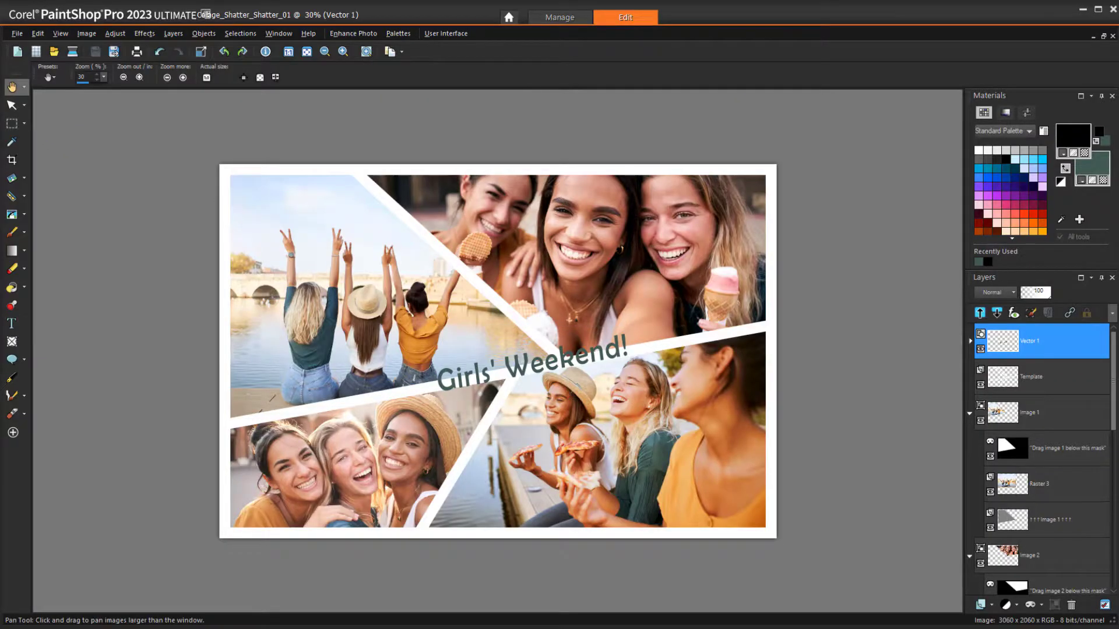